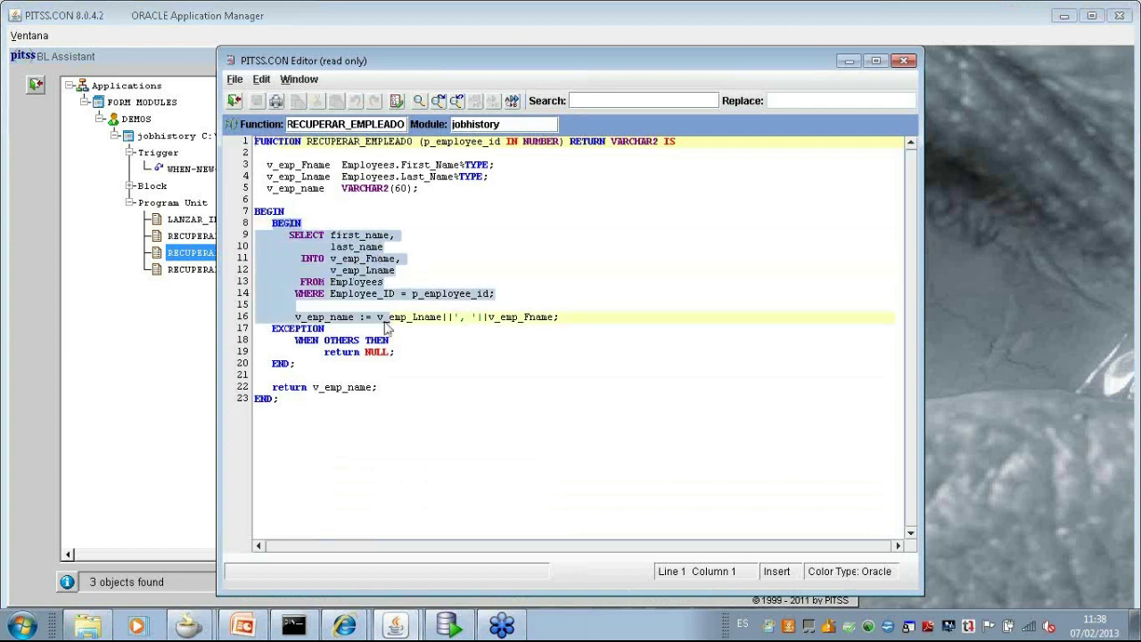
- Close the RECUPERAR_EMPLEADO source code, then view and close the source code of the RECUPERAR_JOB function
{"action": "left_click", "coordinate": [904, 61]}
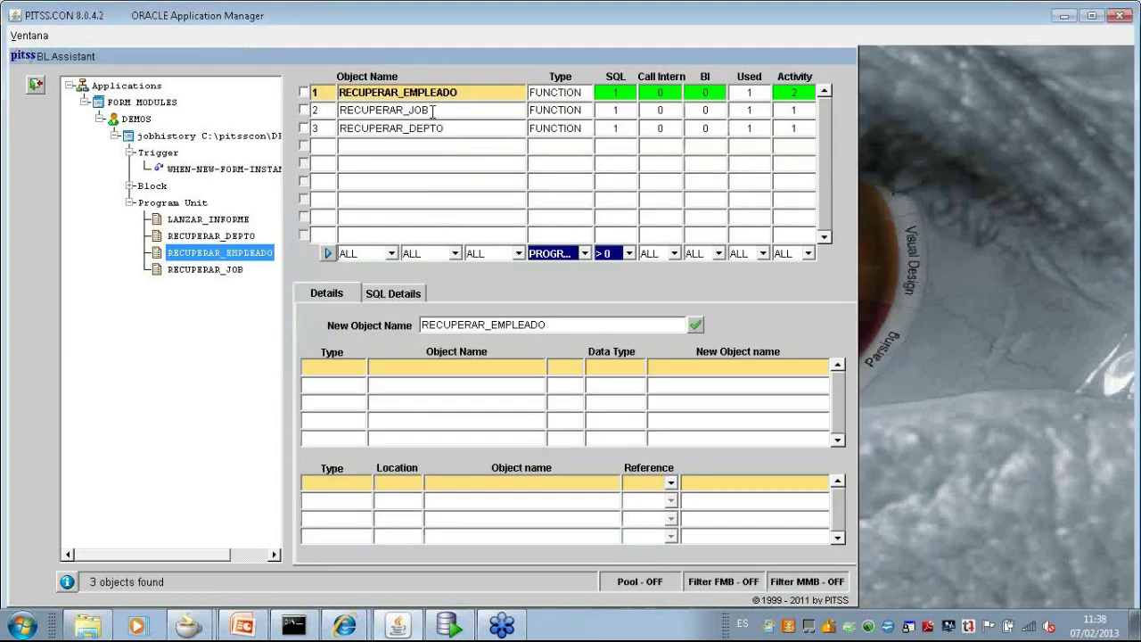
{"action": "right_click", "coordinate": [433, 112]}
{"action": "left_click", "coordinate": [479, 123]}
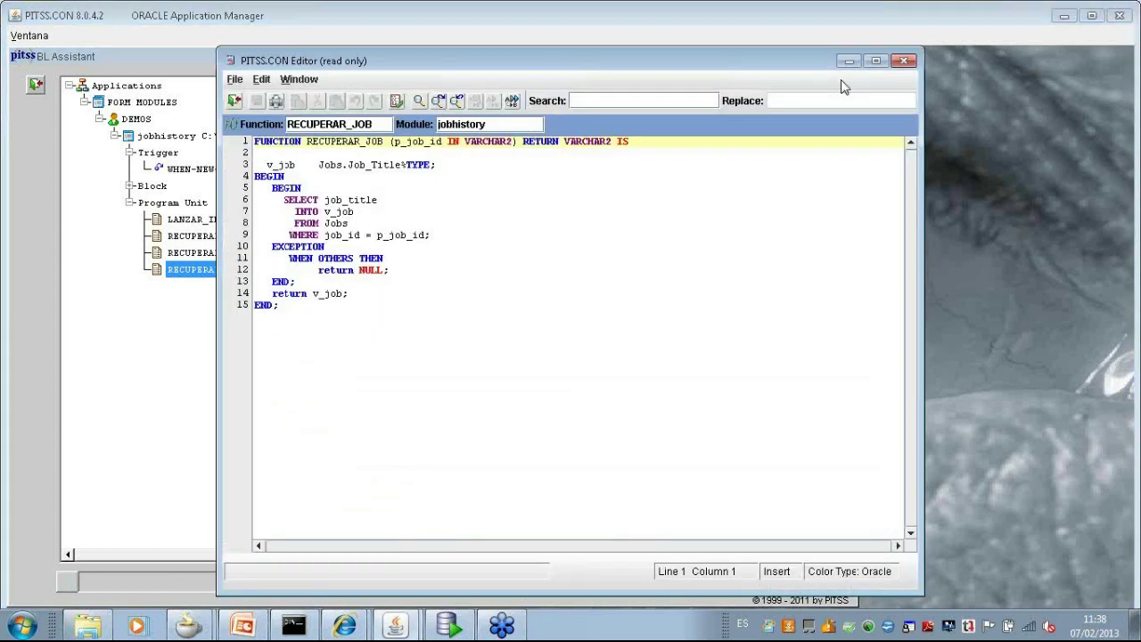
{"action": "left_click", "coordinate": [903, 60]}
- Transfer the RECUPERAR_EMPLEADO function to the database in a new container named PQ33, with DB owner HR
{"action": "right_click", "coordinate": [477, 92]}
{"action": "right_click", "coordinate": [466, 93]}
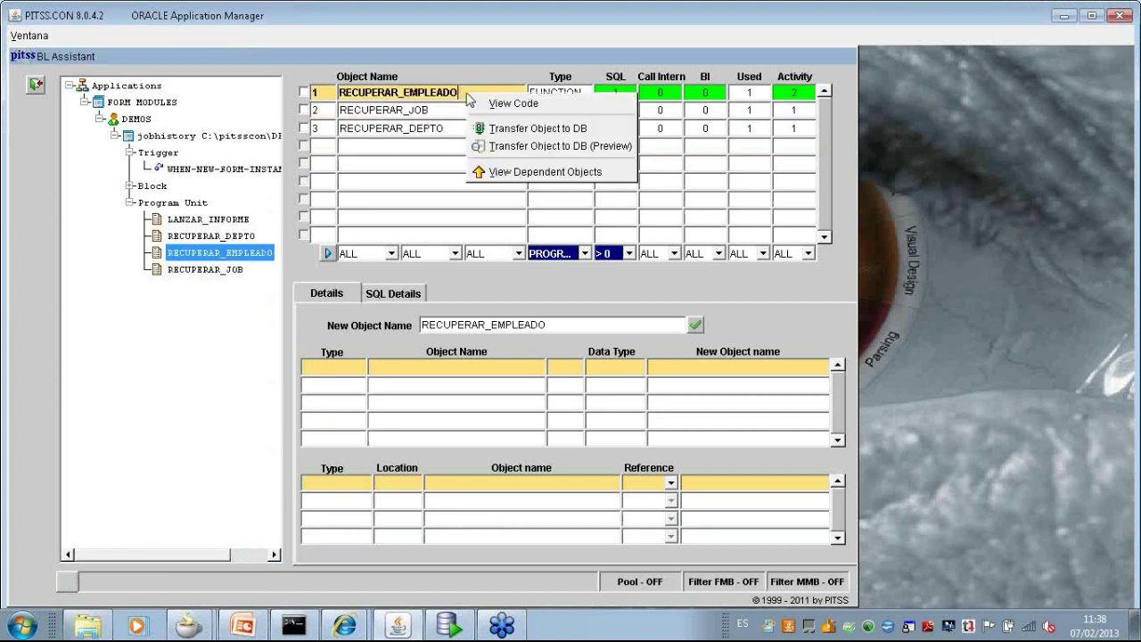
{"action": "left_click", "coordinate": [532, 130]}
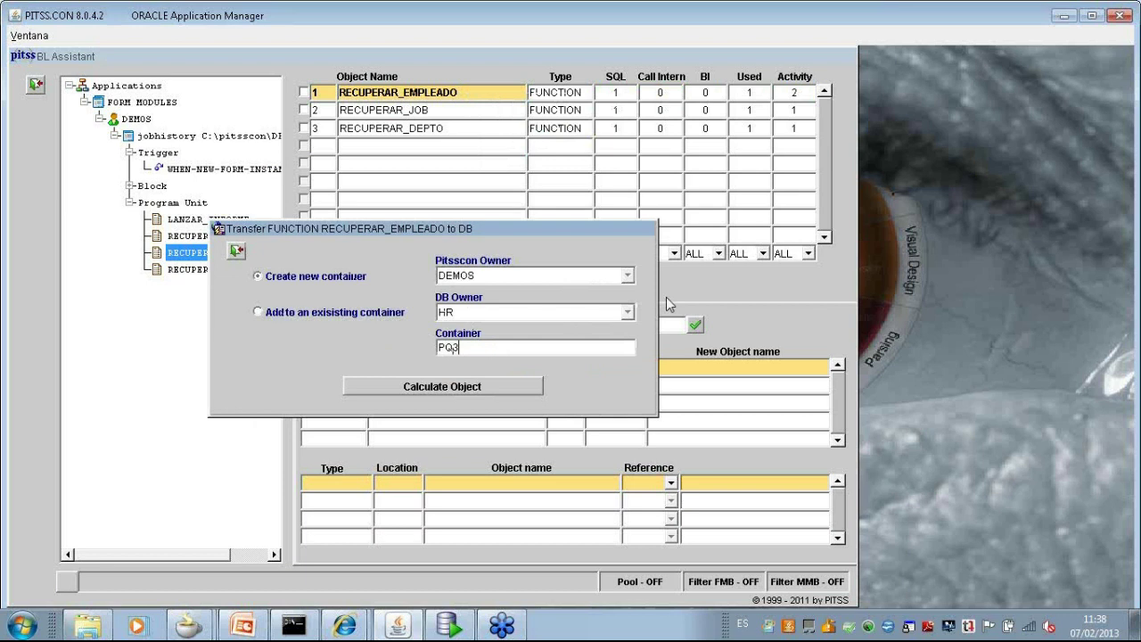
{"action": "left_click", "coordinate": [485, 391]}
- Transfer the RECUPERAR_JOB function to the database, adding it to the existing container PQ33
{"action": "right_click", "coordinate": [396, 115]}
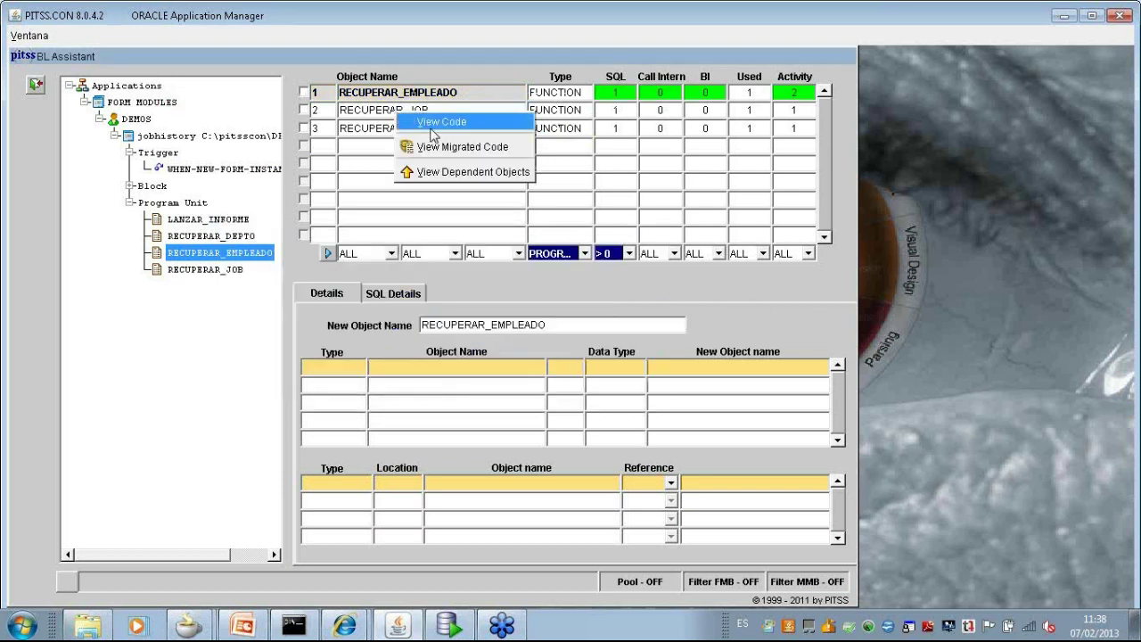
{"action": "right_click", "coordinate": [381, 111]}
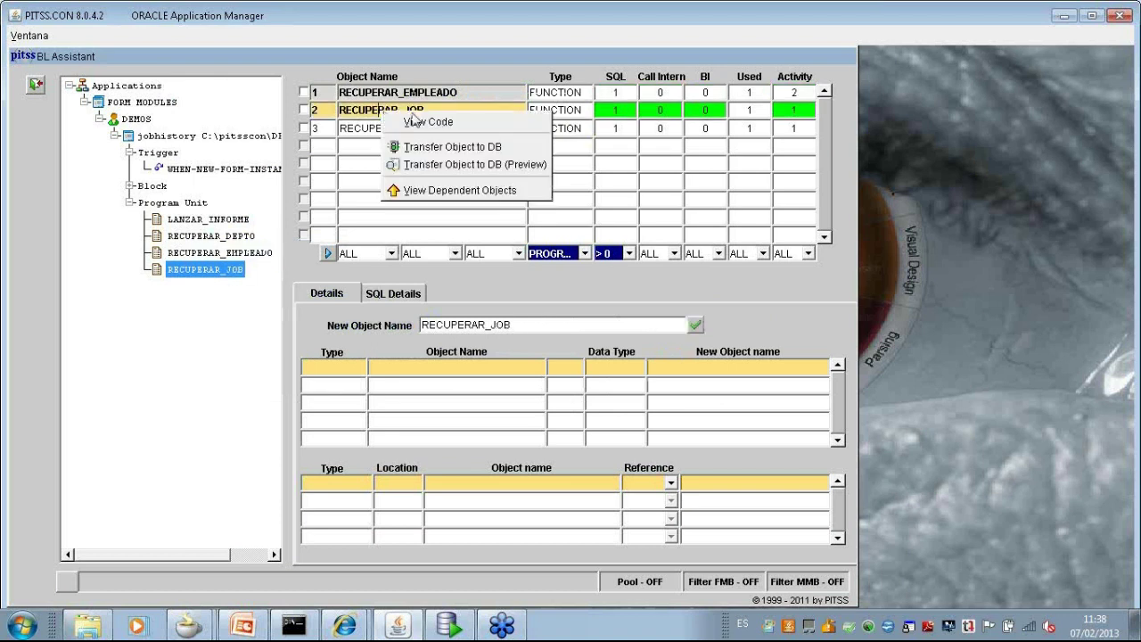
{"action": "left_click", "coordinate": [438, 150]}
{"action": "left_click", "coordinate": [351, 312]}
{"action": "left_click", "coordinate": [445, 356]}
{"action": "left_click", "coordinate": [450, 377]}
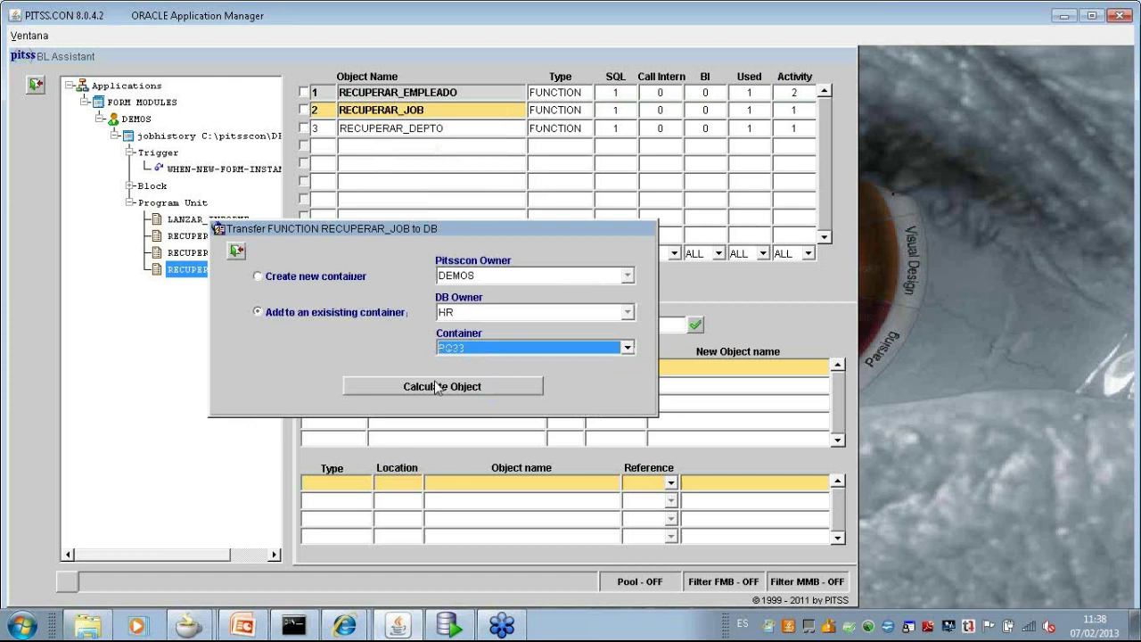
{"action": "left_click", "coordinate": [434, 384]}
- Transfer the RECUPERAR_DEPTO function to the database in the existing container PQ33
{"action": "left_click", "coordinate": [401, 129]}
{"action": "right_click", "coordinate": [408, 132]}
{"action": "left_click", "coordinate": [465, 171]}
{"action": "left_click", "coordinate": [448, 389]}
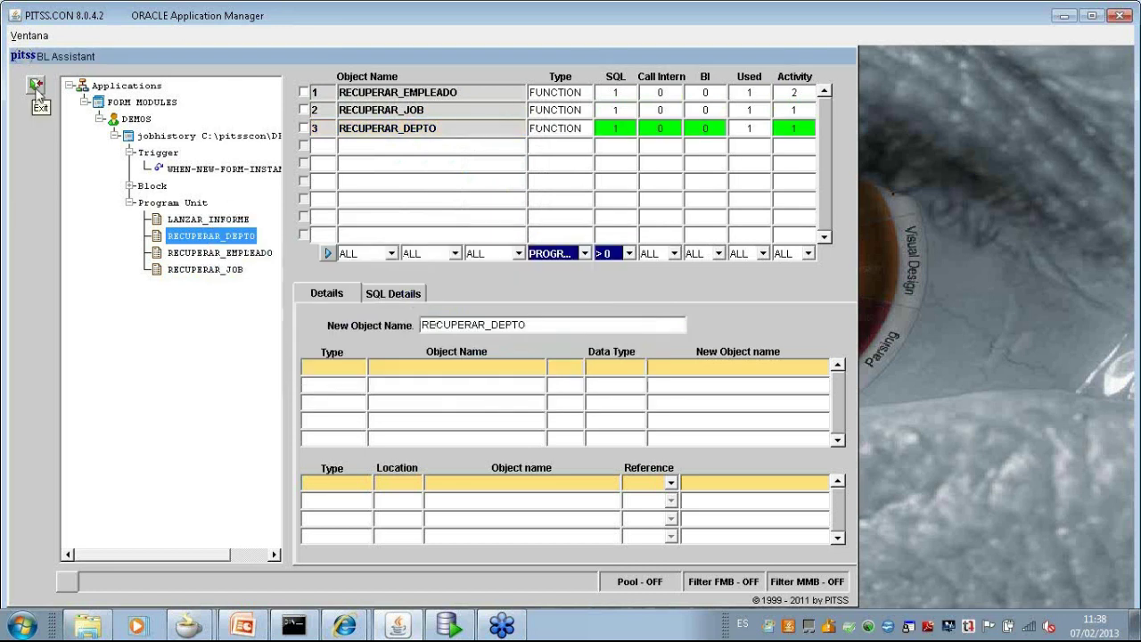
- Leave the BL Assistant and, in DB Handling, create and run the SQL scripts for HR's PQ33 package and package body
{"action": "left_click", "coordinate": [35, 85]}
{"action": "left_click", "coordinate": [461, 282]}
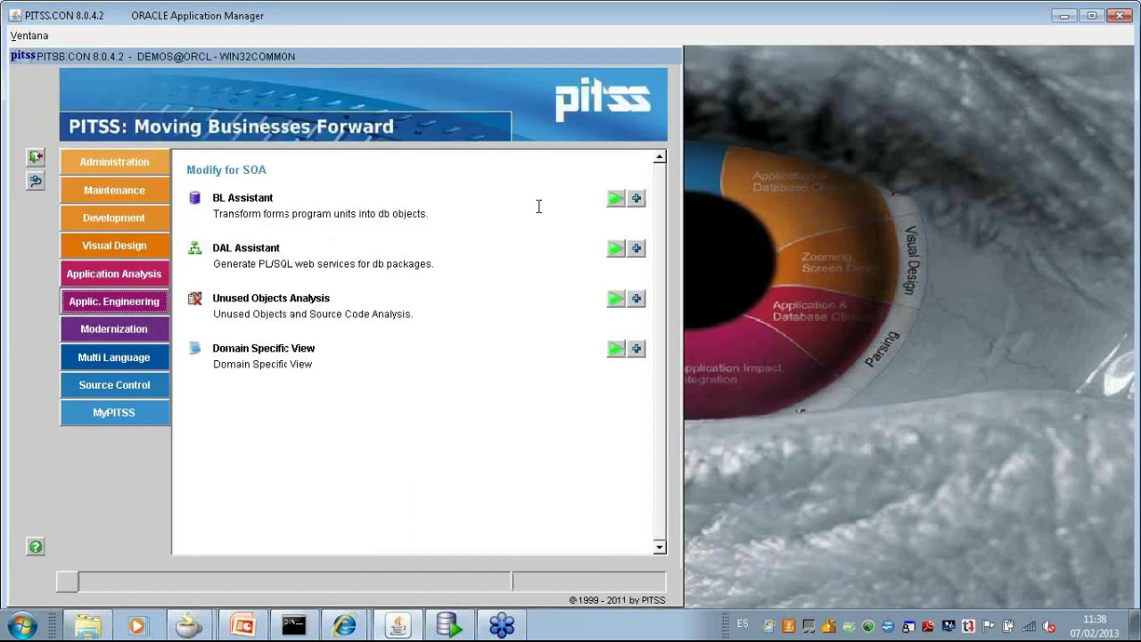
{"action": "left_click", "coordinate": [114, 190]}
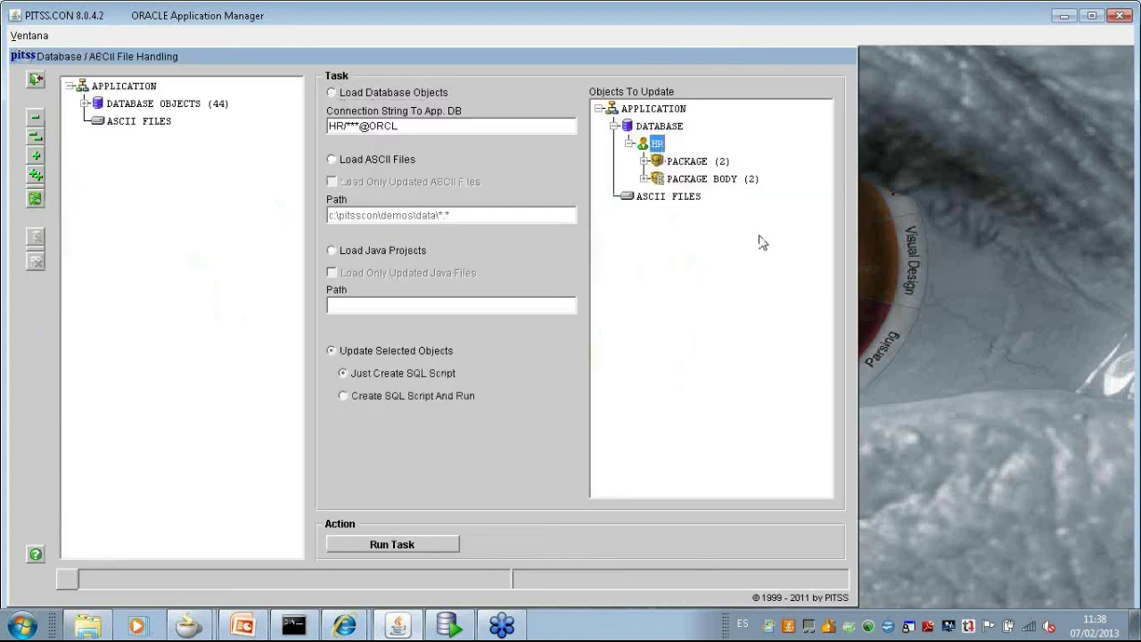
{"action": "left_click", "coordinate": [643, 161]}
{"action": "left_click", "coordinate": [693, 196]}
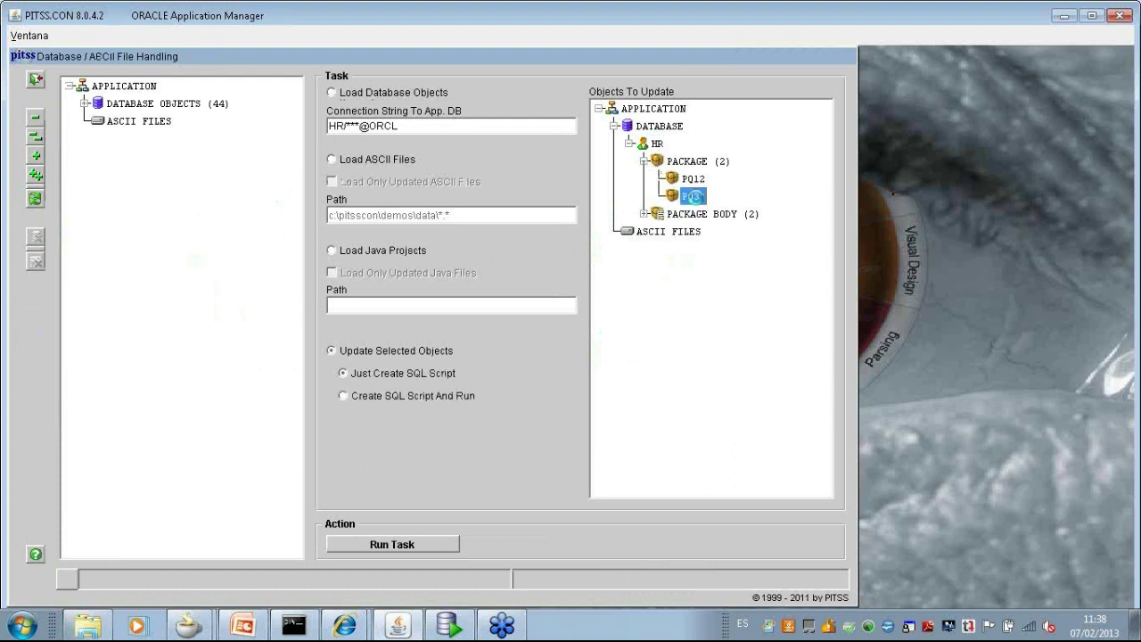
{"action": "left_click", "coordinate": [392, 396]}
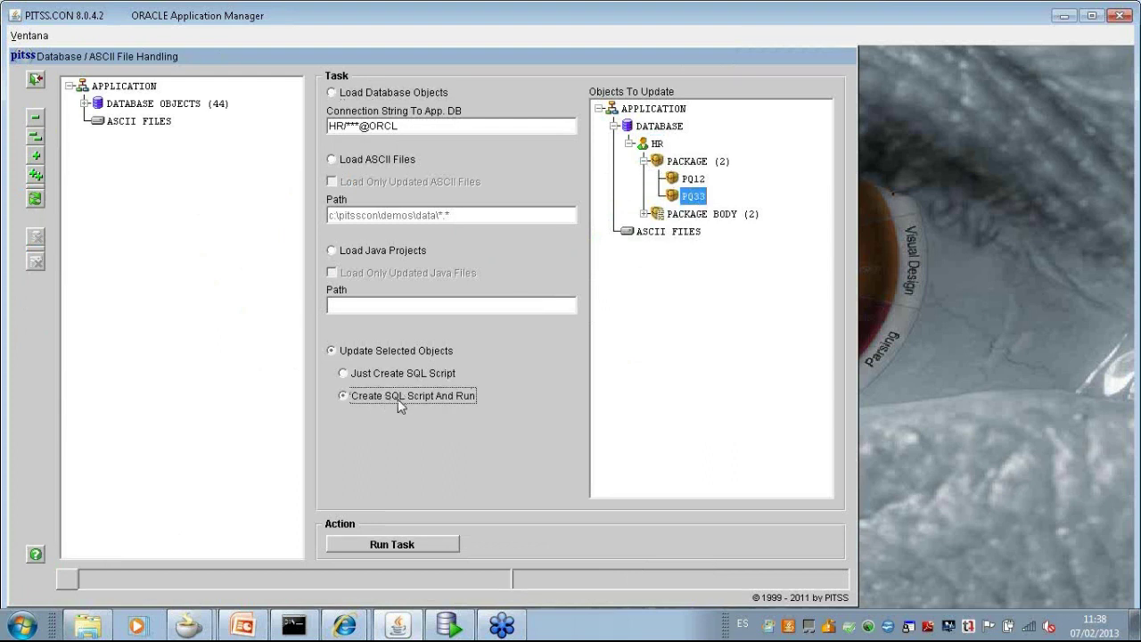
{"action": "left_click", "coordinate": [392, 548]}
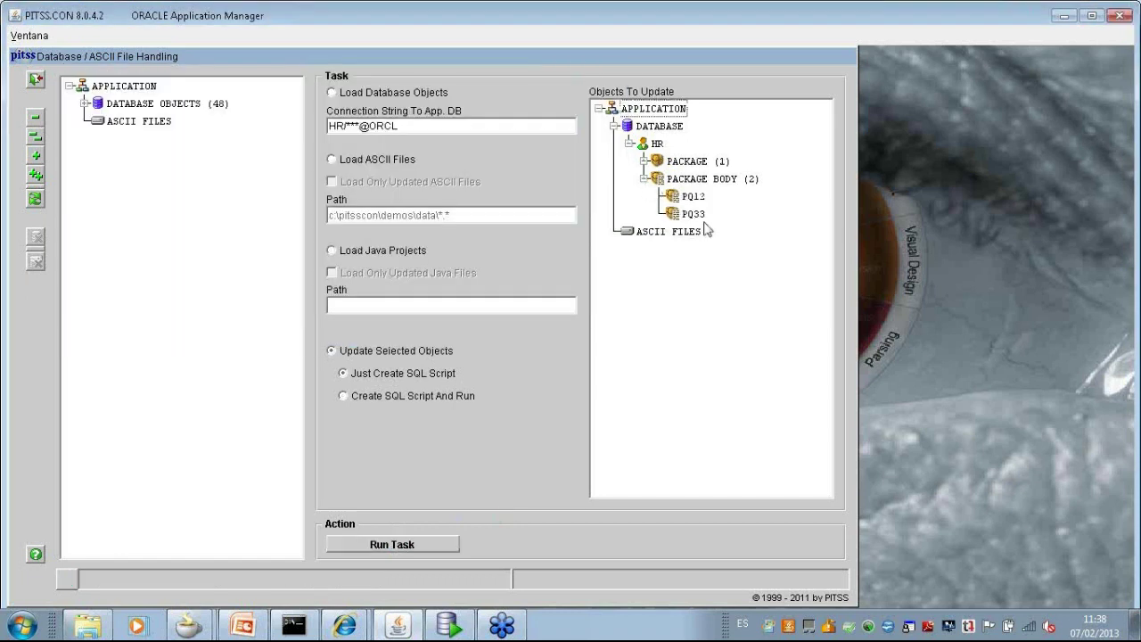
{"action": "left_click", "coordinate": [355, 397]}
{"action": "left_click", "coordinate": [364, 540]}
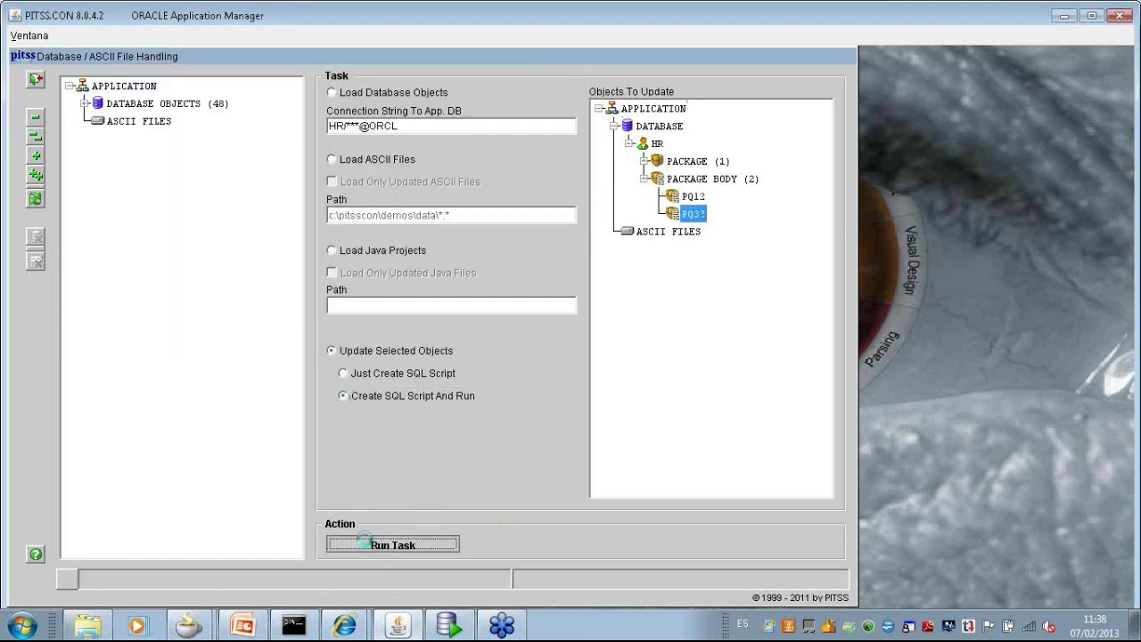
- Switch to Oracle SQL Developer, refresh the HR connection's packages and open the code of package PQ33
{"action": "left_click", "coordinate": [448, 624]}
{"action": "left_click", "coordinate": [43, 98]}
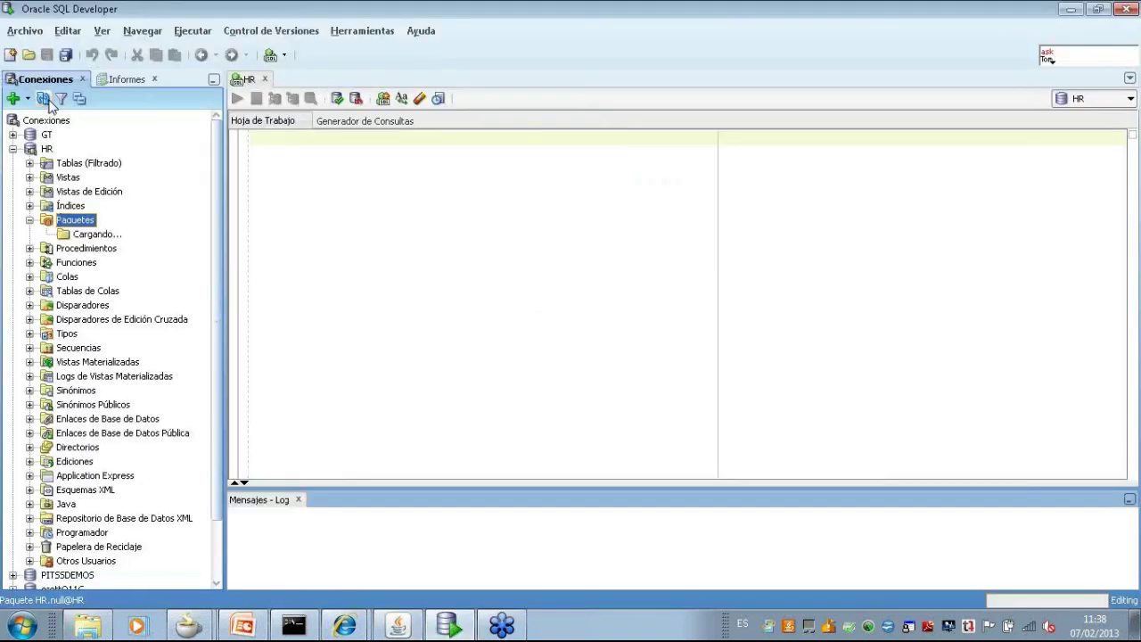
{"action": "left_click", "coordinate": [83, 263]}
{"action": "double_click", "coordinate": [80, 265]}
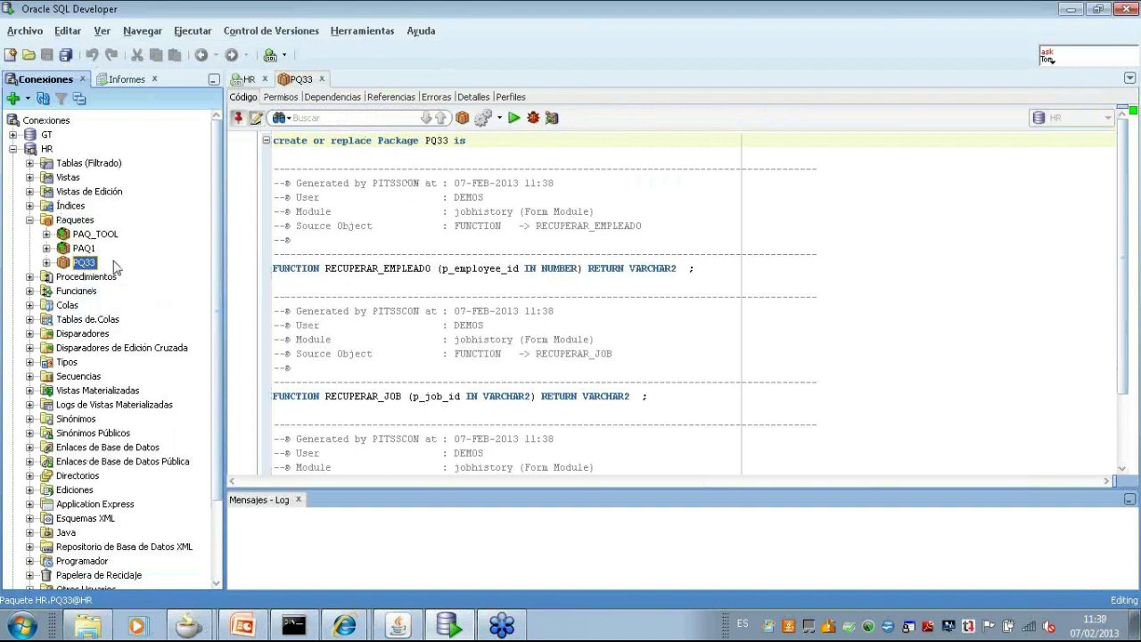
- Switch back to PITSS.CON, reopen DB Handling and check for PQ33 among HR's loaded package bodies and packages
{"action": "left_click", "coordinate": [398, 625]}
{"action": "left_click", "coordinate": [36, 79]}
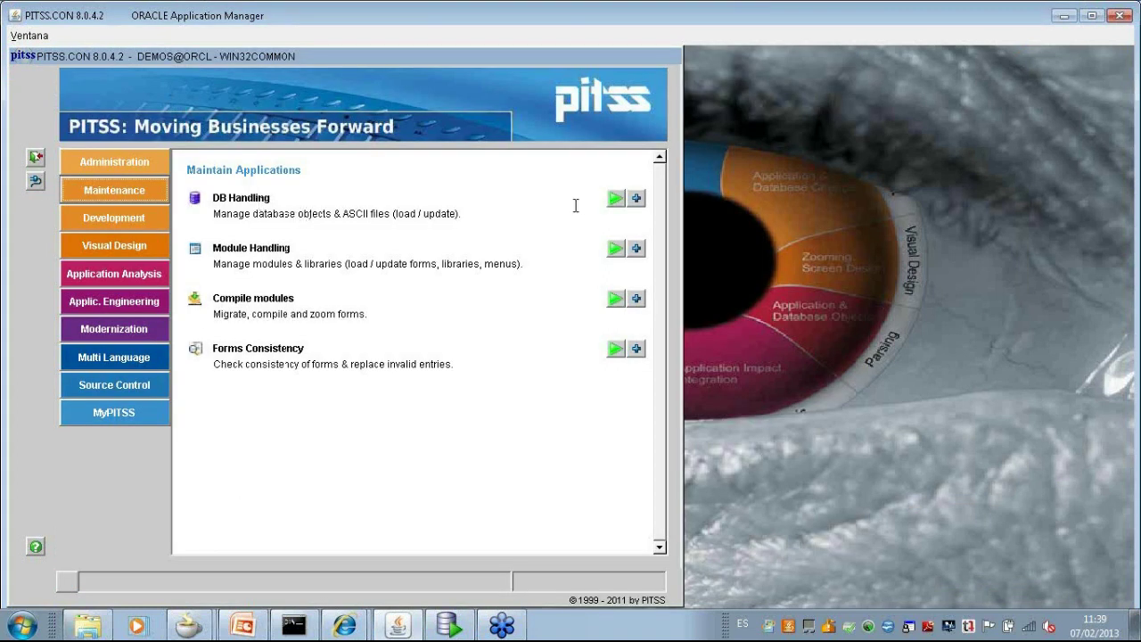
{"action": "left_click", "coordinate": [615, 197]}
{"action": "left_click", "coordinate": [85, 104]}
{"action": "double_click", "coordinate": [113, 139]}
{"action": "left_click", "coordinate": [116, 156]}
{"action": "left_click", "coordinate": [165, 157]}
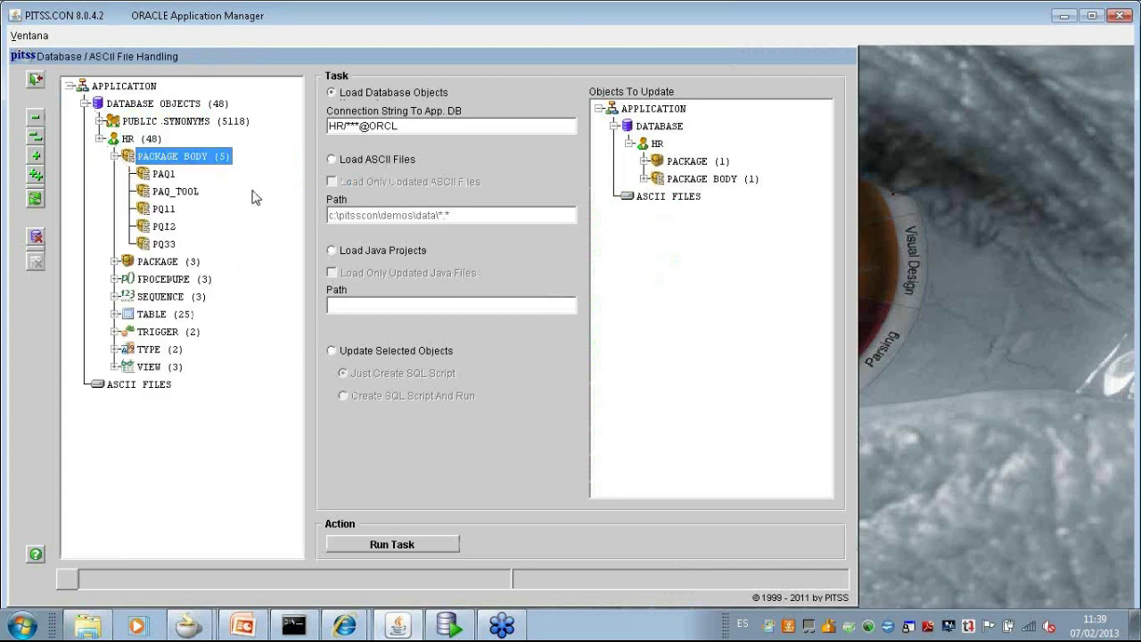
{"action": "left_click", "coordinate": [161, 246]}
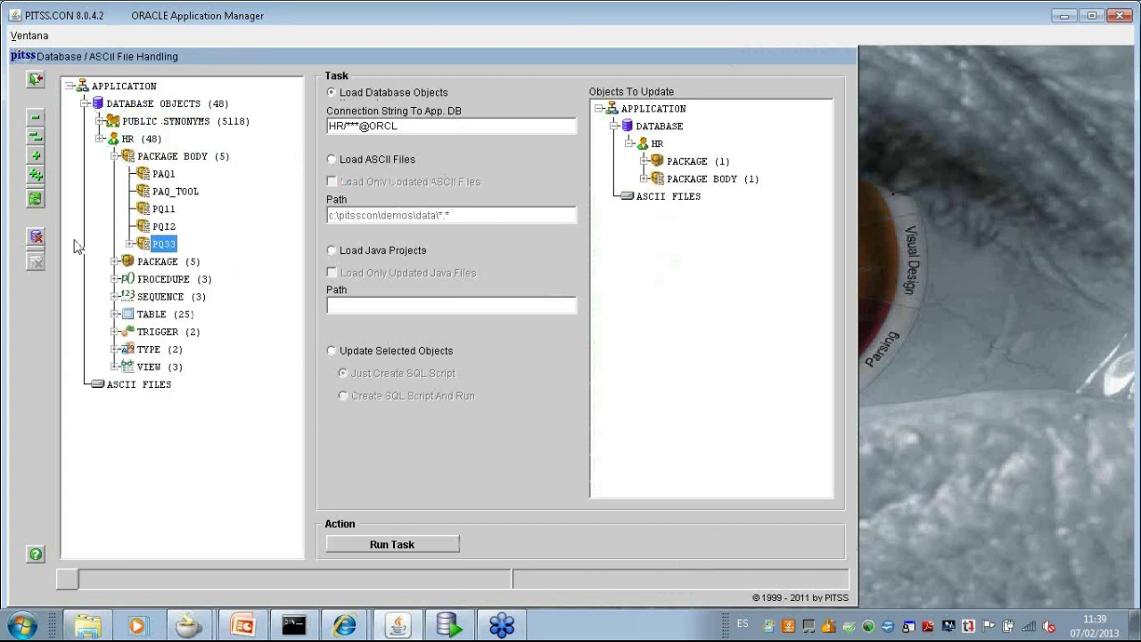
{"action": "double_click", "coordinate": [120, 262]}
{"action": "left_click", "coordinate": [164, 348]}
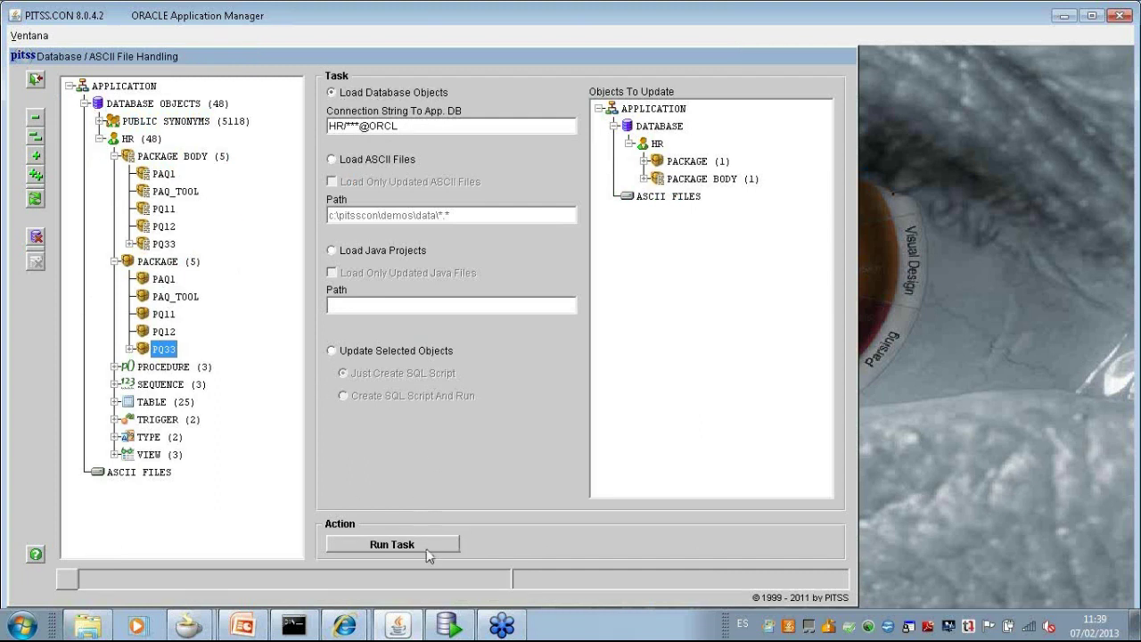
- Leave DB Handling, open the DAL Assistant and start the Web Service Wizard for HR's package PQ33
{"action": "left_click", "coordinate": [36, 81]}
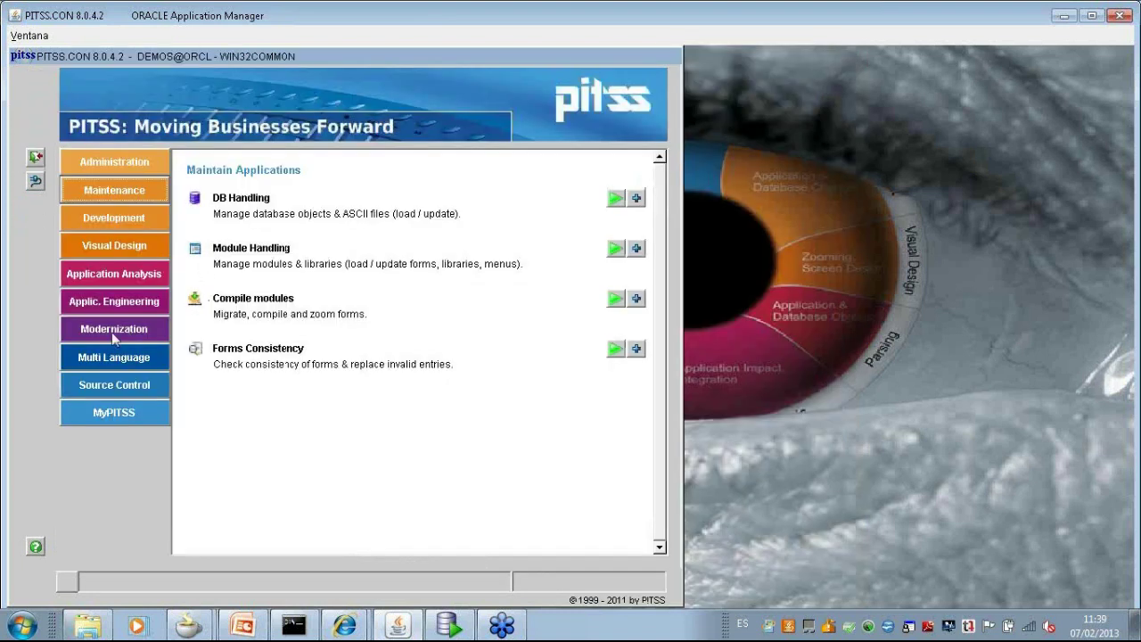
{"action": "left_click", "coordinate": [112, 303]}
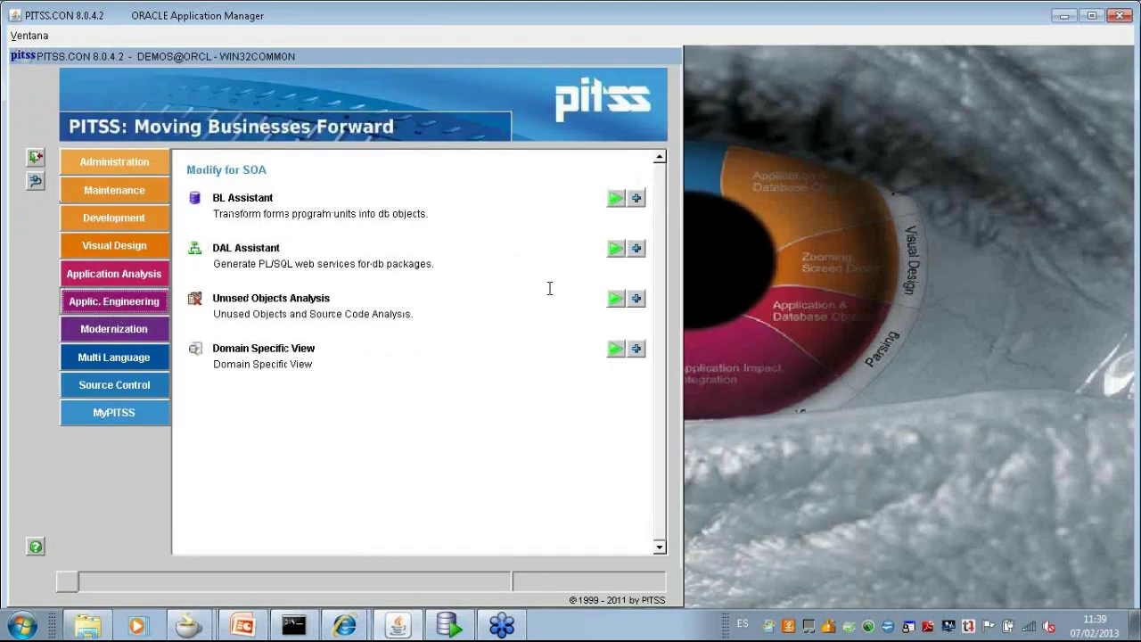
{"action": "left_click", "coordinate": [616, 250]}
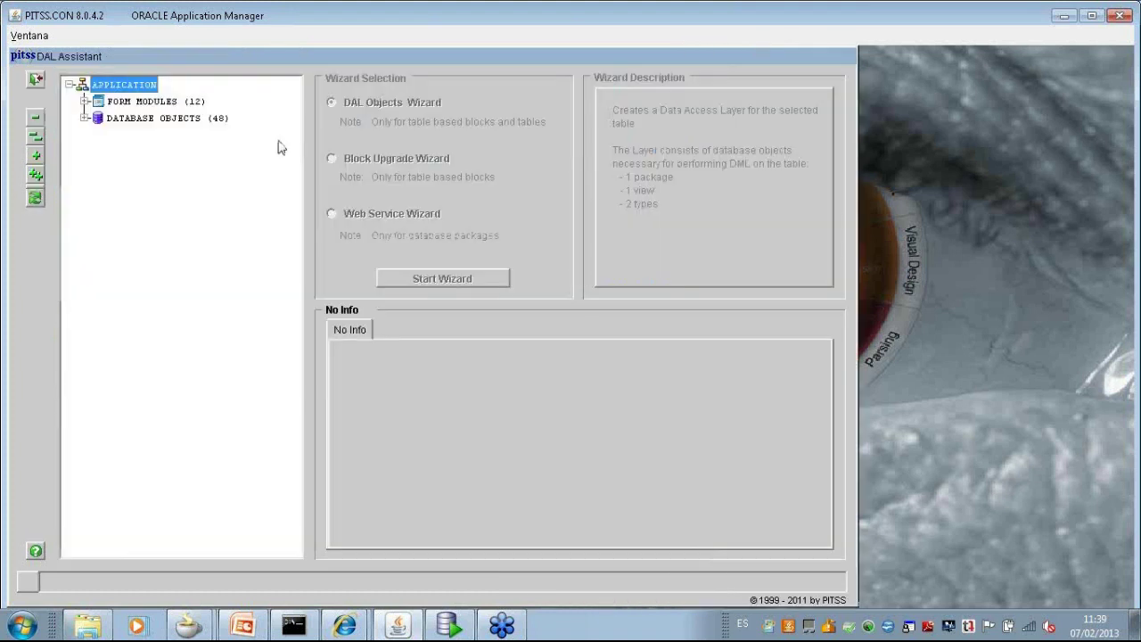
{"action": "left_click", "coordinate": [114, 121]}
{"action": "left_click", "coordinate": [84, 117]}
{"action": "left_click", "coordinate": [100, 135]}
{"action": "left_click", "coordinate": [114, 151]}
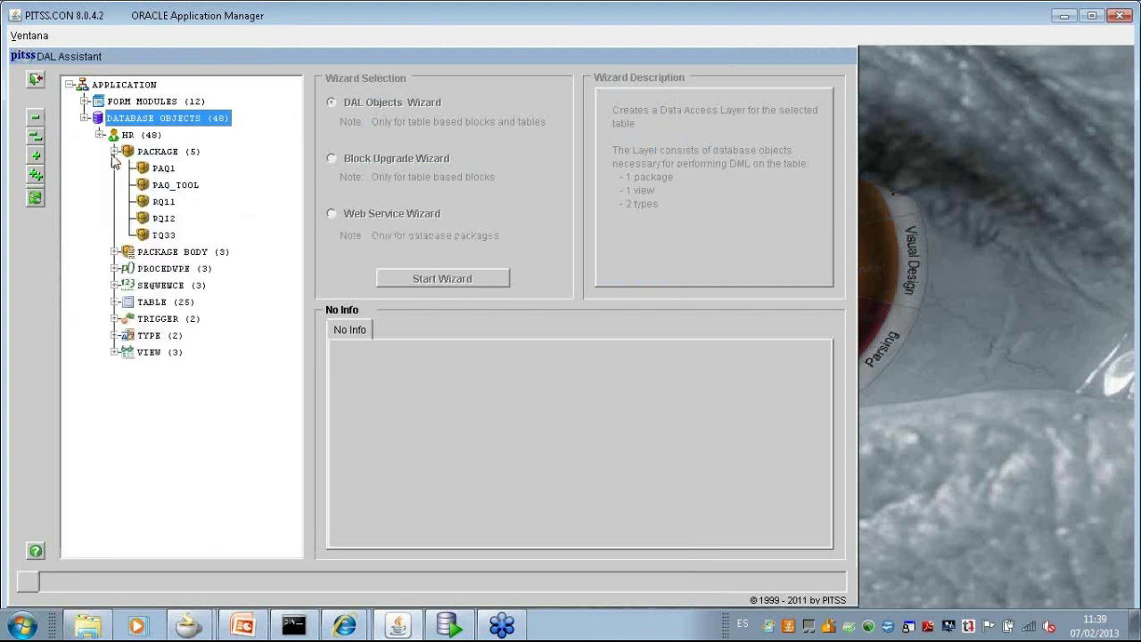
{"action": "left_click", "coordinate": [163, 235]}
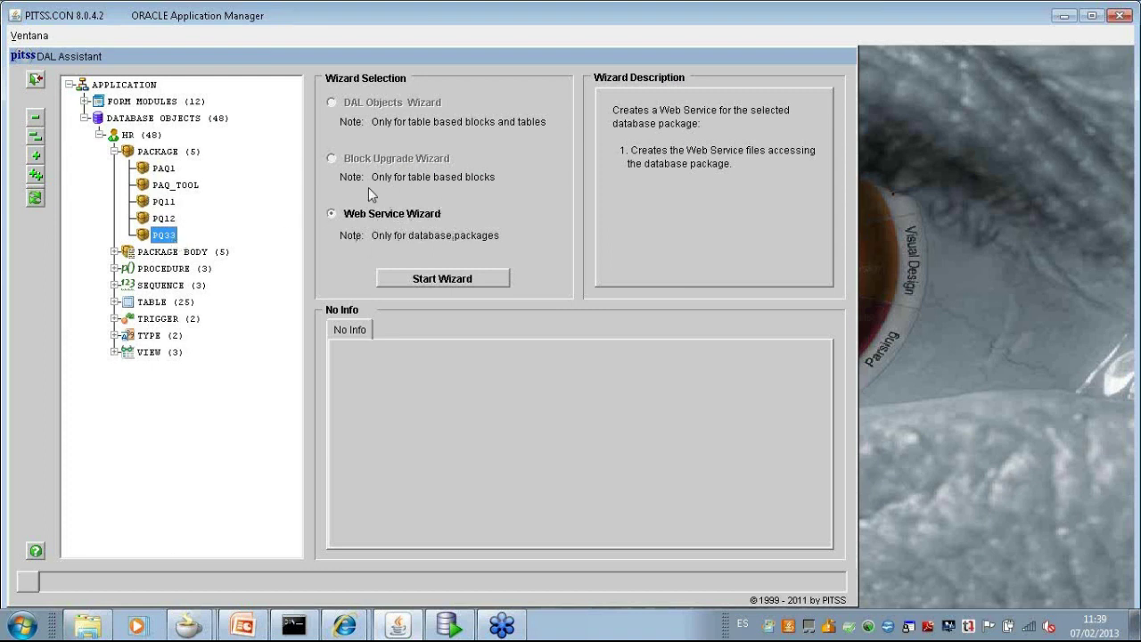
{"action": "left_click", "coordinate": [447, 280]}
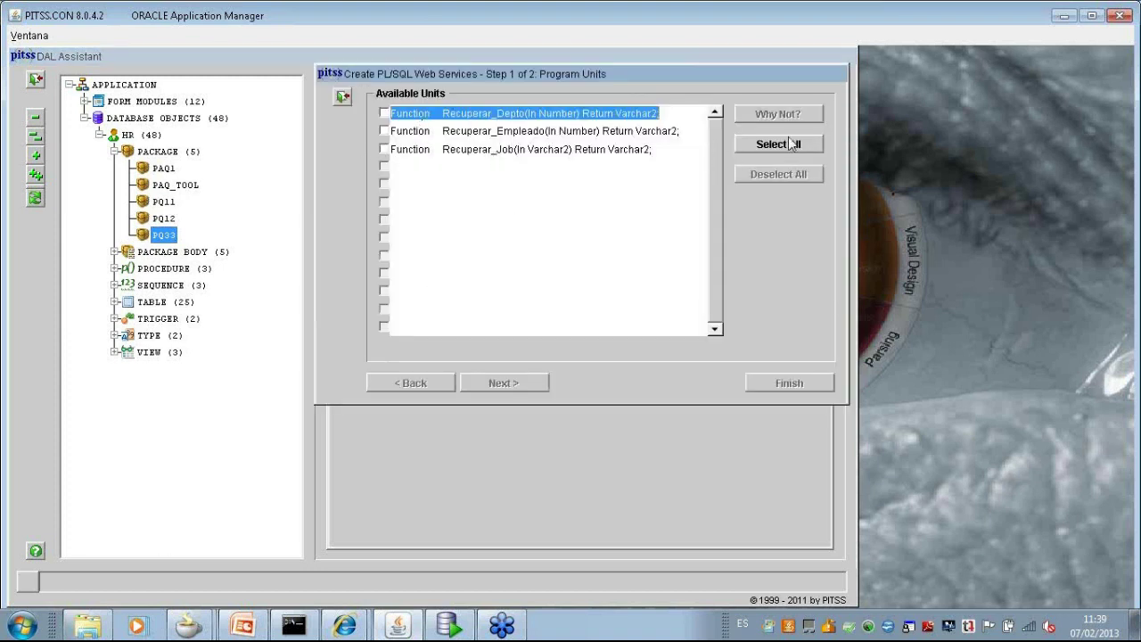
- Generate the Pq33 web service from all available functions, with DB connection name hr, server hostname localhost and server port 15
{"action": "left_click", "coordinate": [757, 144]}
{"action": "left_click", "coordinate": [500, 383]}
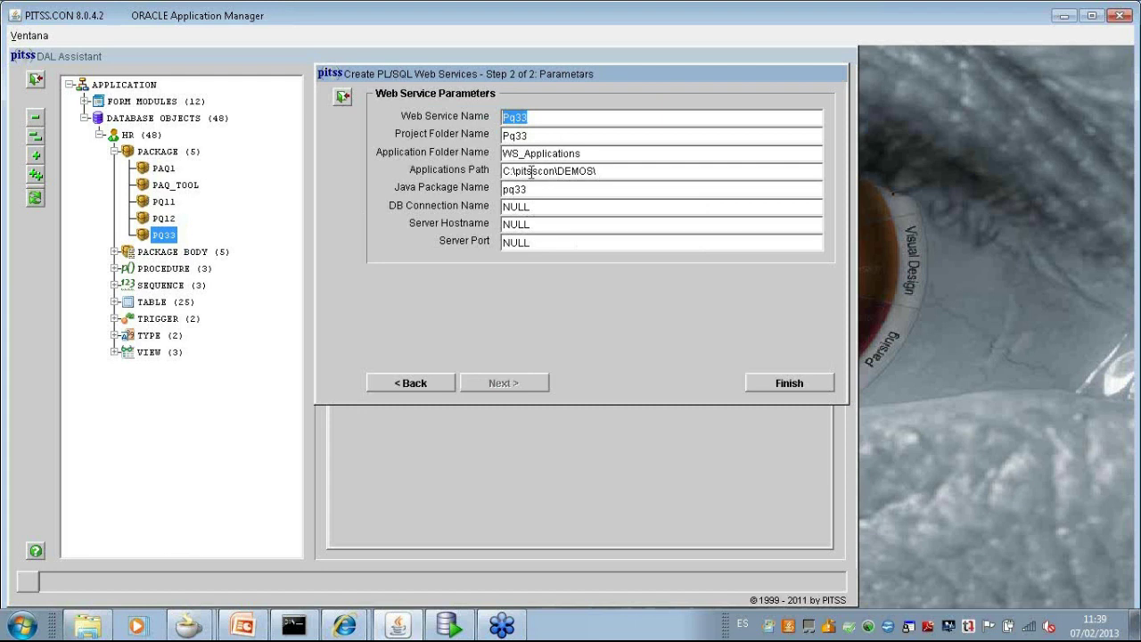
{"action": "left_click", "coordinate": [540, 208]}
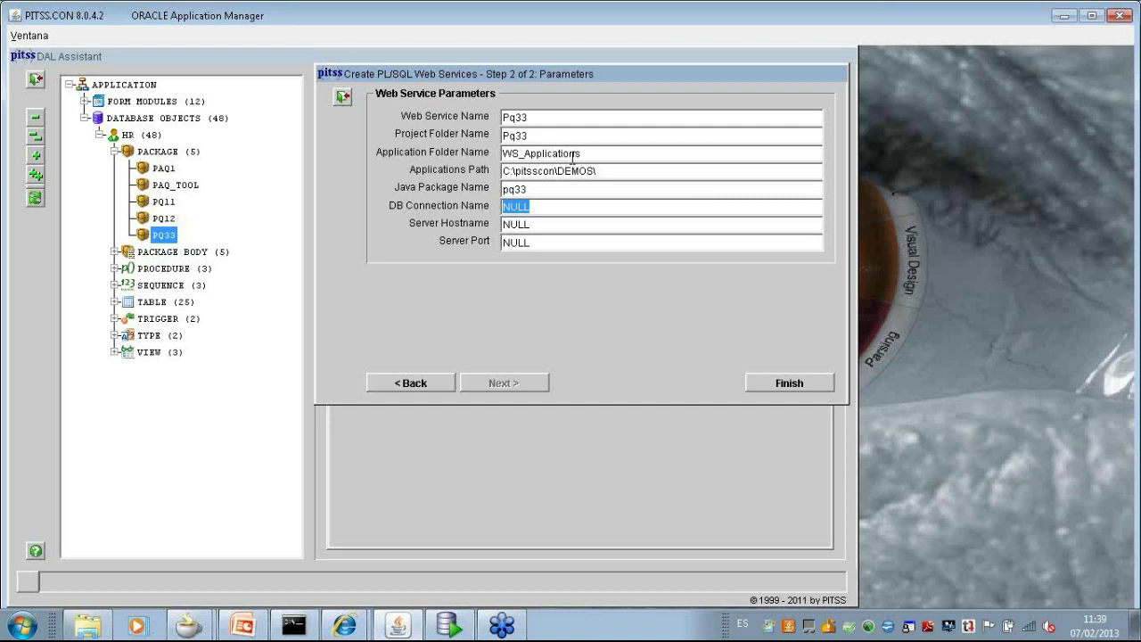
{"action": "type", "text": "hr"}
{"action": "key", "text": "Tab"}
{"action": "type", "text": "localhost"}
{"action": "key", "text": "Tab"}
{"action": "type", "text": "15"}
{"action": "left_click", "coordinate": [768, 381]}
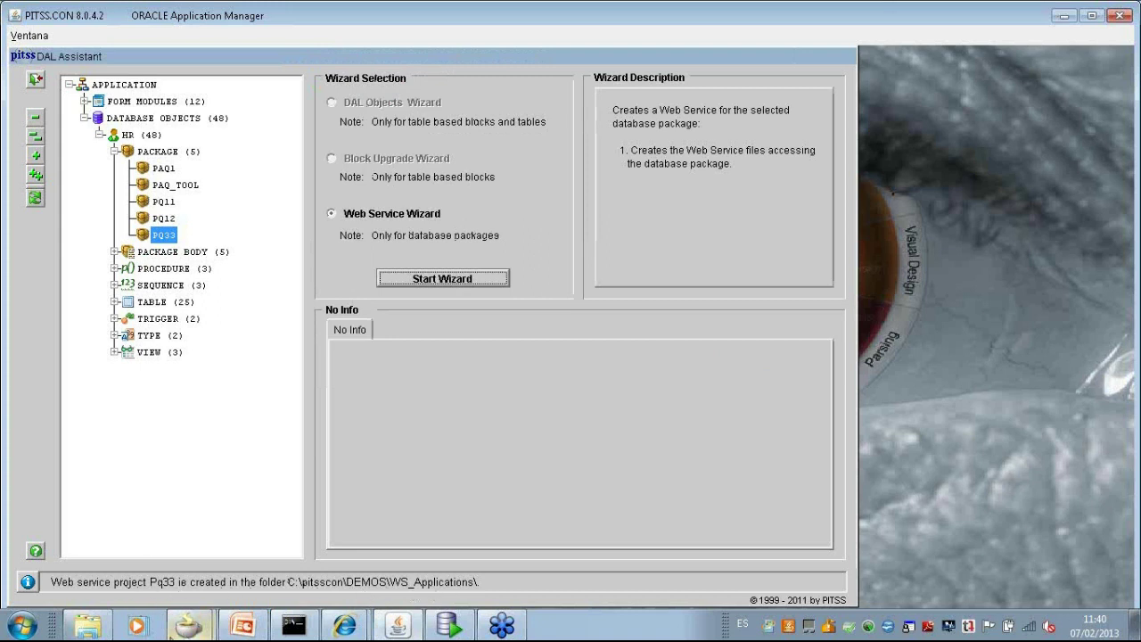
- Switch to Windows Explorer and locate the project file Pq33.jpr in C:\pitsscon\DEMOS\WS_Applications\Pq33
{"action": "left_click", "coordinate": [75, 631]}
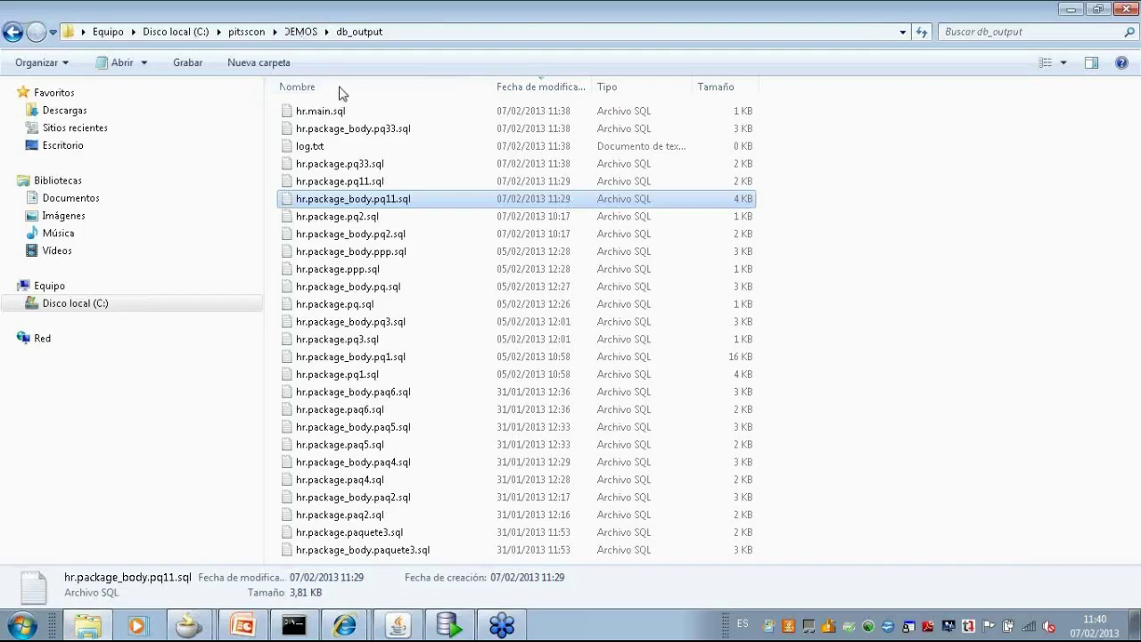
{"action": "left_click", "coordinate": [301, 32]}
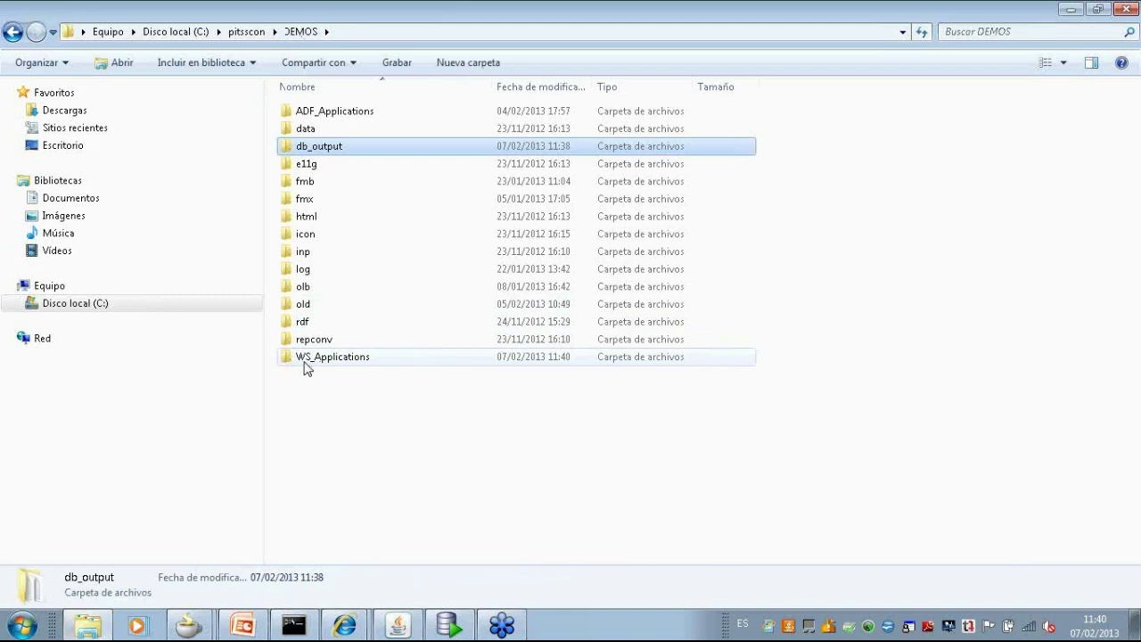
{"action": "double_click", "coordinate": [303, 358]}
{"action": "double_click", "coordinate": [298, 127]}
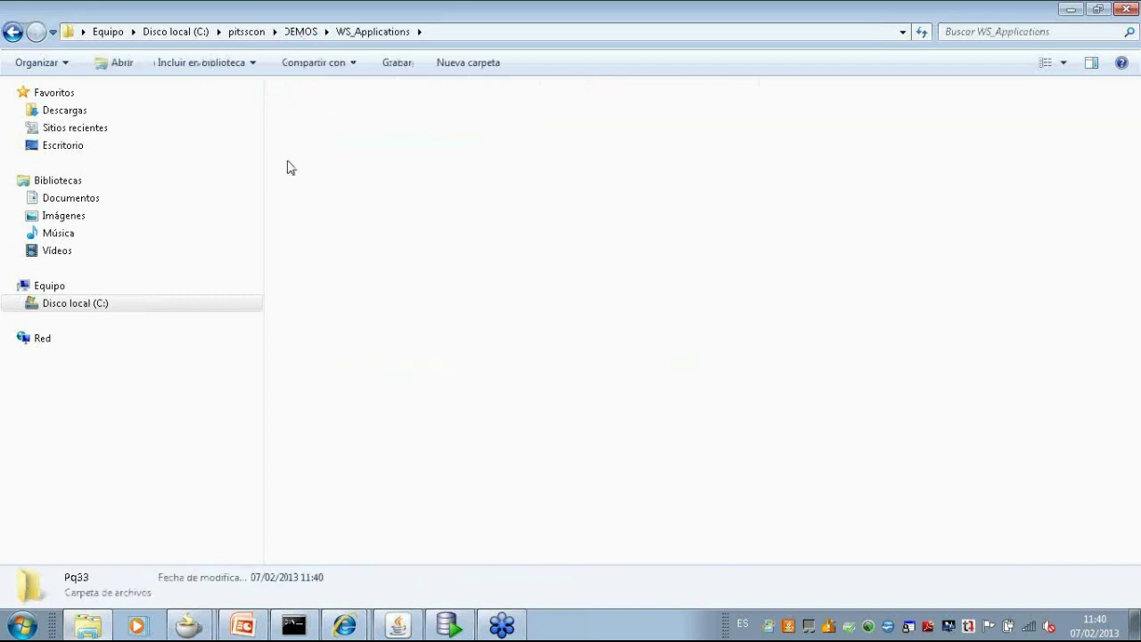
{"action": "left_click", "coordinate": [312, 146]}
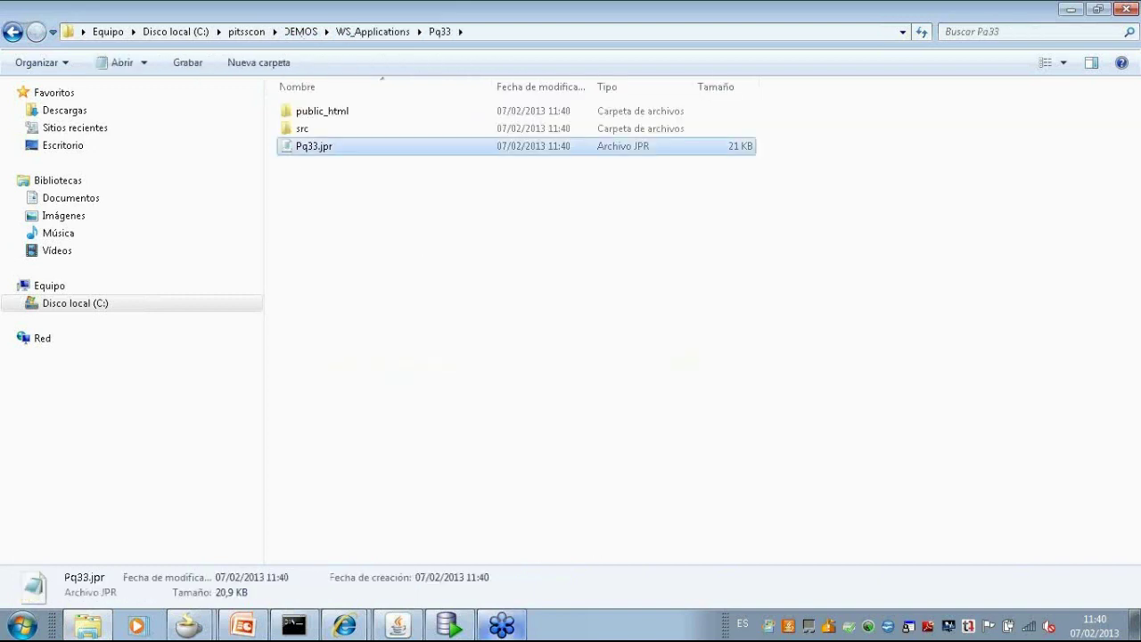
- Switch to the Oracle JDeveloper 11g Release 1 window
{"action": "left_click", "coordinate": [201, 629]}
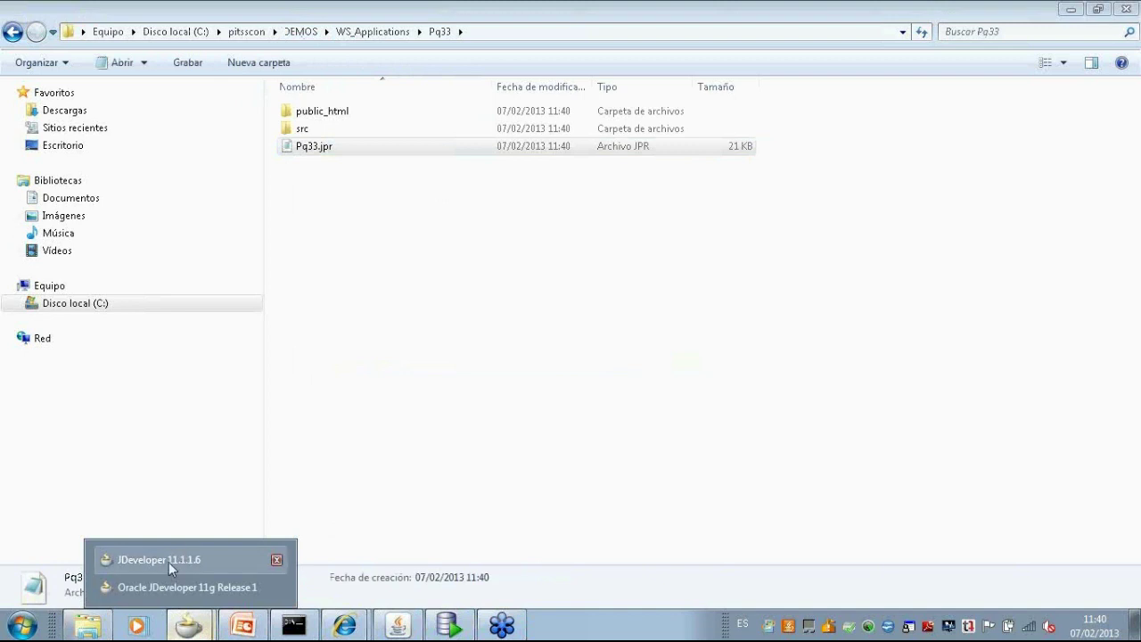
{"action": "left_click", "coordinate": [169, 562]}
{"action": "mouse_move", "coordinate": [191, 624]}
{"action": "left_click", "coordinate": [192, 589]}
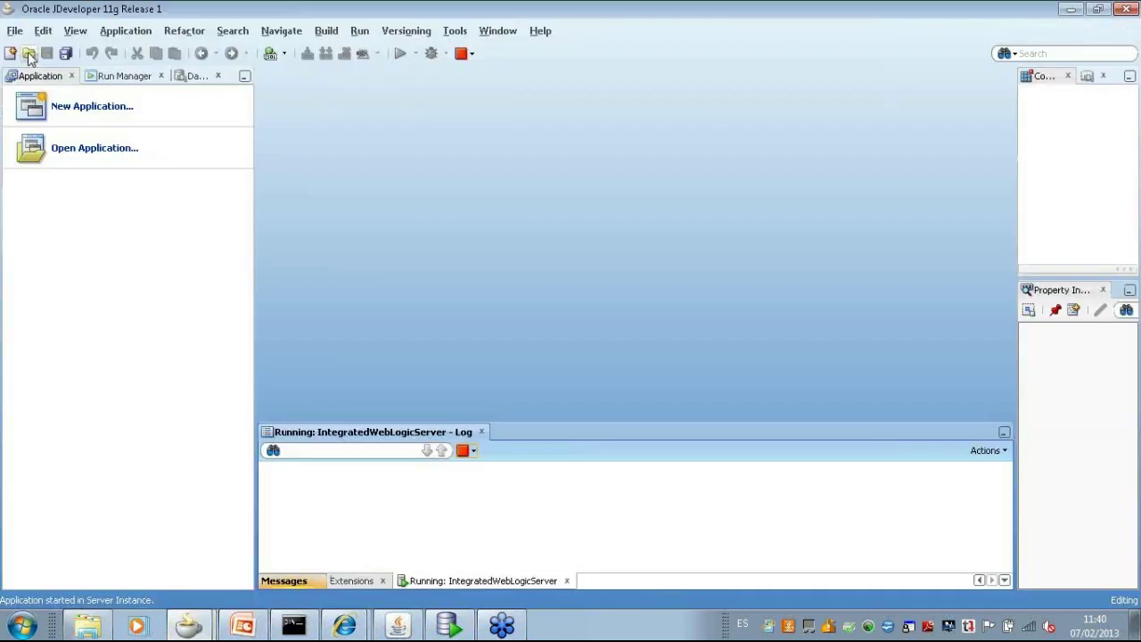
- Open the project file Pq33.jpr, creating Pq33Application in its folder to contain it, and migrate the project
{"action": "left_click", "coordinate": [28, 53]}
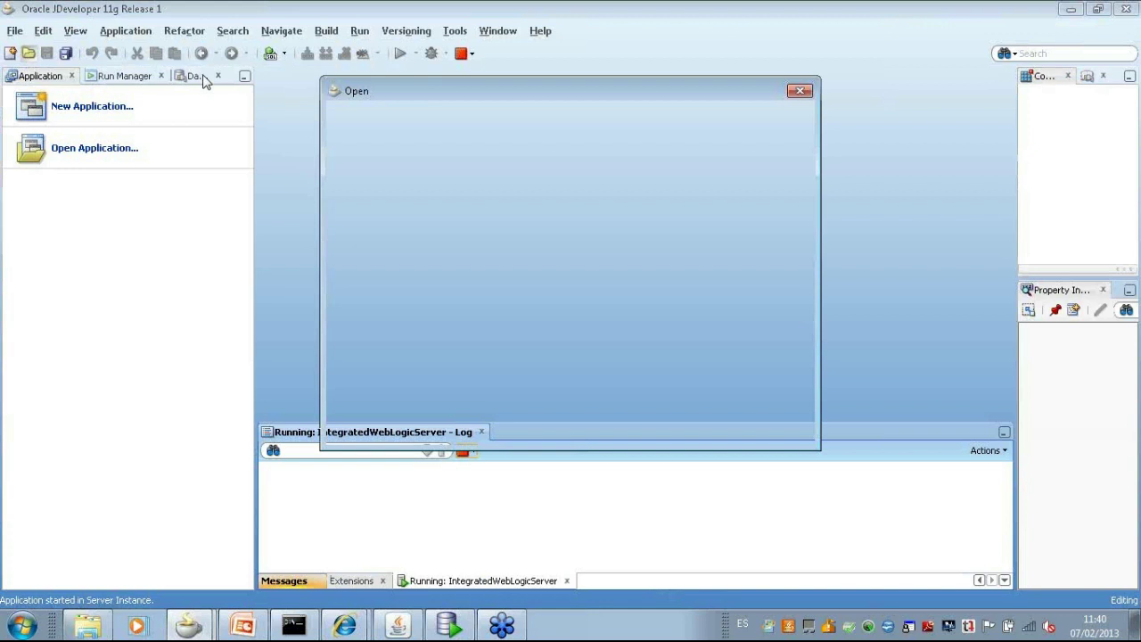
{"action": "double_click", "coordinate": [434, 155]}
{"action": "double_click", "coordinate": [434, 167]}
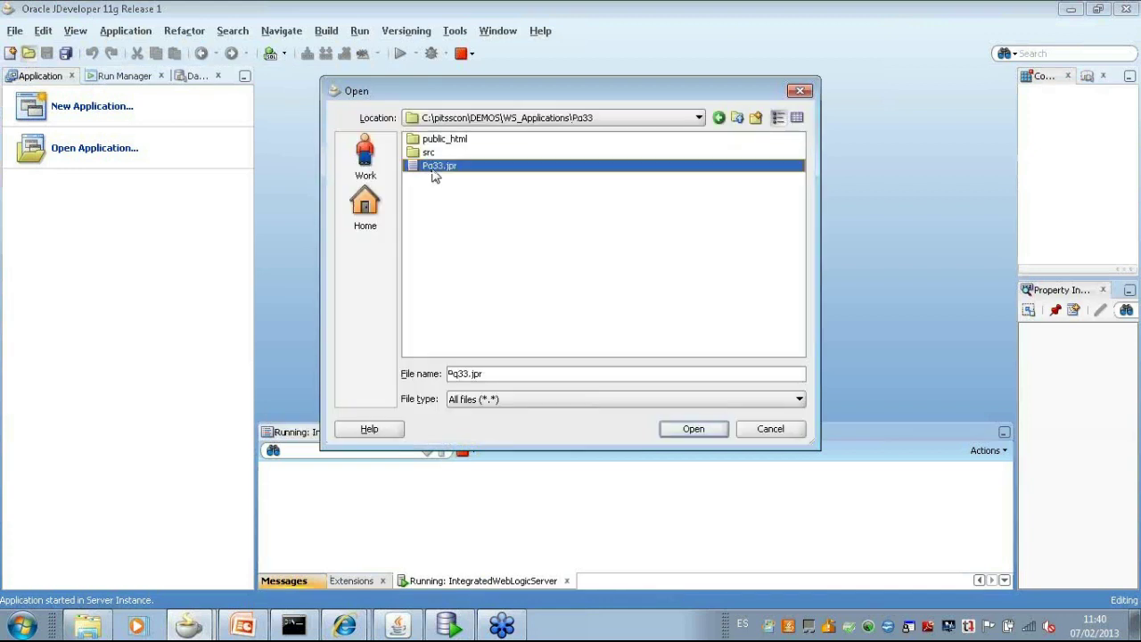
{"action": "left_click", "coordinate": [587, 274]}
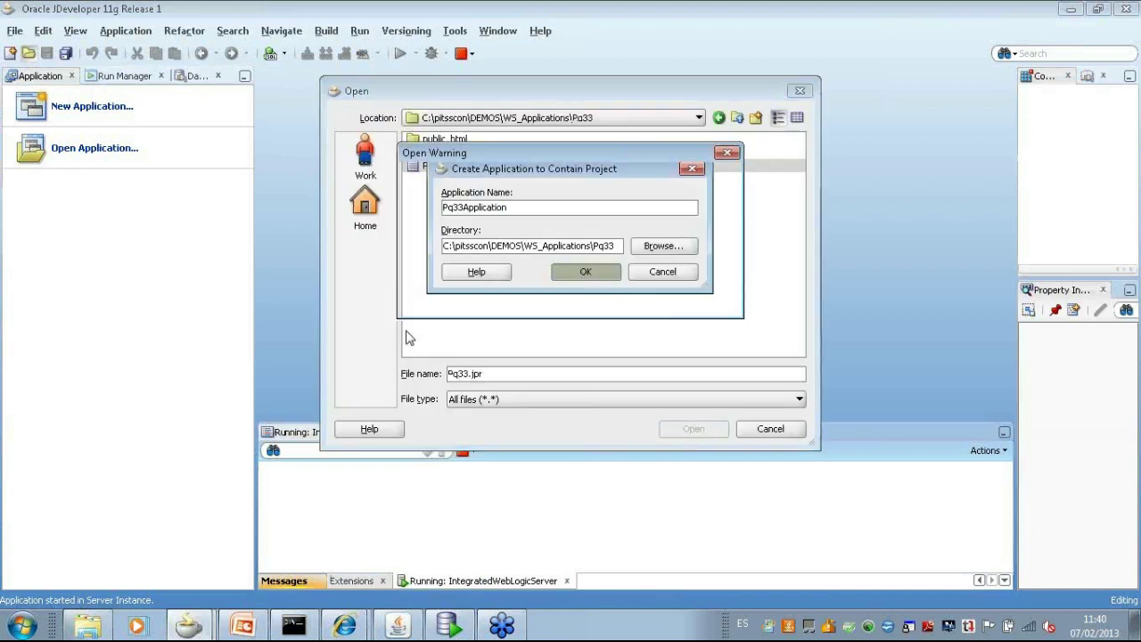
{"action": "left_click", "coordinate": [660, 304]}
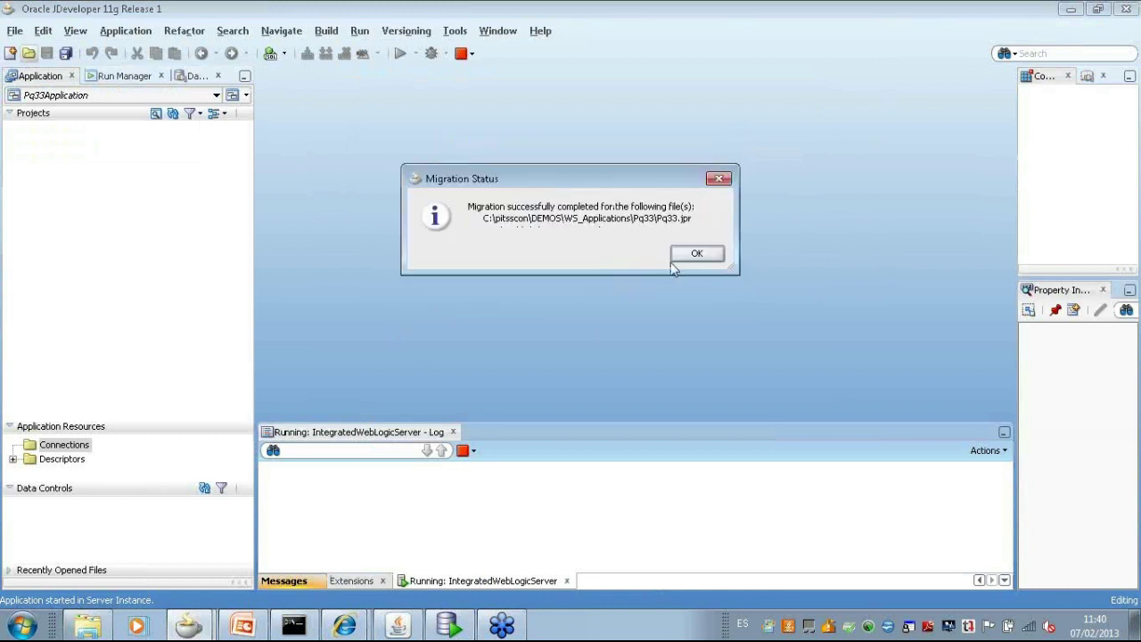
{"action": "left_click", "coordinate": [683, 258]}
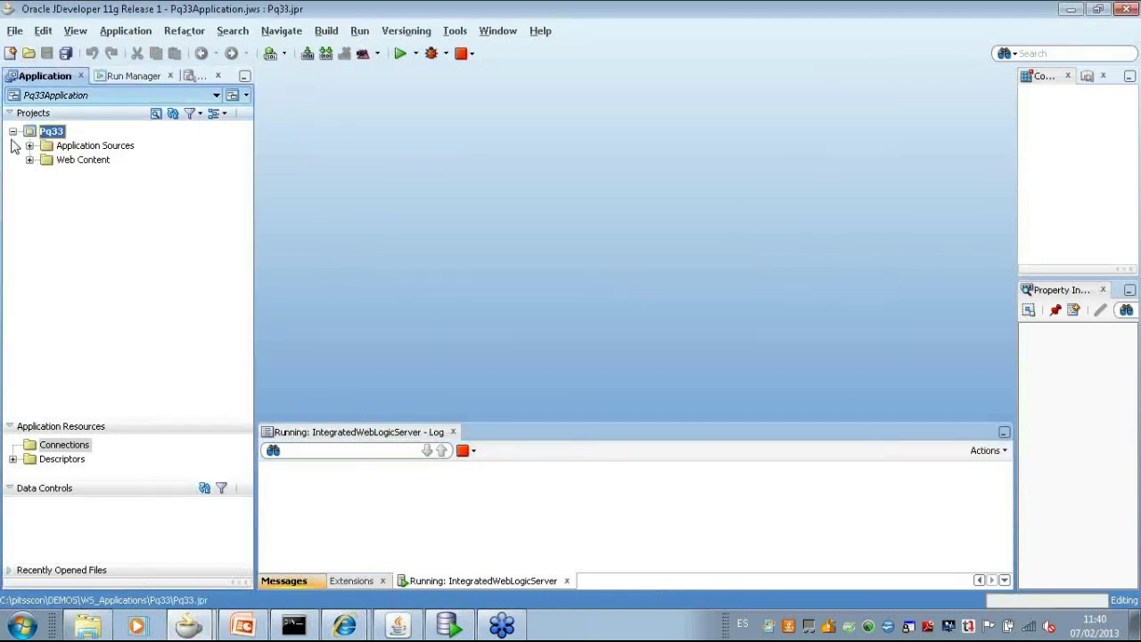
- Create an application database connection named hr with username HR, its account password and service name ORCL, testing it before saving
{"action": "right_click", "coordinate": [64, 444]}
{"action": "mouse_move", "coordinate": [106, 460]}
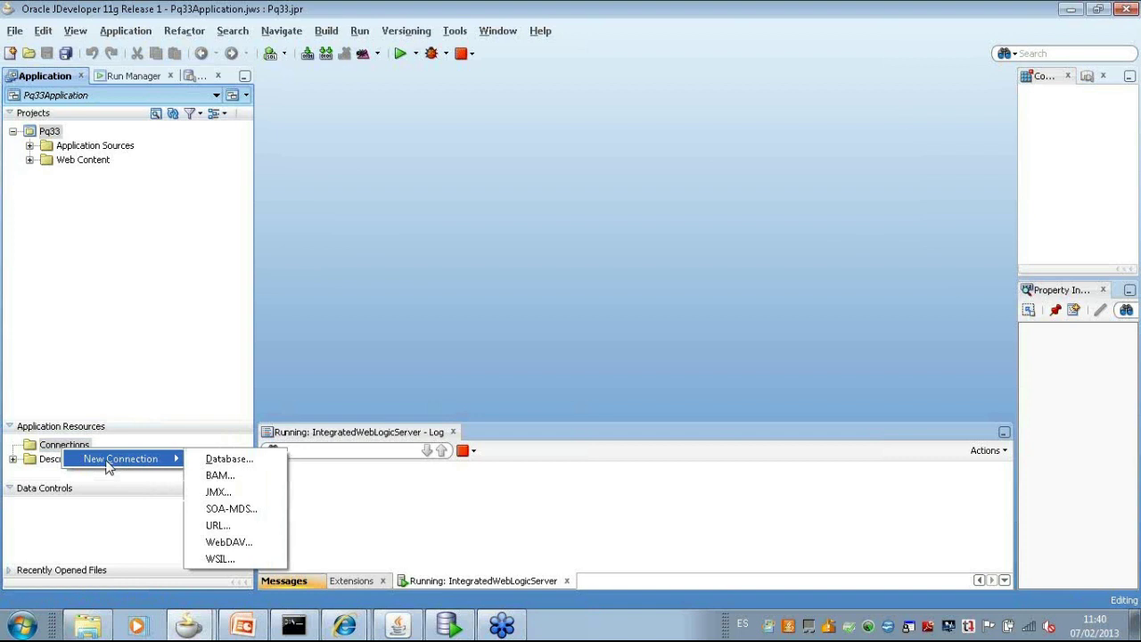
{"action": "left_click", "coordinate": [225, 459]}
{"action": "type", "text": "hr"}
{"action": "key", "text": "Tab"}
{"action": "key", "text": "Tab"}
{"action": "type", "text": "hr"}
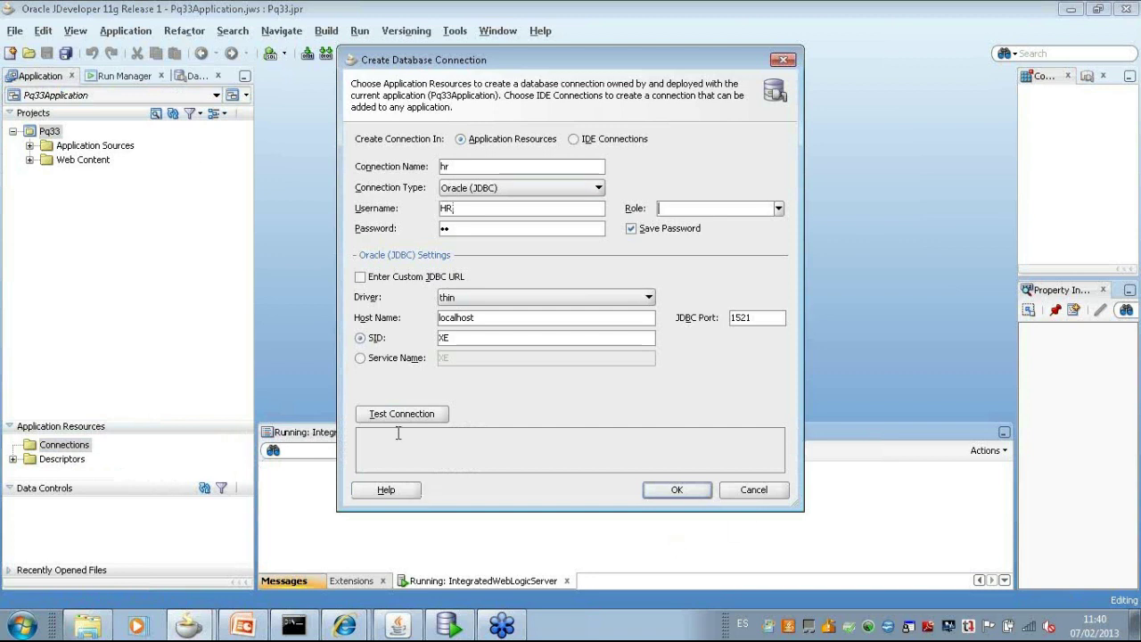
{"action": "left_click", "coordinate": [395, 357]}
{"action": "type", "text": "ORCL"}
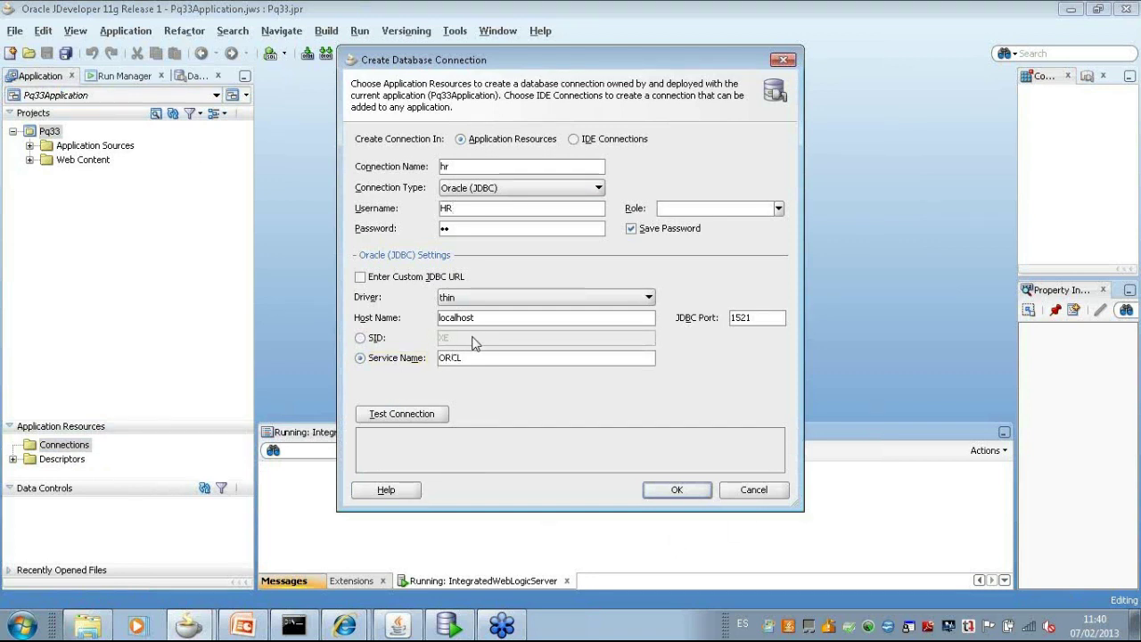
{"action": "left_click", "coordinate": [413, 417]}
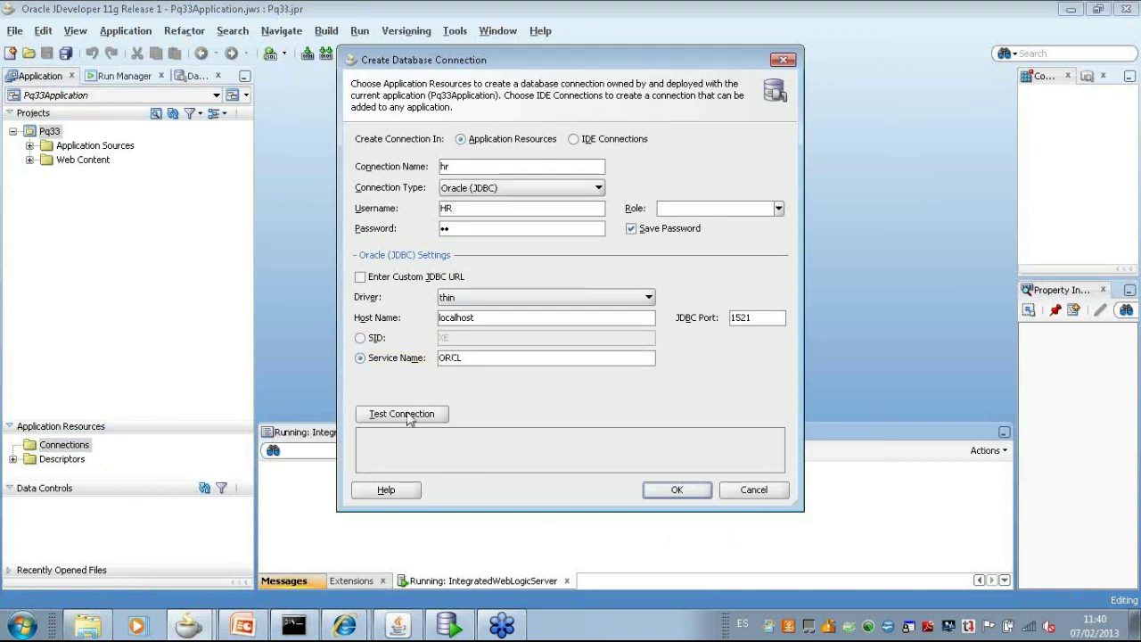
{"action": "left_click", "coordinate": [673, 493]}
- Run the Pq33 web service from the pq33 package in Application Sources
{"action": "left_click", "coordinate": [94, 174]}
{"action": "right_click", "coordinate": [94, 175]}
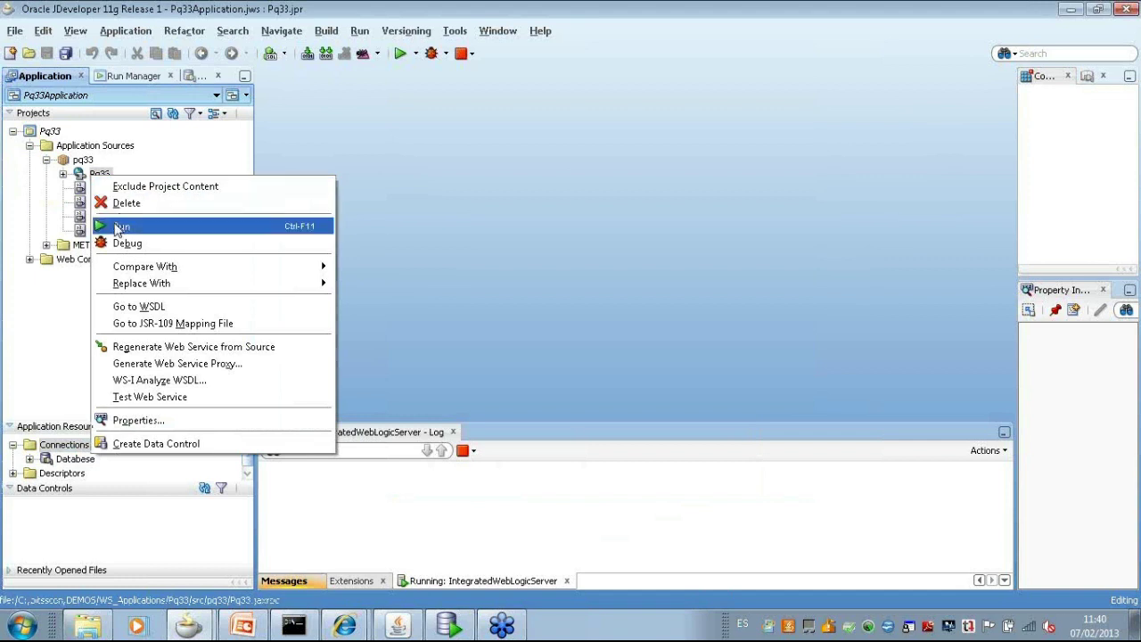
{"action": "left_click", "coordinate": [121, 227]}
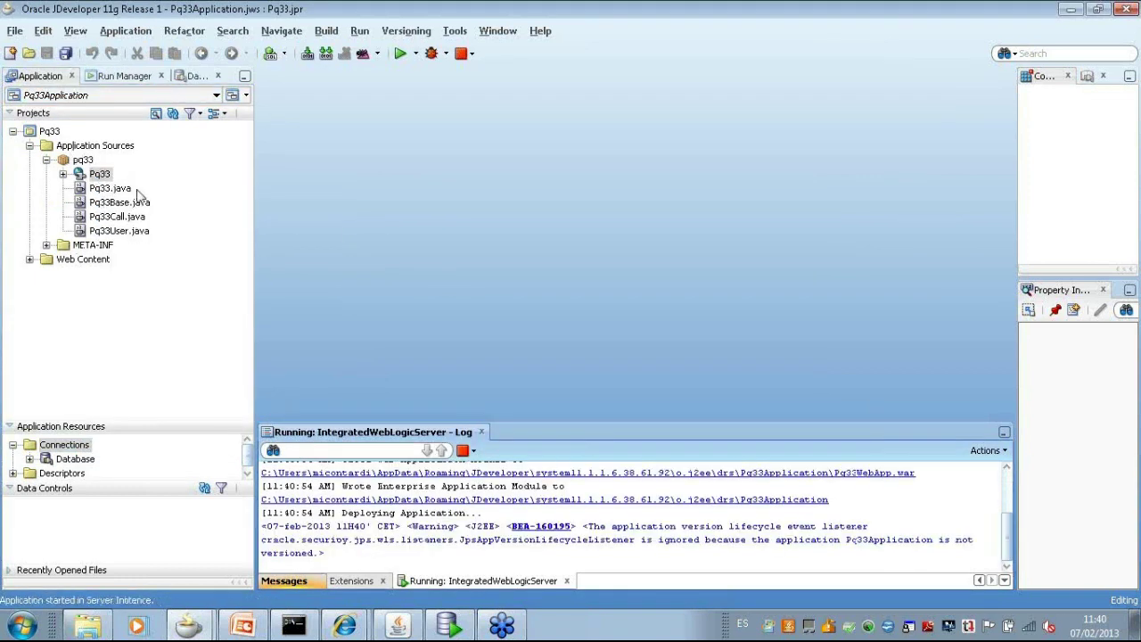
- Open Pq33.wsdl and examine its port types, the recuperarEmpleado and recuperarJob bindings, and the Pq33Port service address
{"action": "left_click", "coordinate": [62, 174]}
{"action": "left_click", "coordinate": [98, 231]}
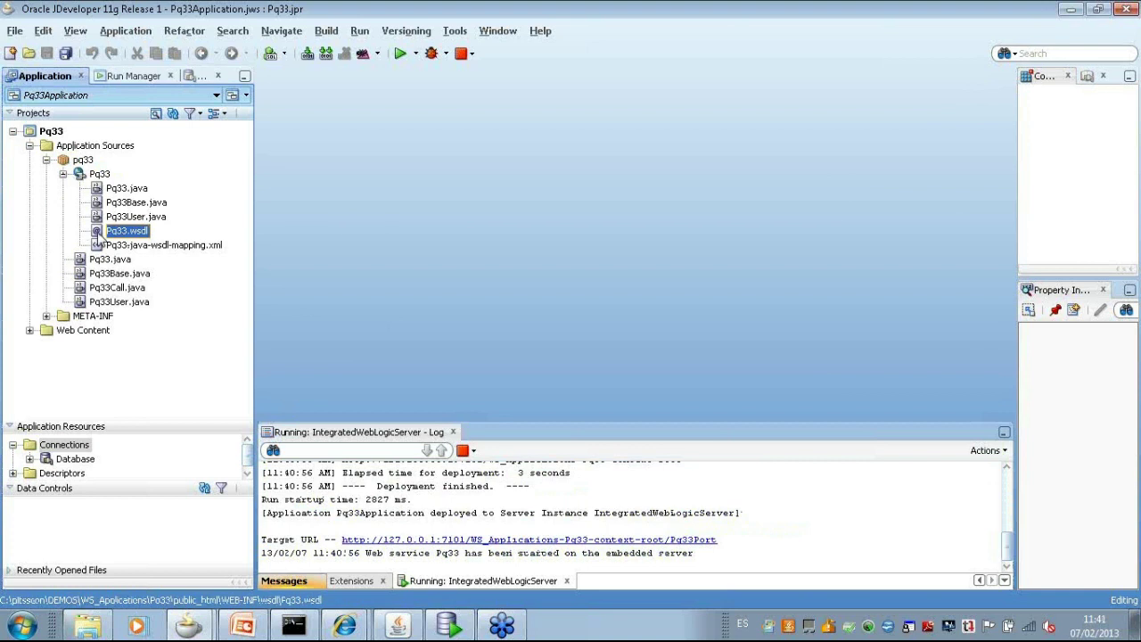
{"action": "double_click", "coordinate": [96, 231]}
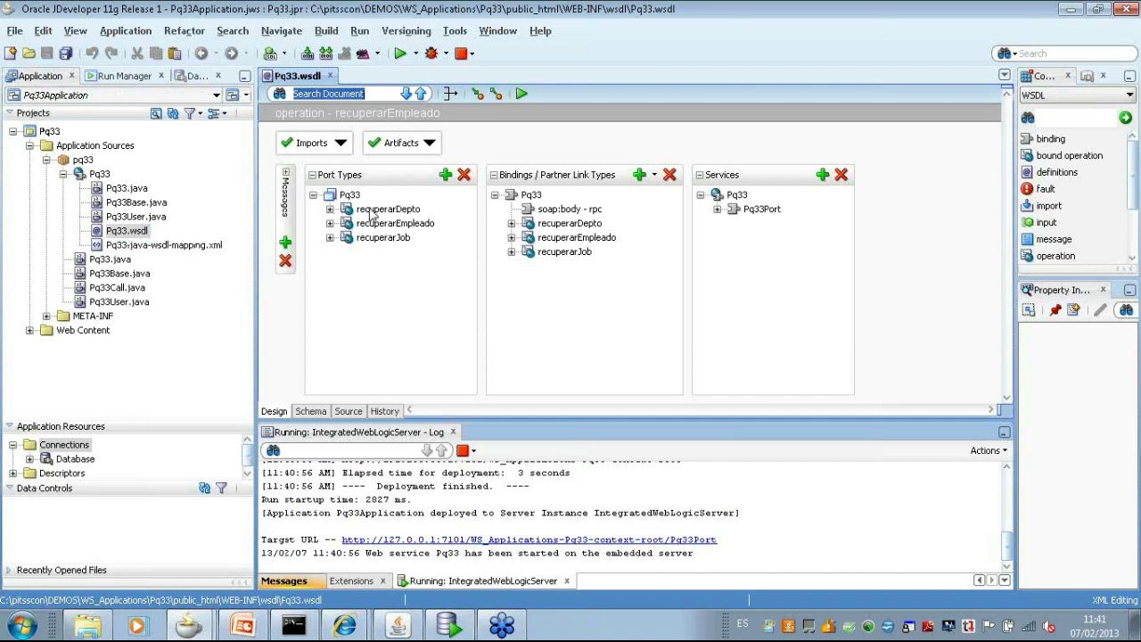
{"action": "left_click", "coordinate": [330, 211]}
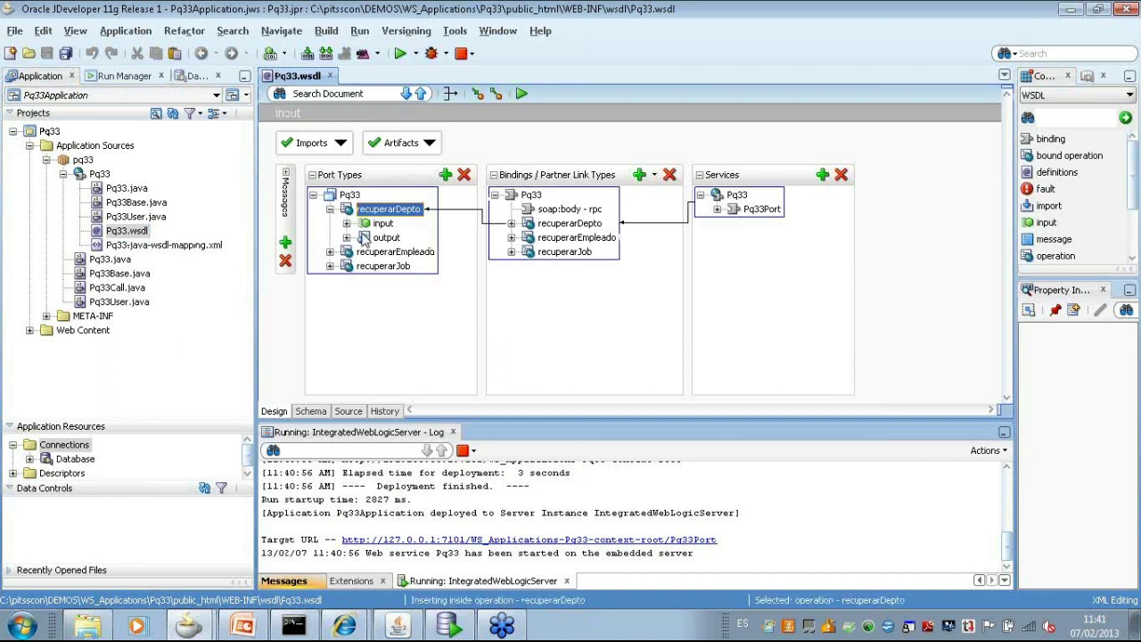
{"action": "left_click", "coordinate": [346, 223]}
{"action": "left_click", "coordinate": [346, 251]}
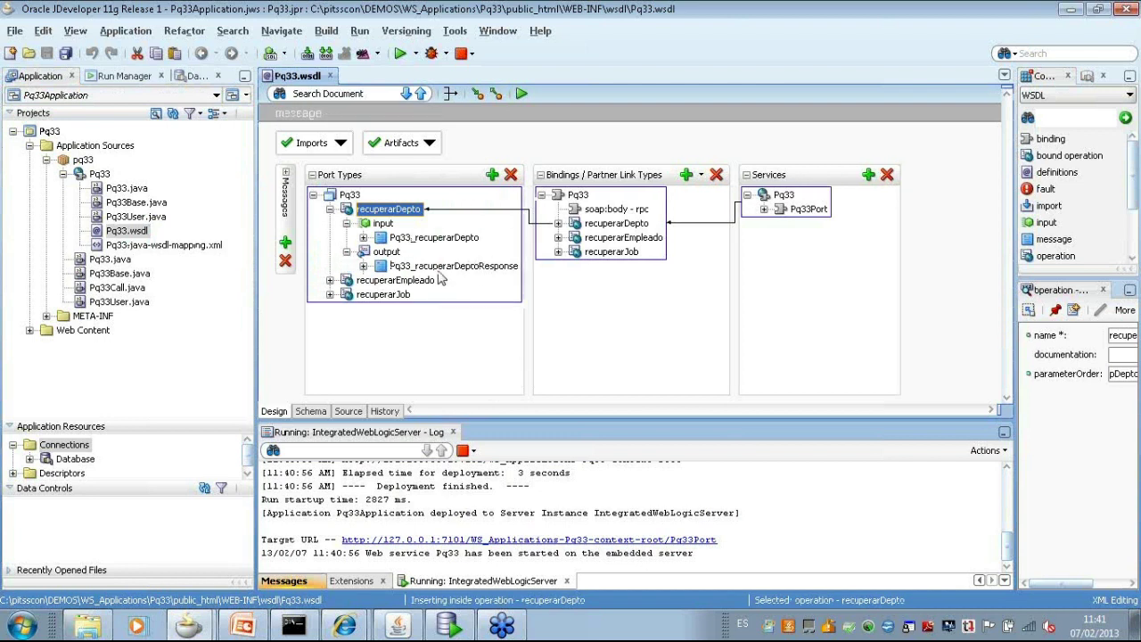
{"action": "left_click", "coordinate": [330, 280]}
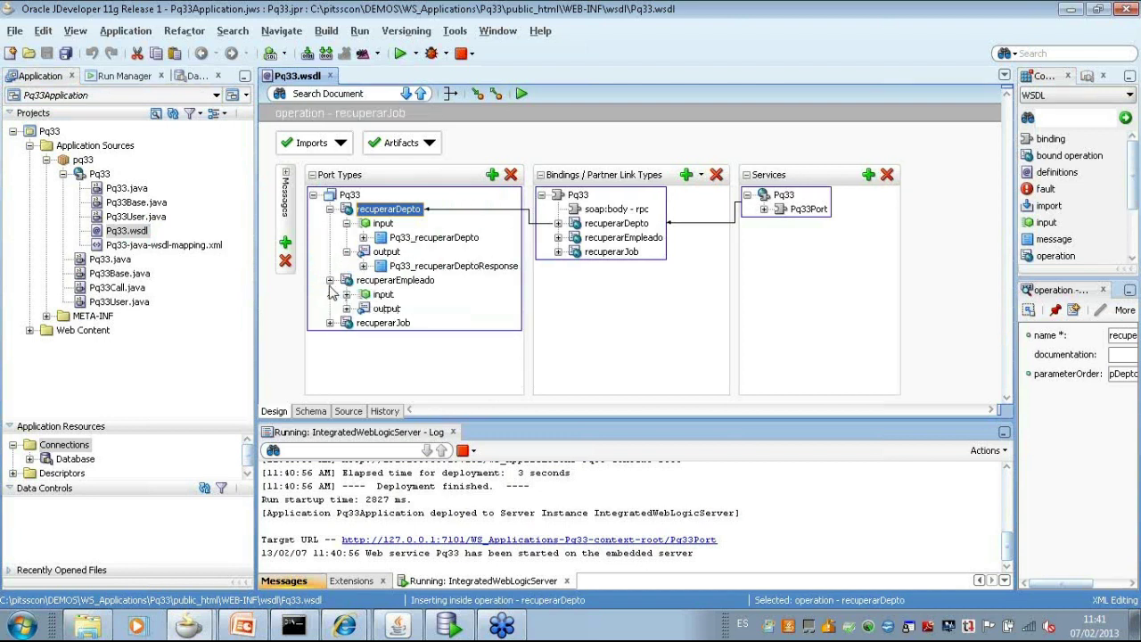
{"action": "left_click", "coordinate": [558, 237]}
{"action": "left_click", "coordinate": [764, 210]}
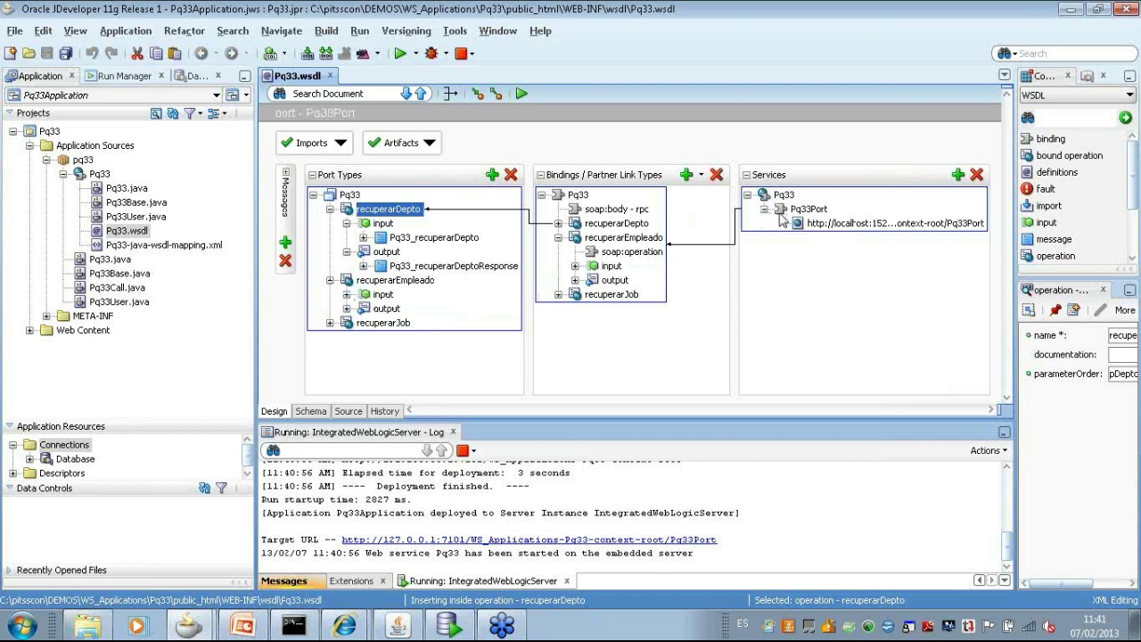
{"action": "left_click", "coordinate": [838, 225]}
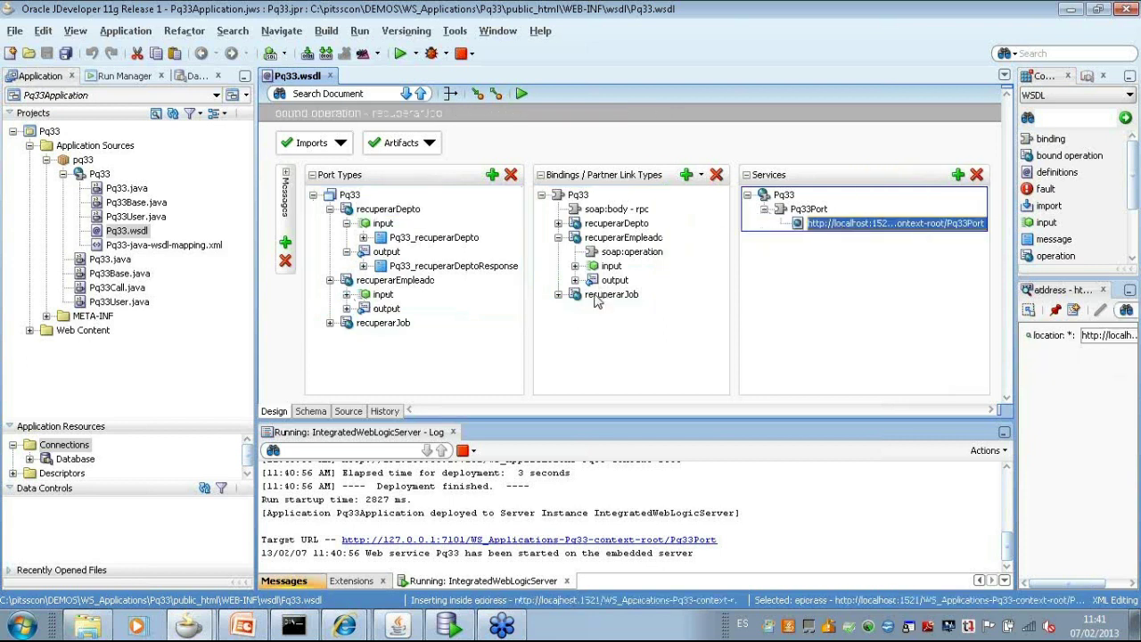
{"action": "left_click", "coordinate": [558, 294]}
{"action": "left_click", "coordinate": [615, 336]}
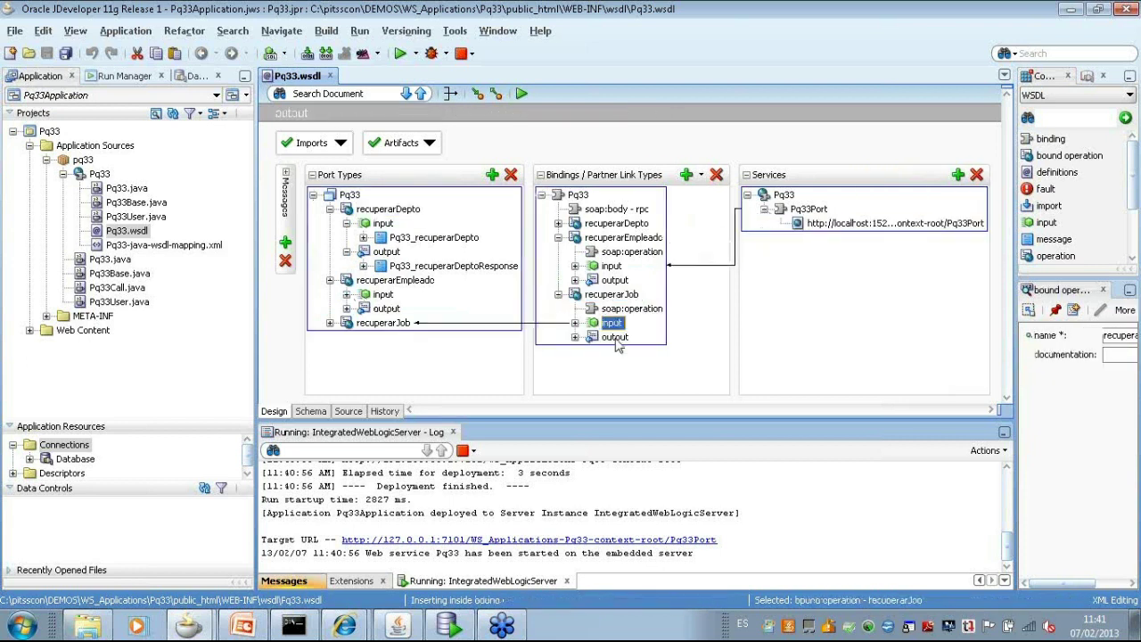
- Open Pq33Base.java and review the code of the _recuperarDepto, _recuperarEmpleado and _recuperarJob methods
{"action": "left_click", "coordinate": [130, 204]}
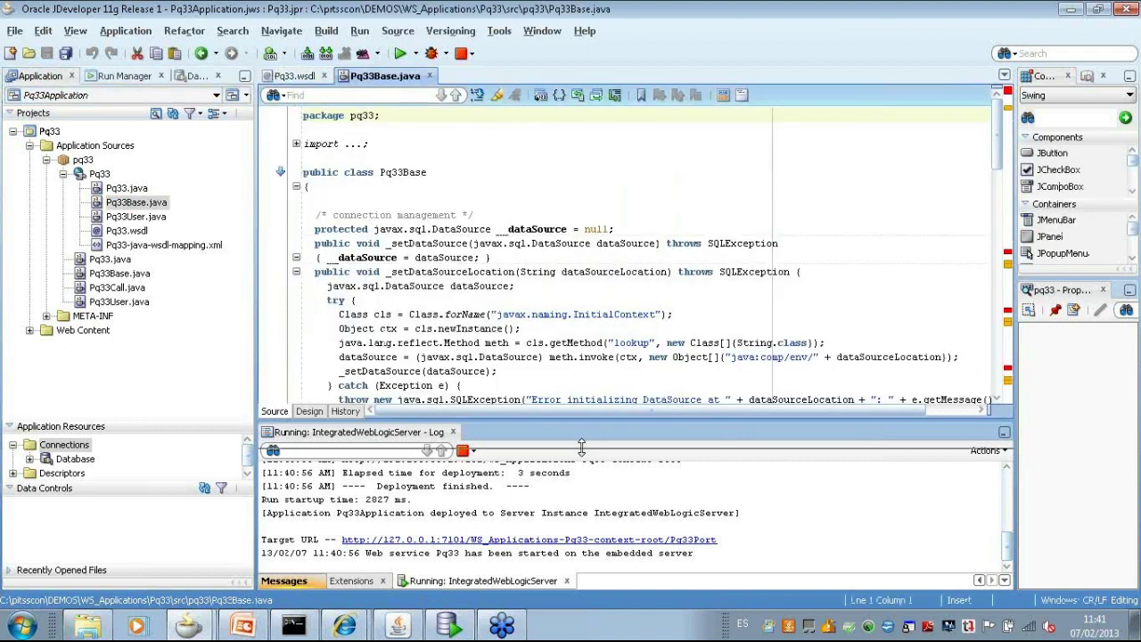
{"action": "left_click_drag", "start_coordinate": [581, 445], "coordinate": [582, 475]}
{"action": "left_click", "coordinate": [536, 313]}
{"action": "scroll", "coordinate": [357, 314], "scroll_direction": "down", "scroll_amount": 7}
{"action": "left_click_drag", "start_coordinate": [356, 314], "coordinate": [514, 314]}
{"action": "scroll", "coordinate": [561, 352], "scroll_direction": "down", "scroll_amount": 4}
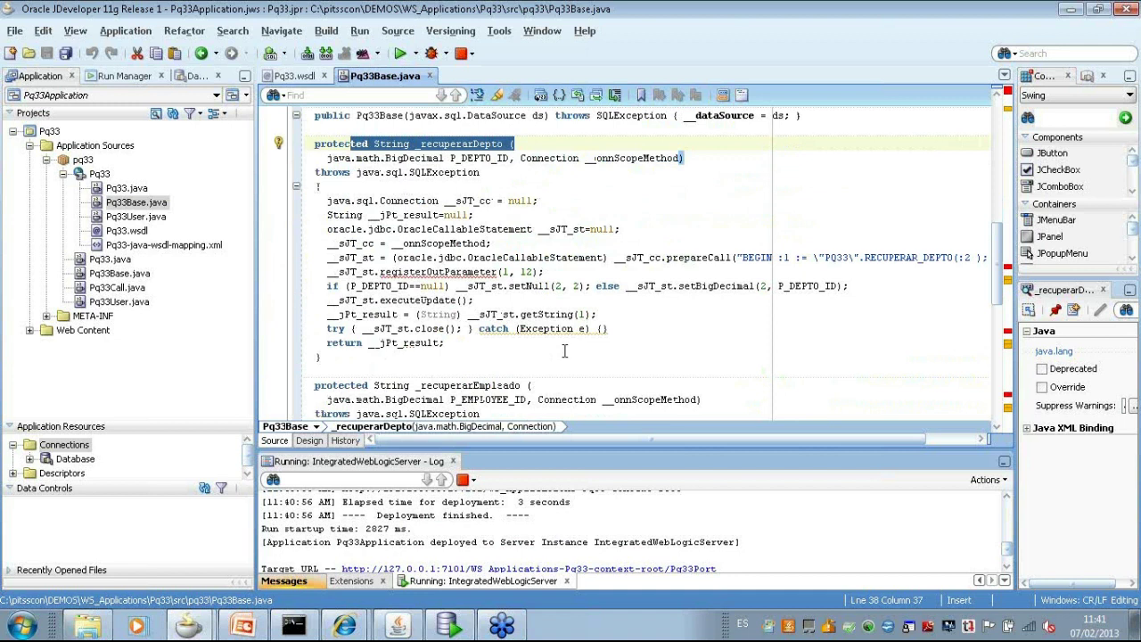
{"action": "scroll", "coordinate": [469, 365], "scroll_direction": "down", "scroll_amount": 1}
{"action": "left_click_drag", "start_coordinate": [420, 343], "coordinate": [547, 342]}
{"action": "scroll", "coordinate": [547, 267], "scroll_direction": "down", "scroll_amount": 5}
{"action": "left_click_drag", "start_coordinate": [391, 370], "coordinate": [491, 371]}
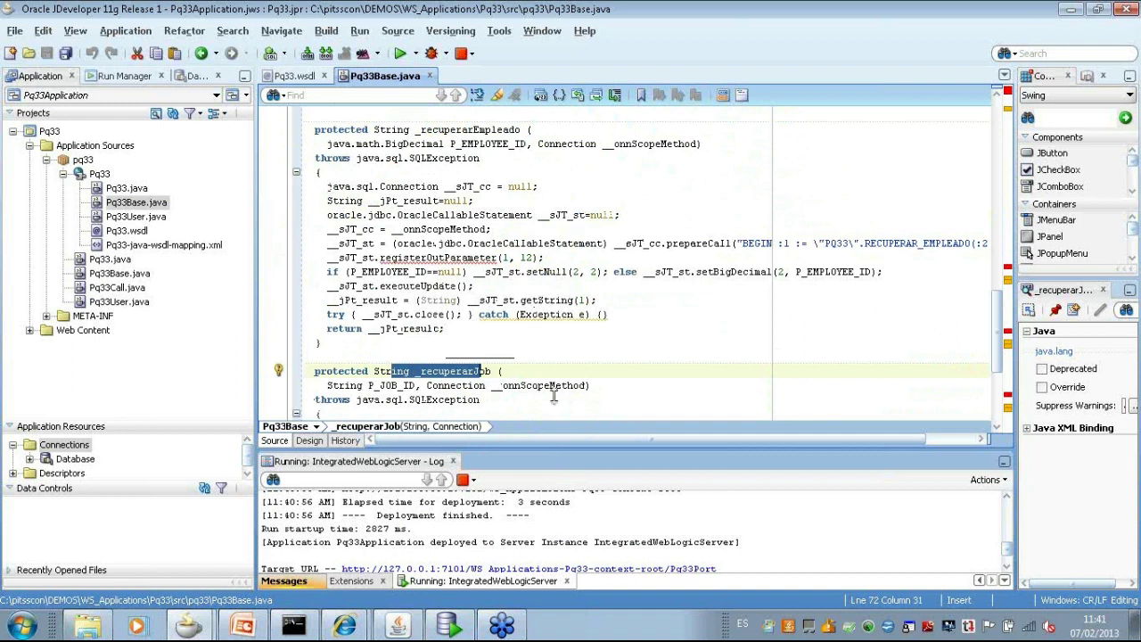
- Select the Pq33Port target URL in the server log and switch to the WebLogic Test Client in Internet Explorer
{"action": "left_click_drag", "start_coordinate": [344, 541], "coordinate": [719, 542]}
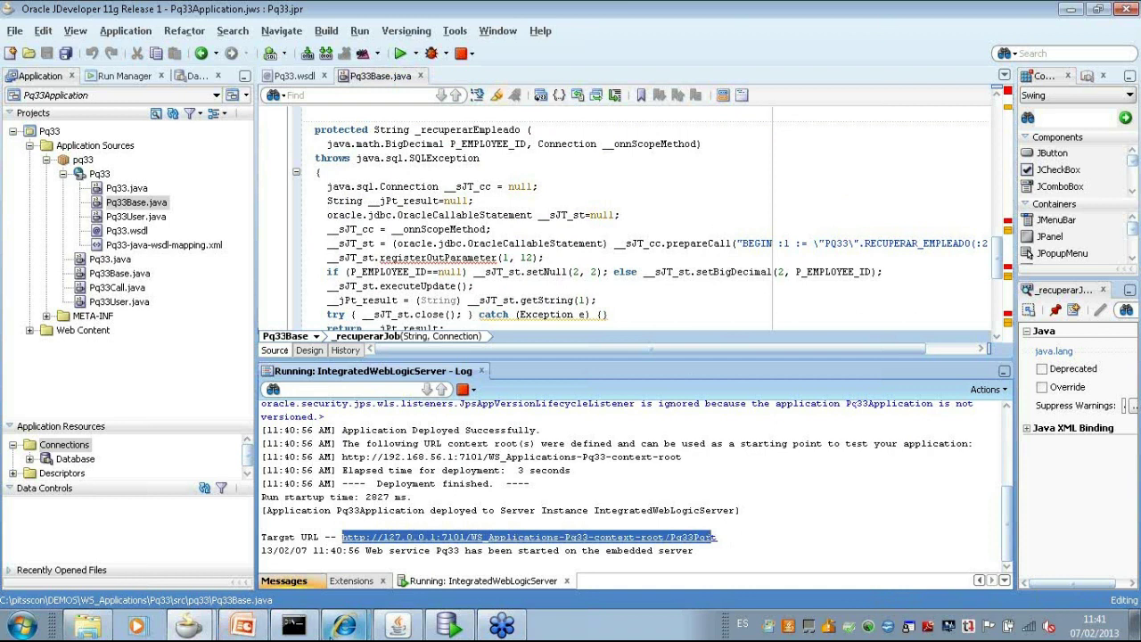
{"action": "left_click", "coordinate": [348, 629]}
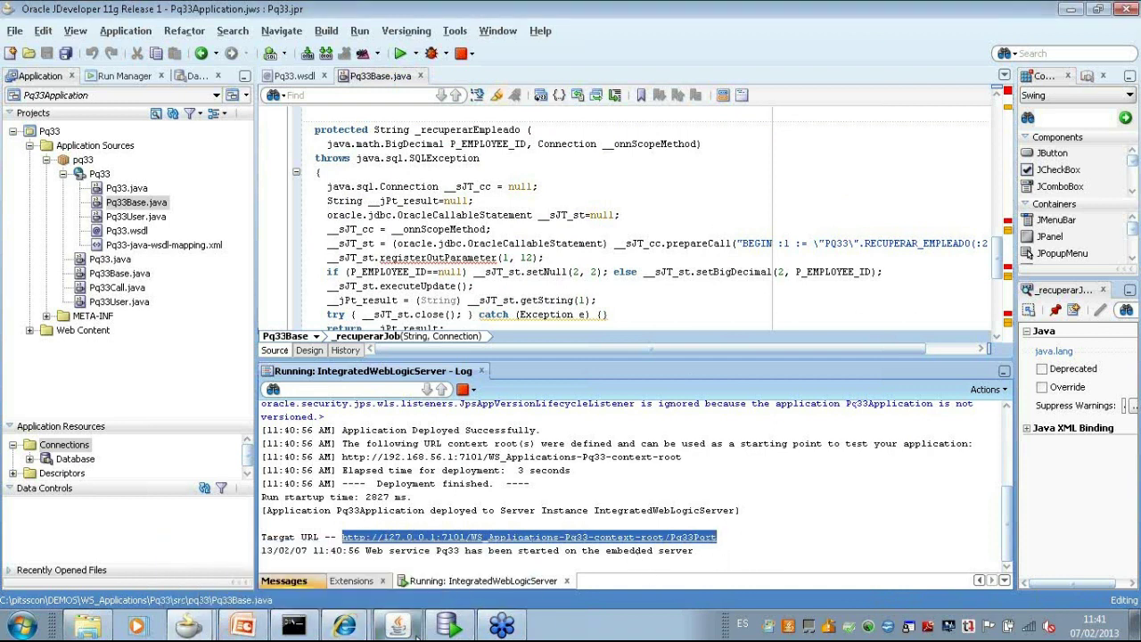
{"action": "left_click", "coordinate": [346, 628]}
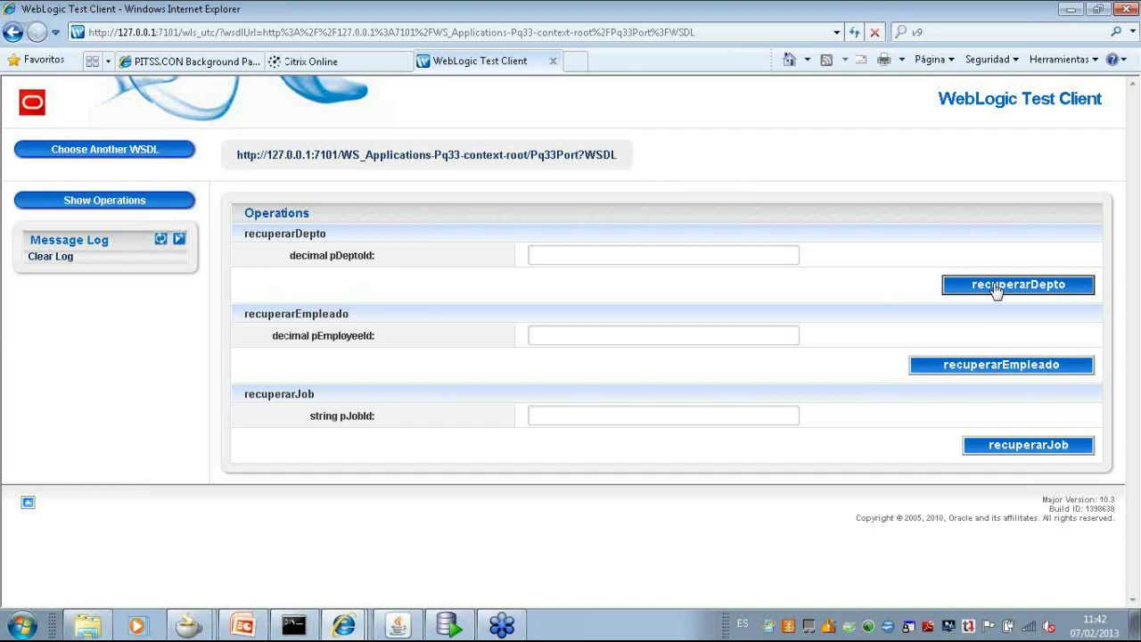
- Invoke the recuperarDepto operation with pDeptoId 100 and highlight the result line in the service response
{"action": "left_click", "coordinate": [606, 255]}
{"action": "type", "text": "100"}
{"action": "left_click", "coordinate": [1025, 285]}
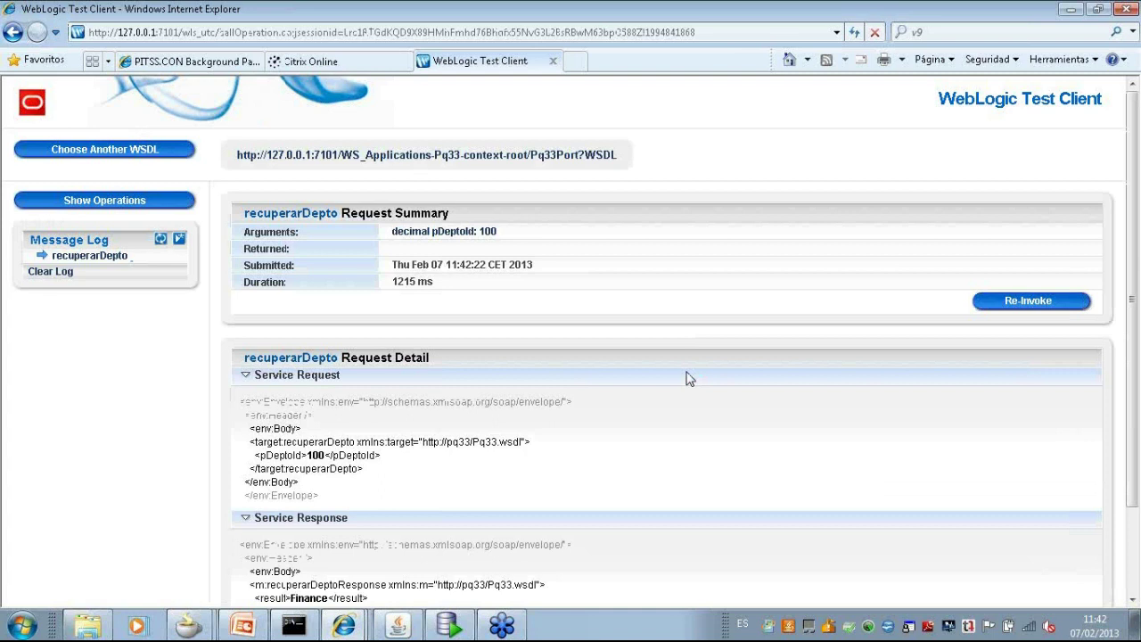
{"action": "scroll", "coordinate": [687, 379], "scroll_direction": "down", "scroll_amount": 3}
{"action": "triple_click", "coordinate": [300, 354]}
{"action": "triple_click", "coordinate": [433, 491]}
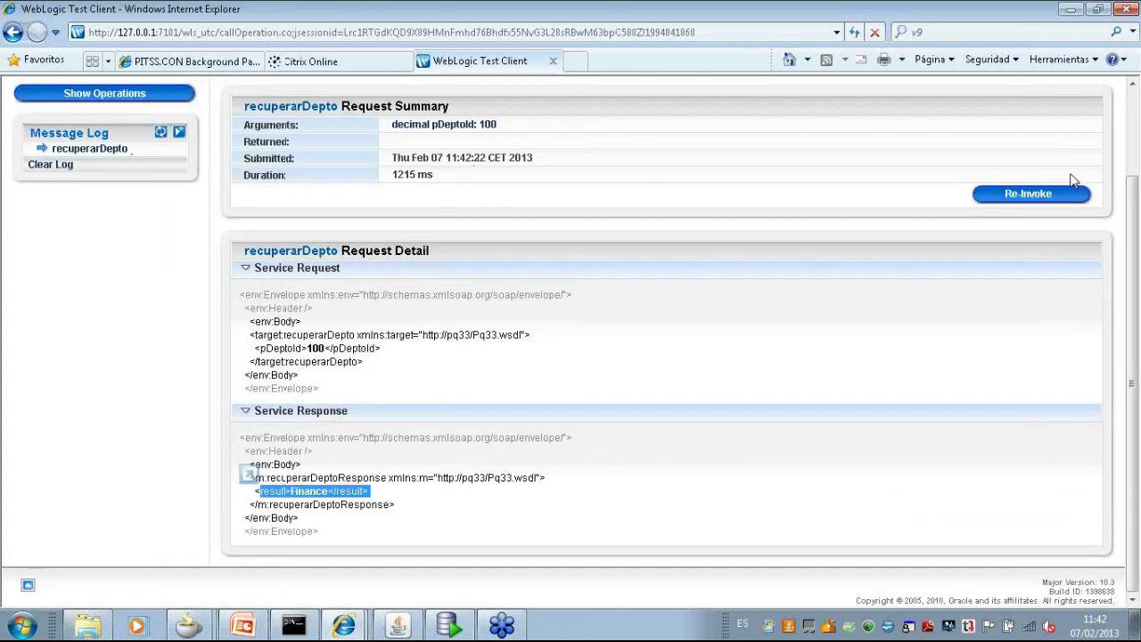
- Return to the operations list, invoke recuperarEmpleado with pEmployeeId 200 and highlight the result in the response
{"action": "left_click", "coordinate": [1025, 193]}
{"action": "left_click", "coordinate": [559, 337]}
{"action": "type", "text": "200"}
{"action": "left_click", "coordinate": [1016, 367]}
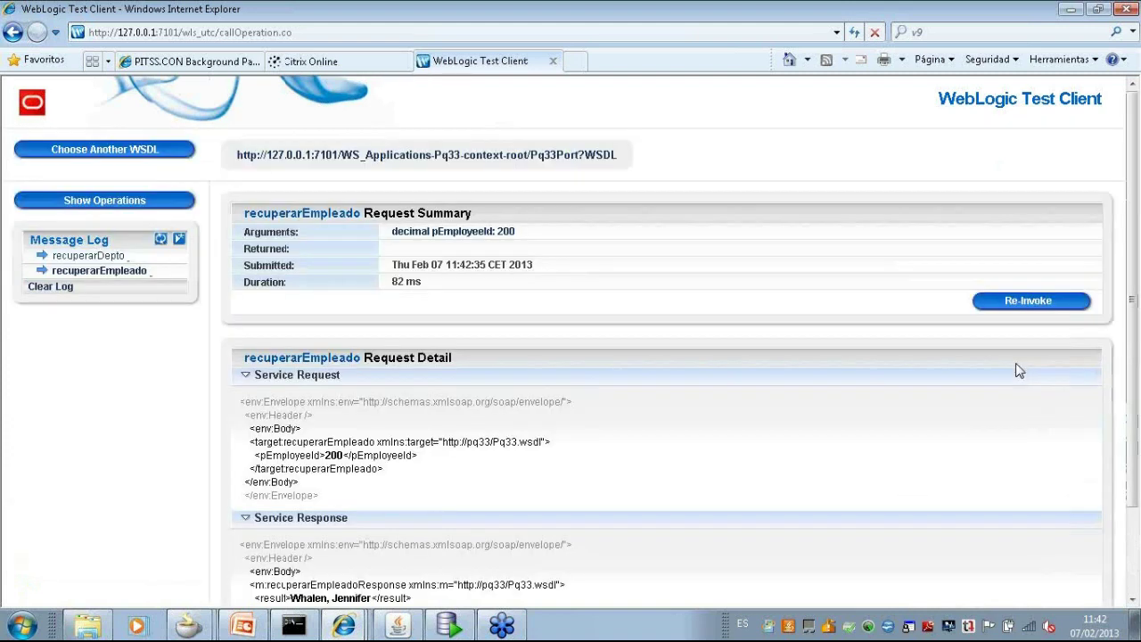
{"action": "scroll", "coordinate": [659, 470], "scroll_direction": "down", "scroll_amount": 2}
{"action": "left_click_drag", "start_coordinate": [291, 490], "coordinate": [427, 491]}
- Invoke the recuperarJob operation with pJobId AD_PRES and highlight the result line in the service response
{"action": "scroll", "coordinate": [914, 286], "scroll_direction": "up", "scroll_amount": 3}
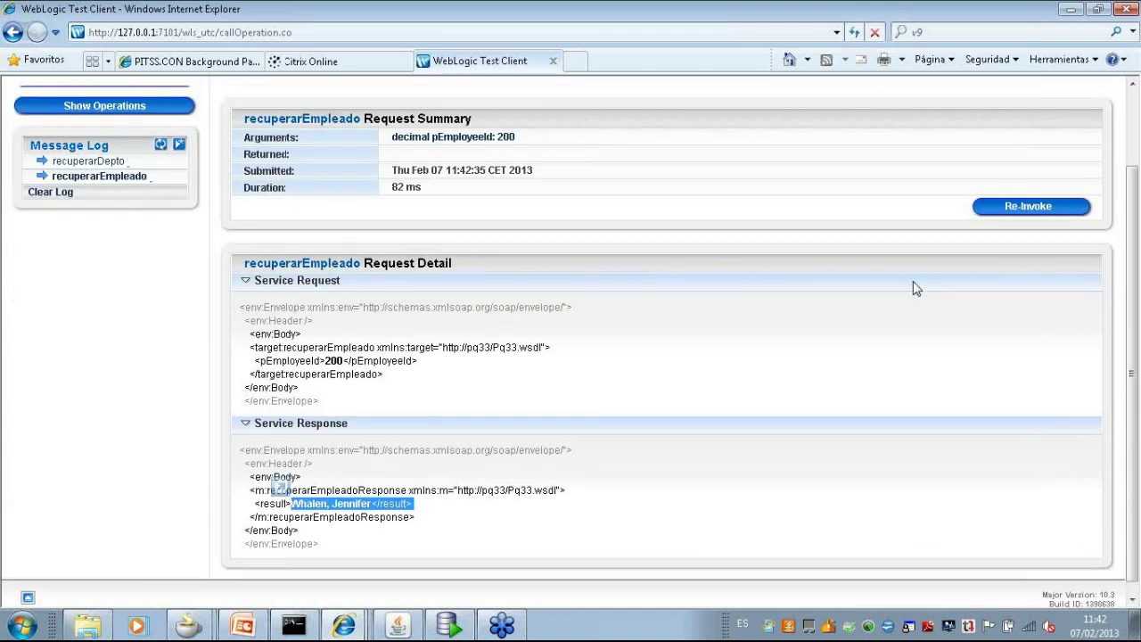
{"action": "key", "text": "BackSpace"}
{"action": "type", "text": "AD_PRES"}
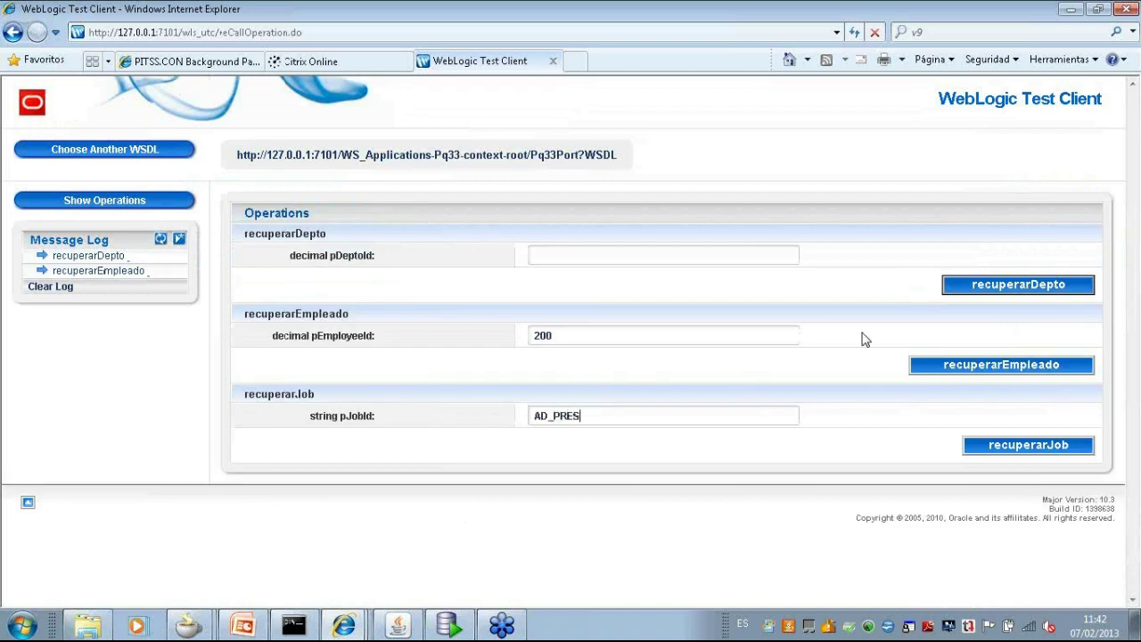
{"action": "left_click", "coordinate": [1023, 445]}
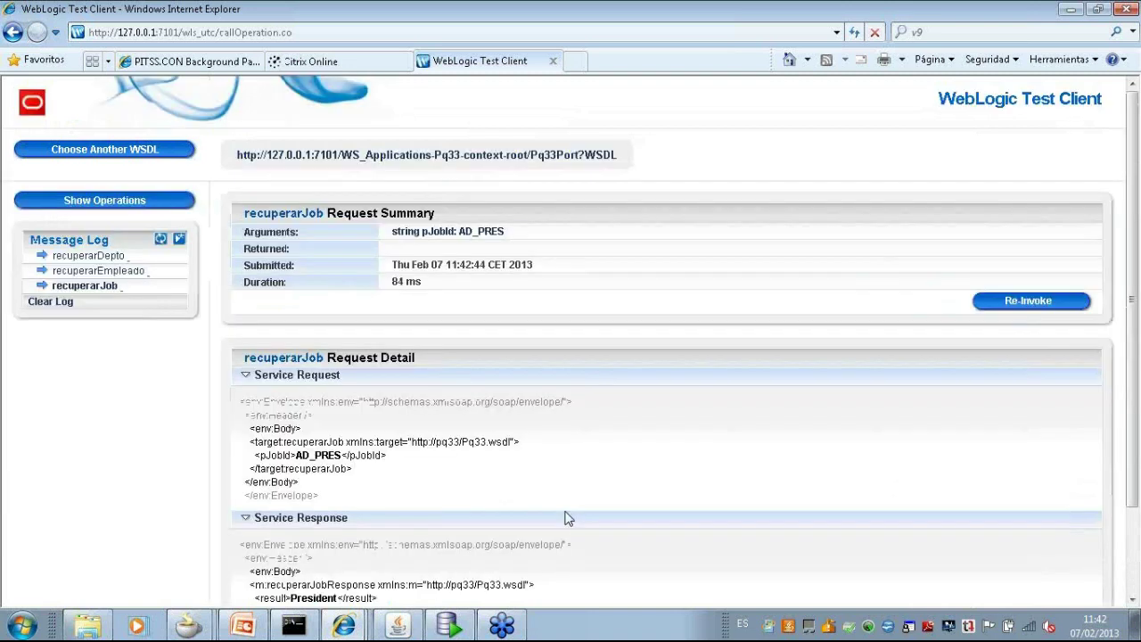
{"action": "scroll", "coordinate": [568, 518], "scroll_direction": "down", "scroll_amount": 1}
{"action": "left_click_drag", "start_coordinate": [259, 491], "coordinate": [470, 493]}
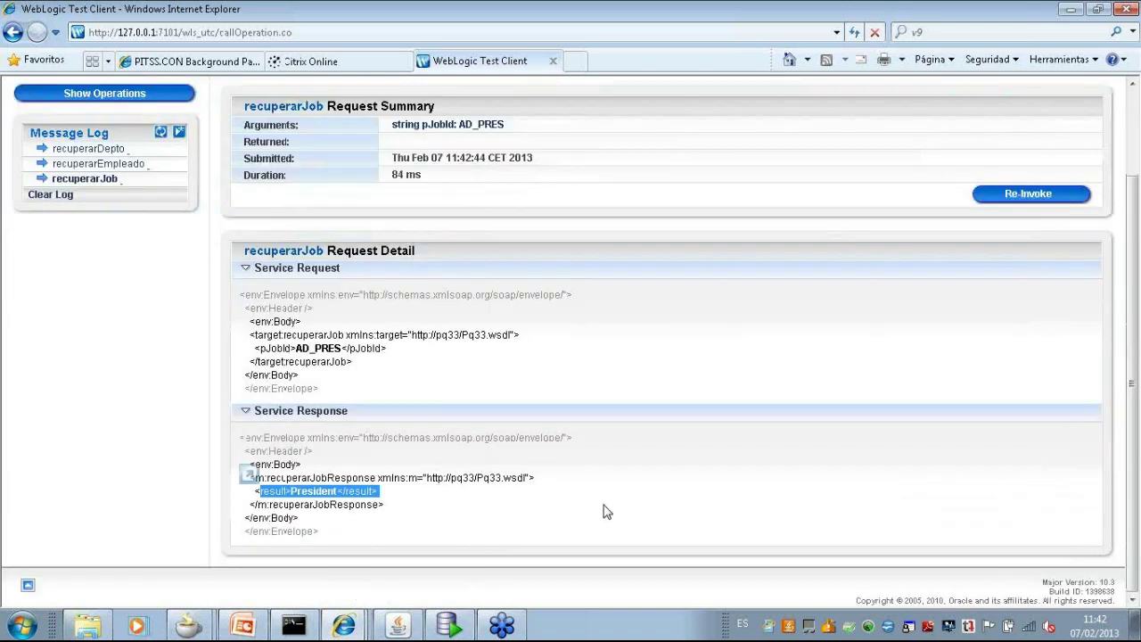
- Go back from the recuperarJob response to the operations list and close the WebLogic Test Client page
{"action": "scroll", "coordinate": [594, 528], "scroll_direction": "up", "scroll_amount": 1}
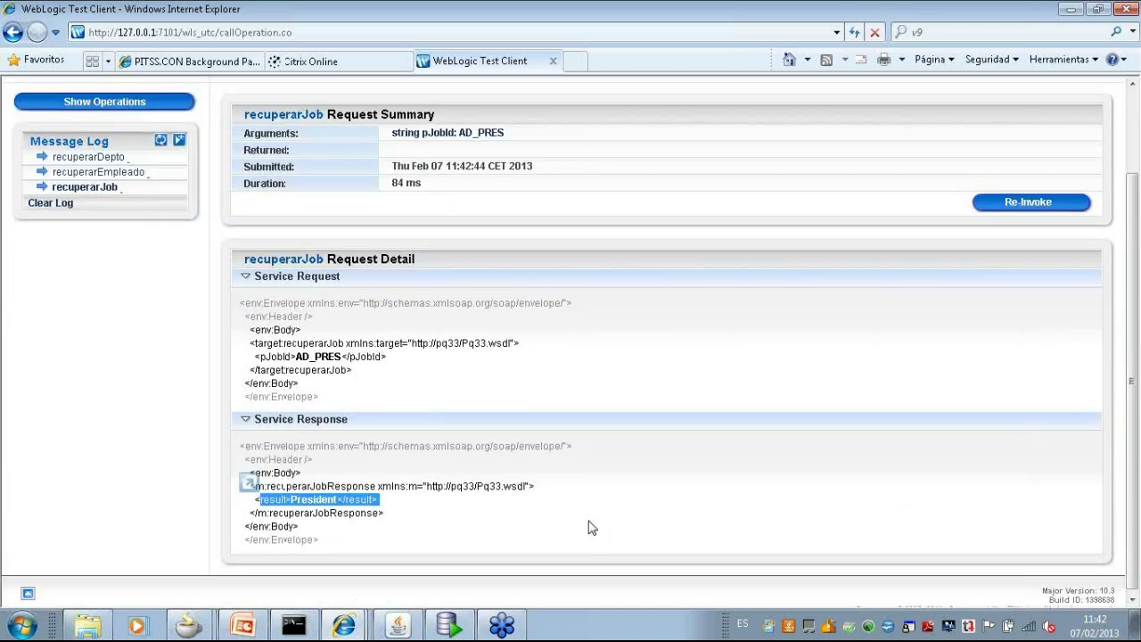
{"action": "scroll", "coordinate": [586, 527], "scroll_direction": "up", "scroll_amount": 1}
{"action": "left_click", "coordinate": [1032, 302]}
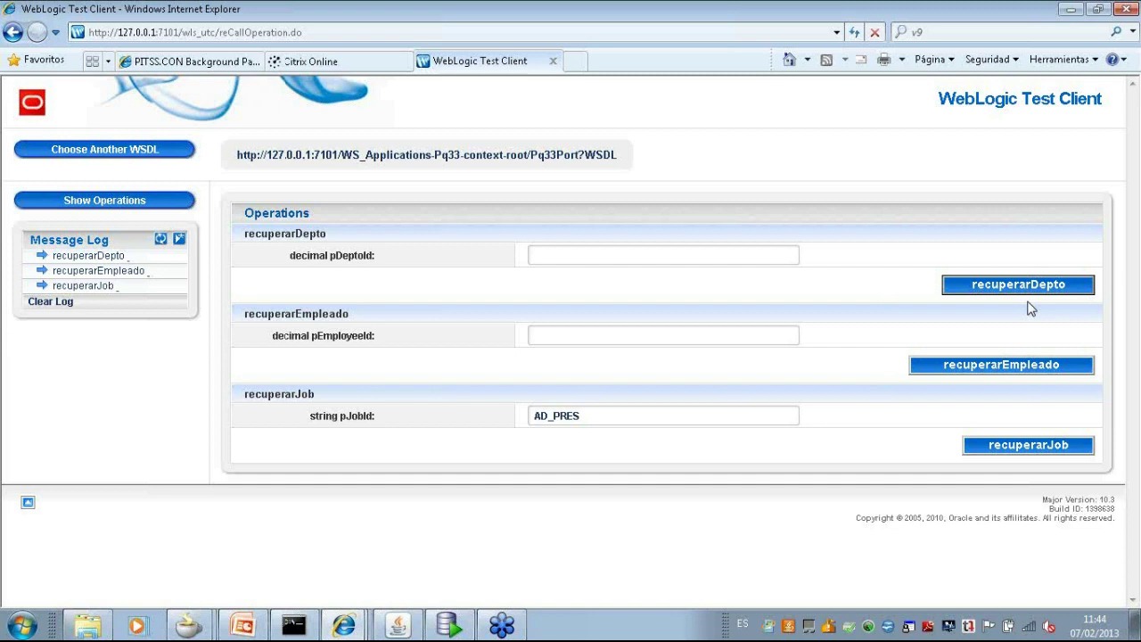
{"action": "left_click", "coordinate": [553, 62]}
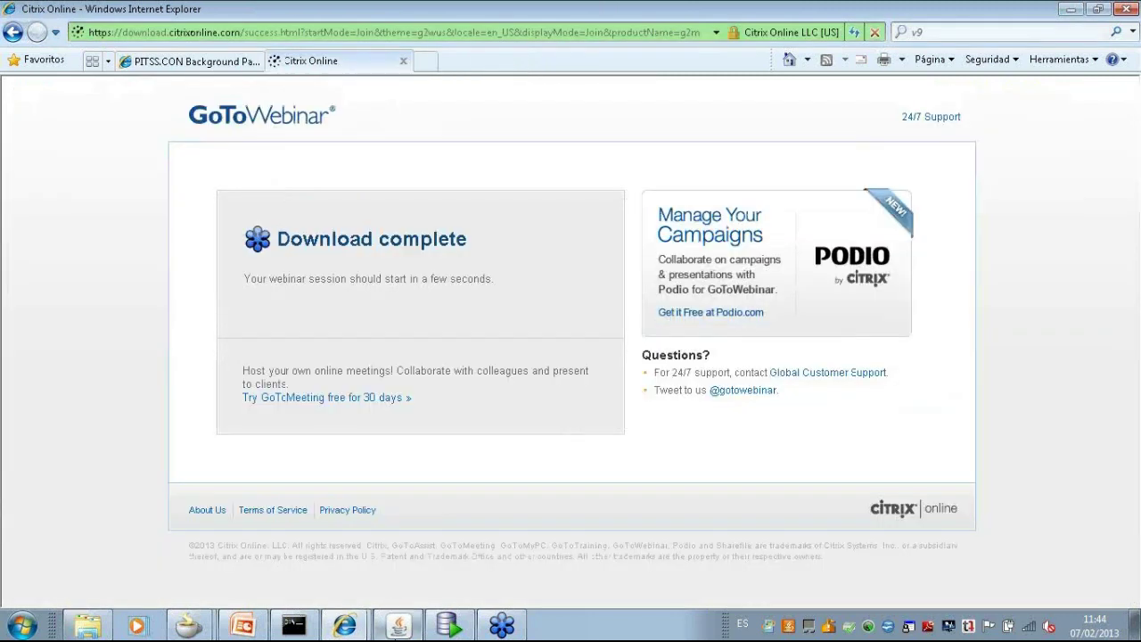
- Switch to PITSS.CON, leave the DAL Assistant, and open the BL Assistant with the form modules expanded
{"action": "left_click", "coordinate": [396, 625]}
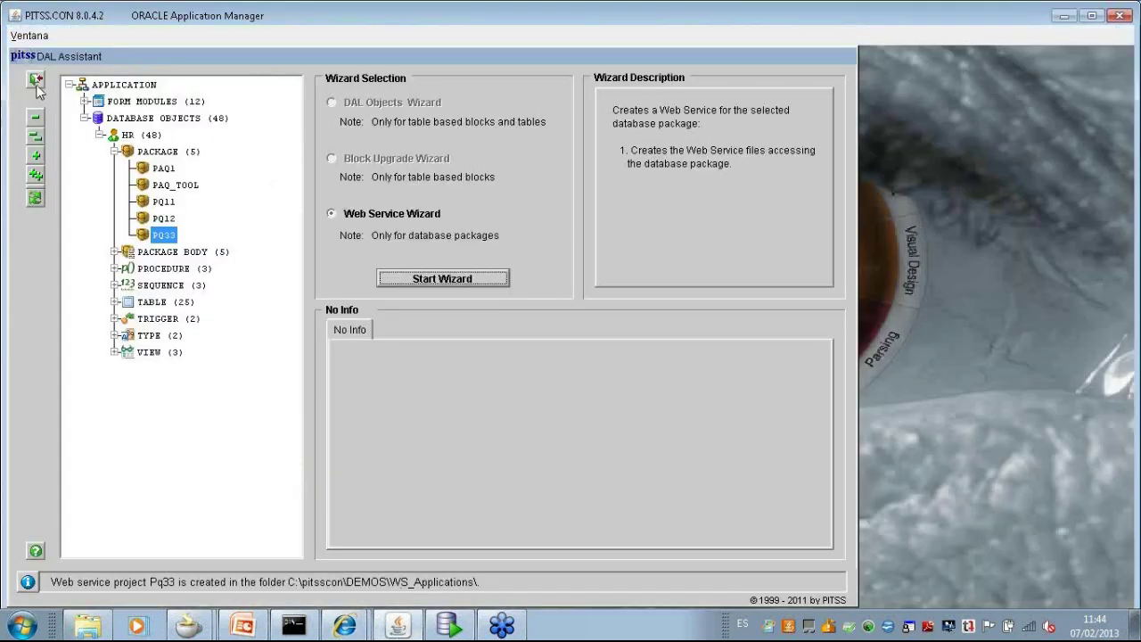
{"action": "left_click", "coordinate": [36, 80]}
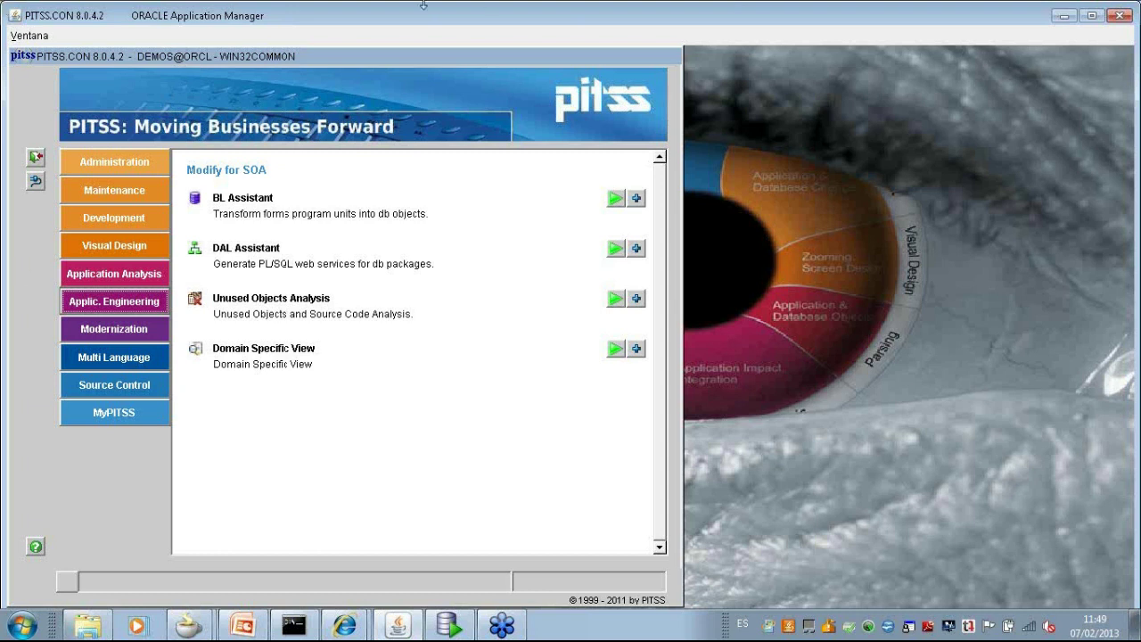
{"action": "left_click", "coordinate": [615, 197]}
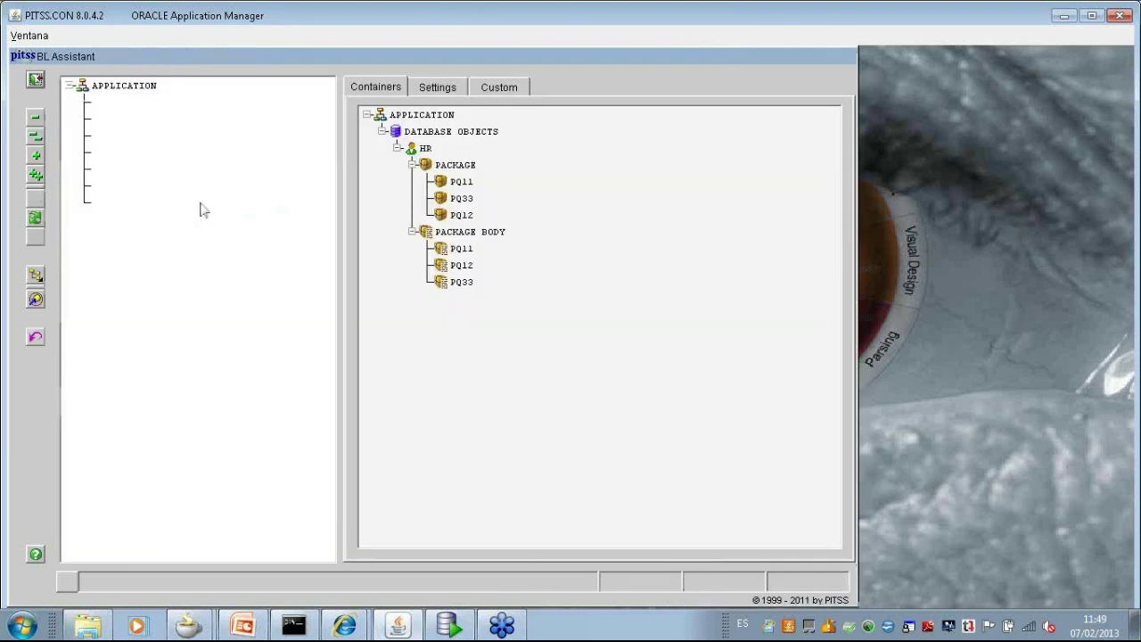
{"action": "left_click", "coordinate": [96, 104]}
{"action": "double_click", "coordinate": [96, 105]}
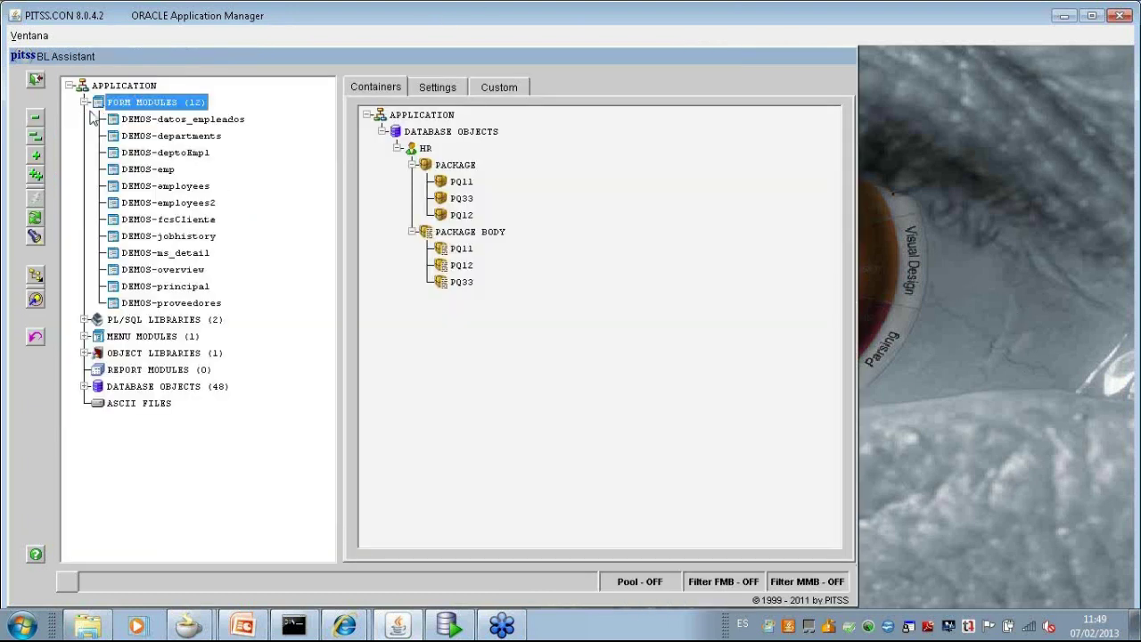
- Open the logic analysis of the DEMOS-overview form module and filter its objects to program units
{"action": "left_click", "coordinate": [159, 272]}
{"action": "right_click", "coordinate": [159, 272]}
{"action": "left_click", "coordinate": [173, 299]}
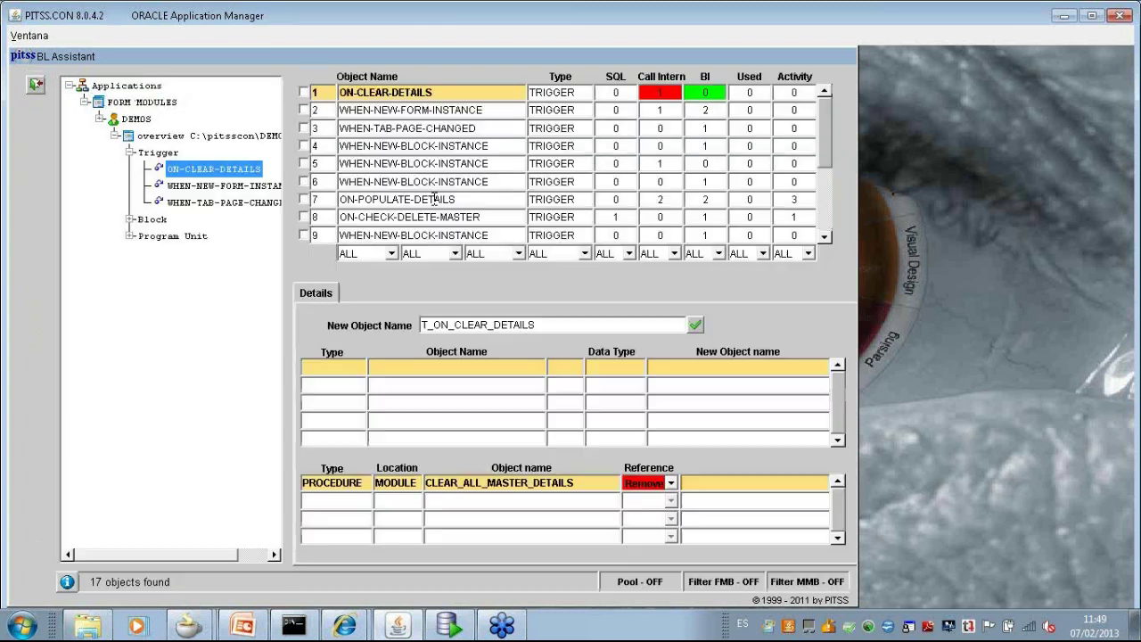
{"action": "left_click", "coordinate": [585, 254]}
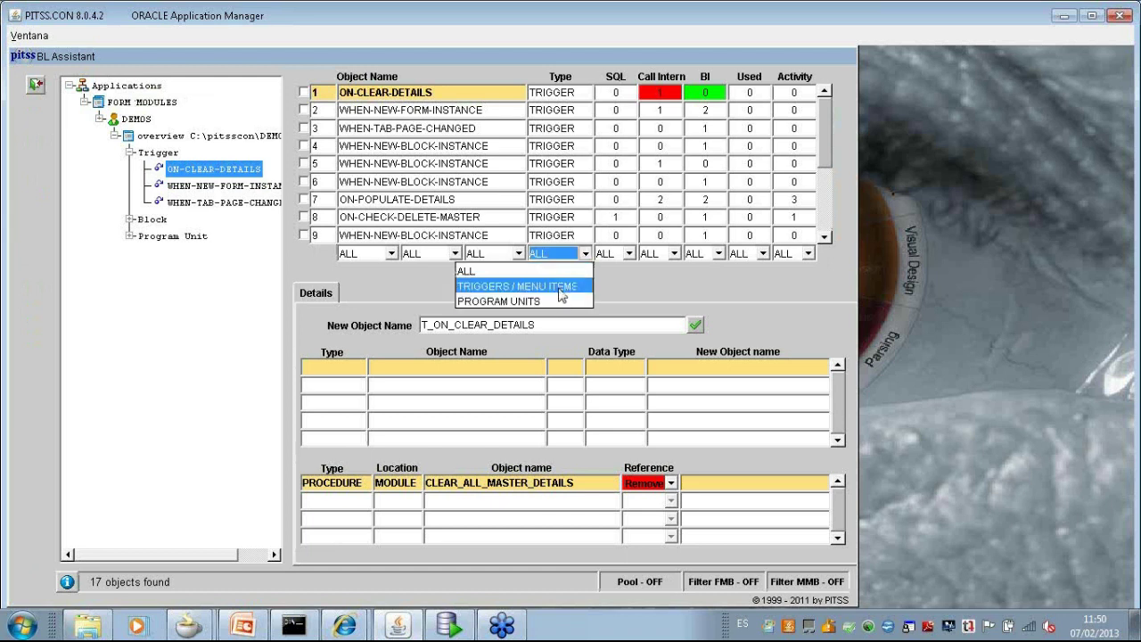
{"action": "left_click", "coordinate": [559, 289]}
{"action": "left_click", "coordinate": [585, 254]}
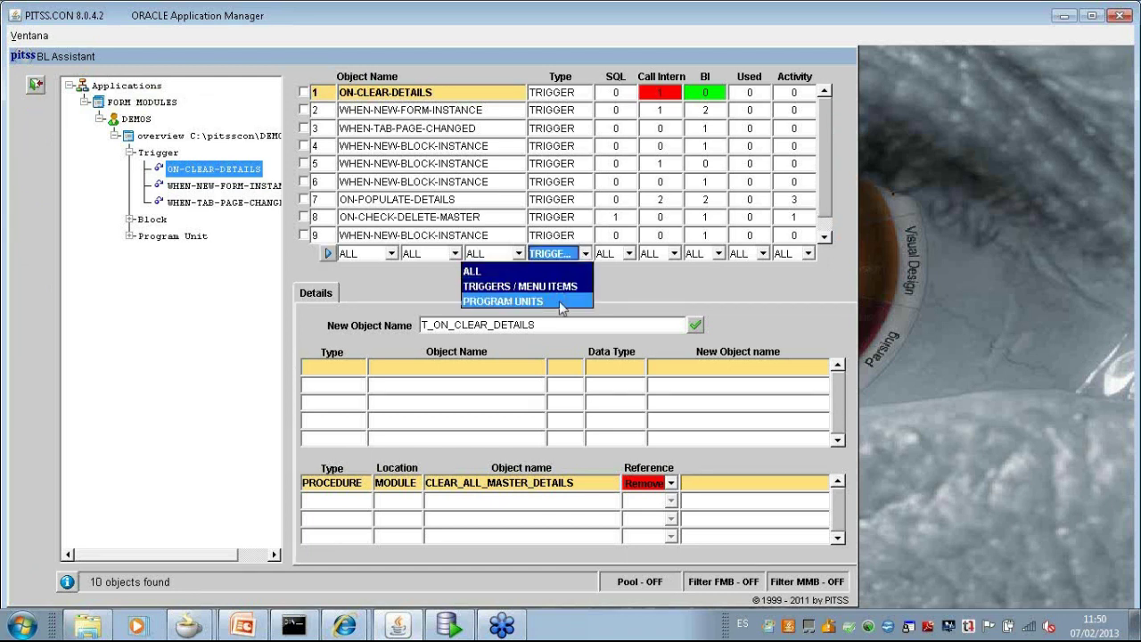
{"action": "left_click", "coordinate": [561, 304]}
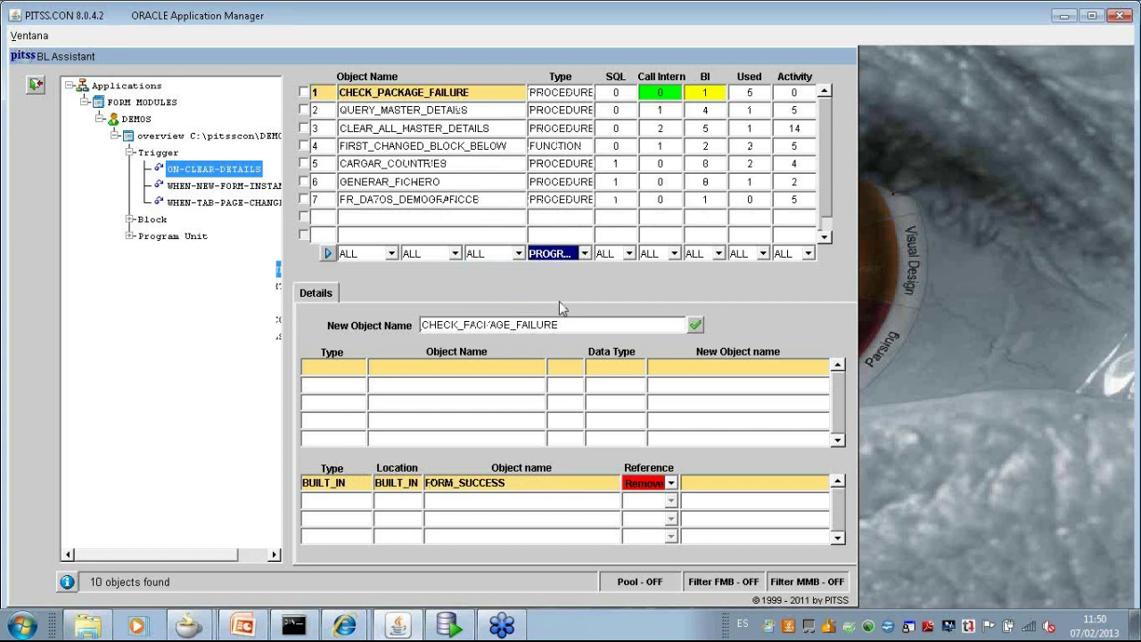
- Examine the dependencies of the overview form's program units, including CLEAR_ALL_MASTER_DETAILS and FIRST_CHANGED_BLOCK_BELOW, in the list and object tree
{"action": "left_click", "coordinate": [560, 163]}
{"action": "left_click", "coordinate": [563, 146]}
{"action": "left_click", "coordinate": [563, 129]}
{"action": "left_click", "coordinate": [564, 147]}
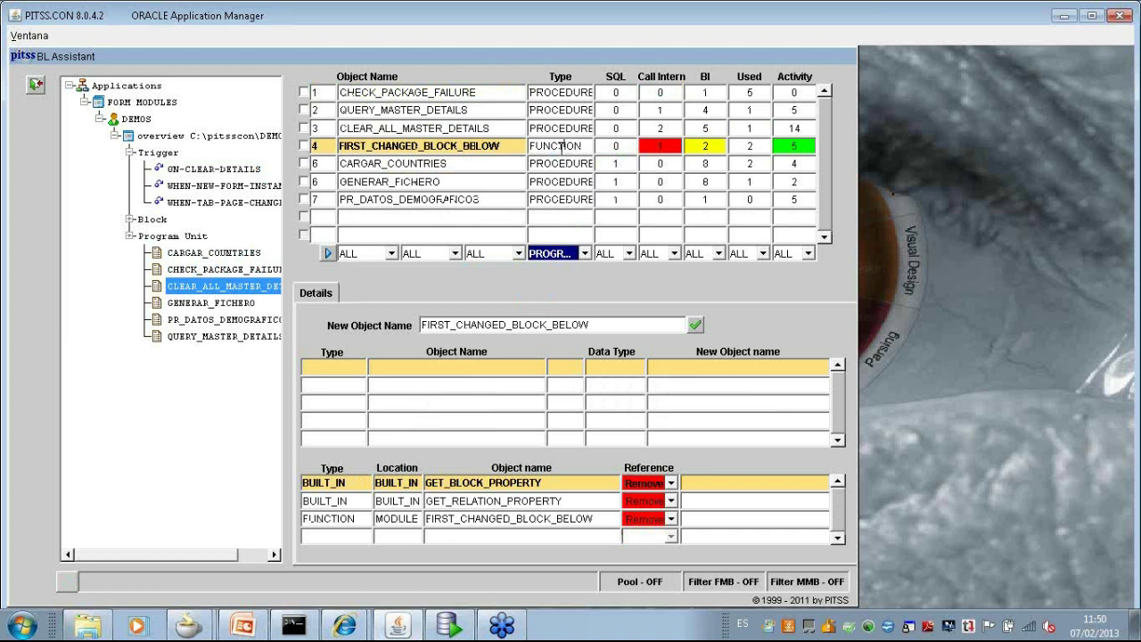
{"action": "left_click", "coordinate": [154, 138]}
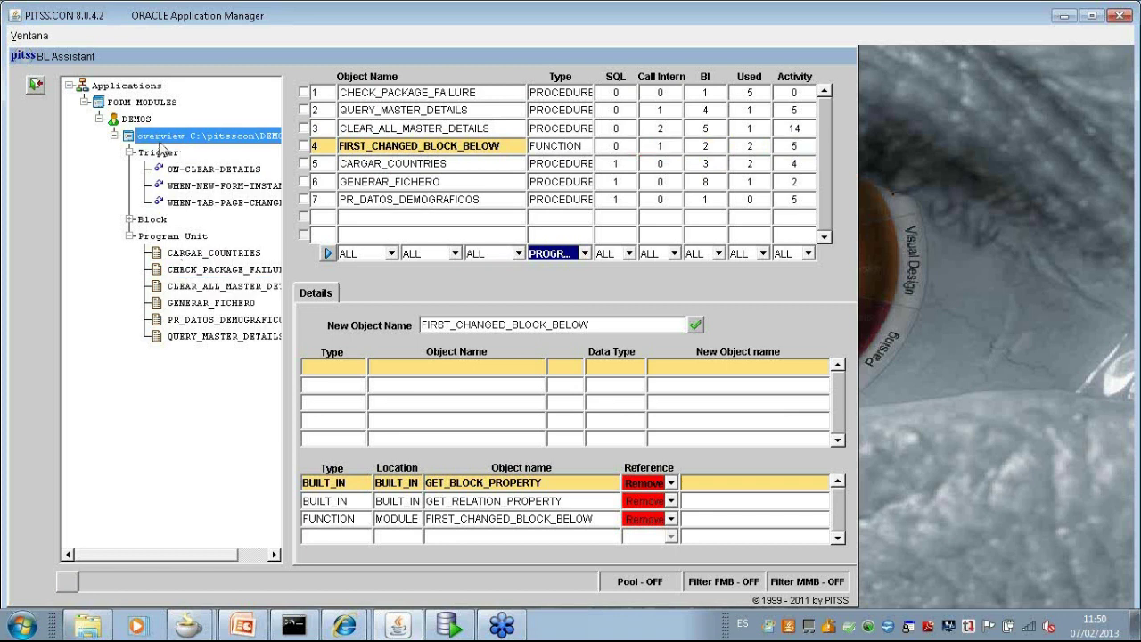
{"action": "left_click", "coordinate": [171, 239]}
{"action": "left_click", "coordinate": [185, 255]}
{"action": "left_click", "coordinate": [189, 272]}
{"action": "left_click", "coordinate": [173, 239]}
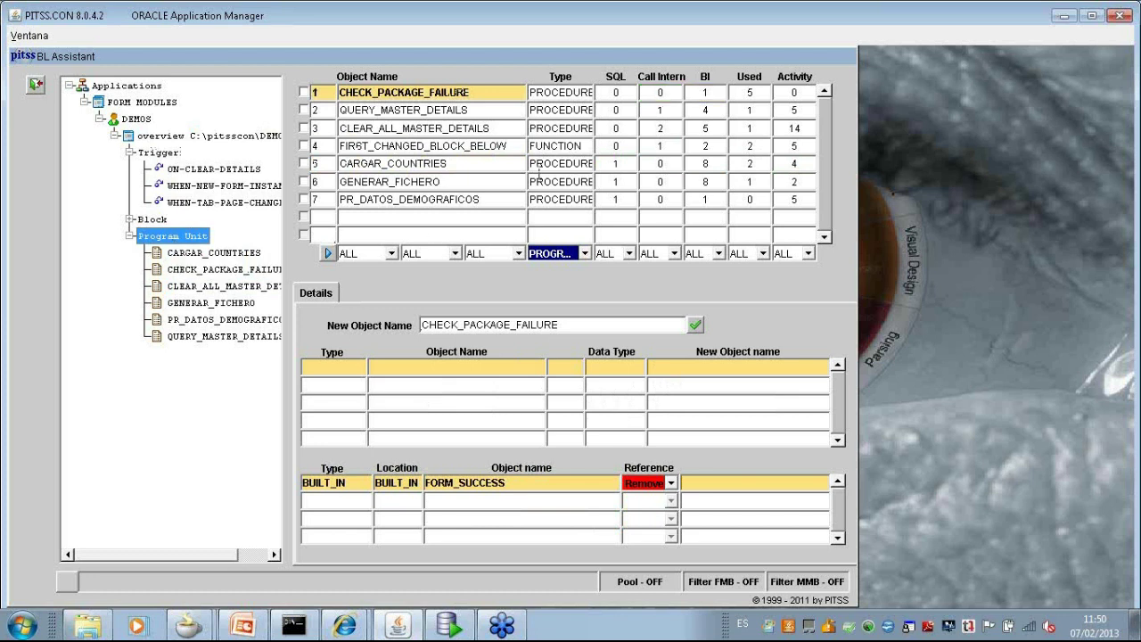
- Compare the items and built-ins used by PR_DATOS_DEMOGRAFICOS, GENERAR_FICHERO and CARGAR_COUNTRIES, and leave the overview form analysis
{"action": "left_click", "coordinate": [558, 202]}
{"action": "left_click", "coordinate": [561, 182]}
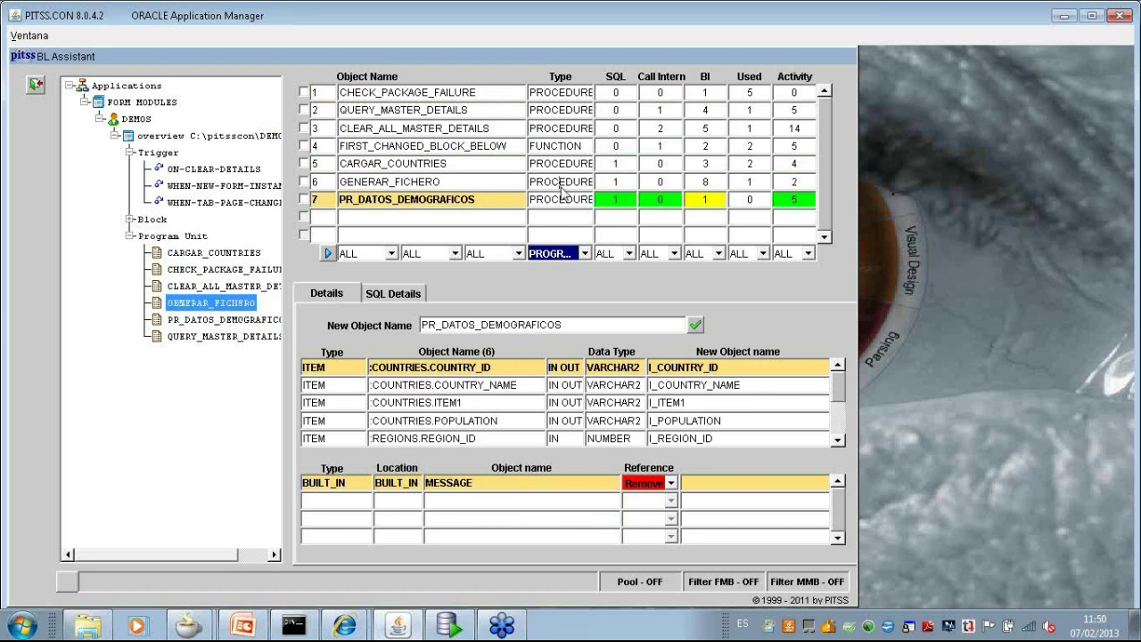
{"action": "left_click", "coordinate": [562, 200]}
{"action": "left_click", "coordinate": [559, 178]}
{"action": "left_click", "coordinate": [560, 168]}
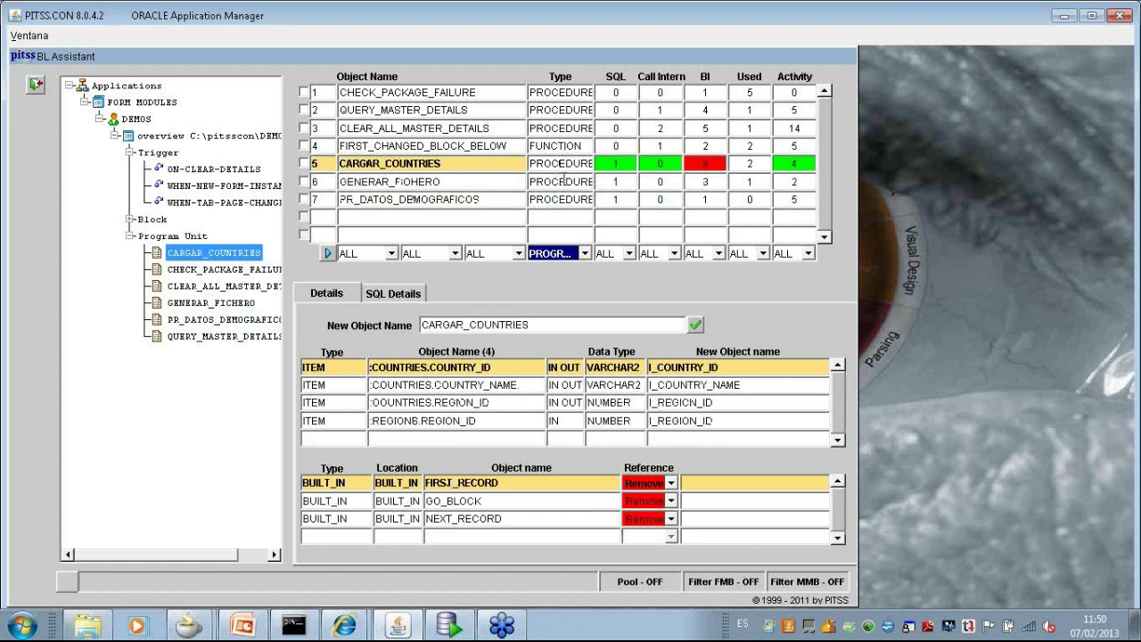
{"action": "left_click", "coordinate": [562, 183]}
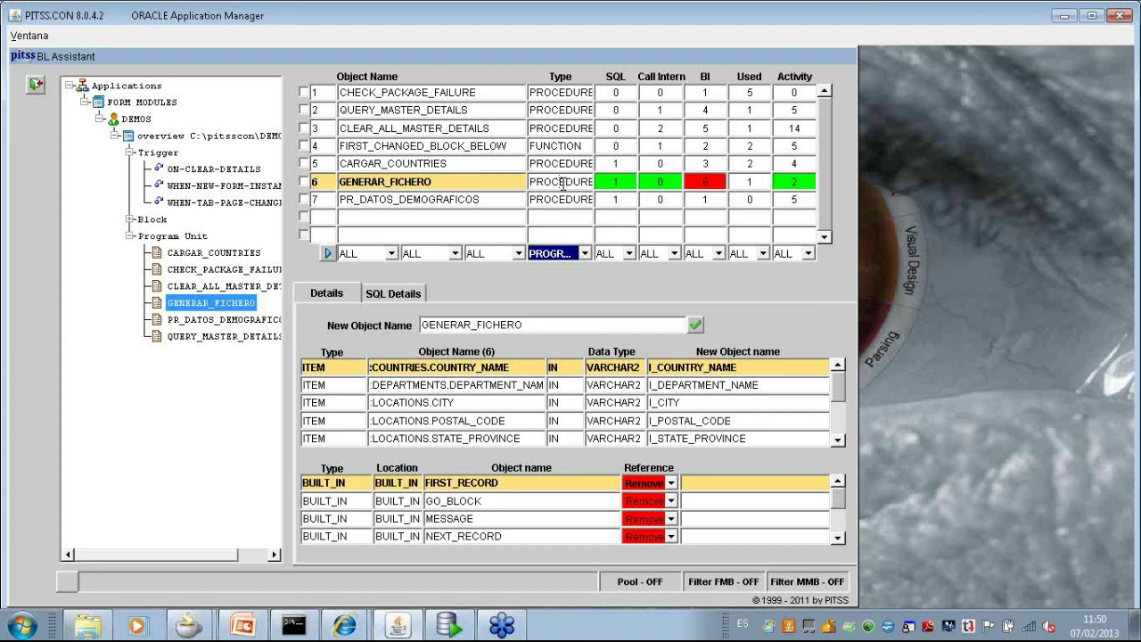
{"action": "left_click", "coordinate": [36, 87]}
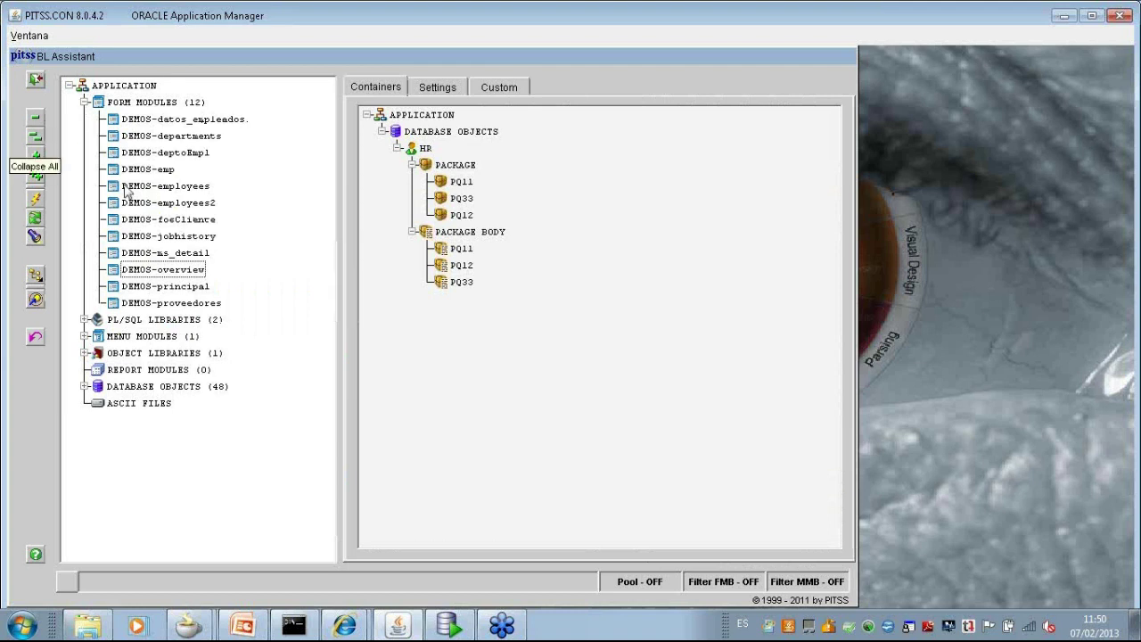
- Select DEMOS-departments and add a custom replacement entry with location BI for procedure MESSAGE, with minimum 1 and maximum 2 parameters
{"action": "left_click", "coordinate": [163, 138]}
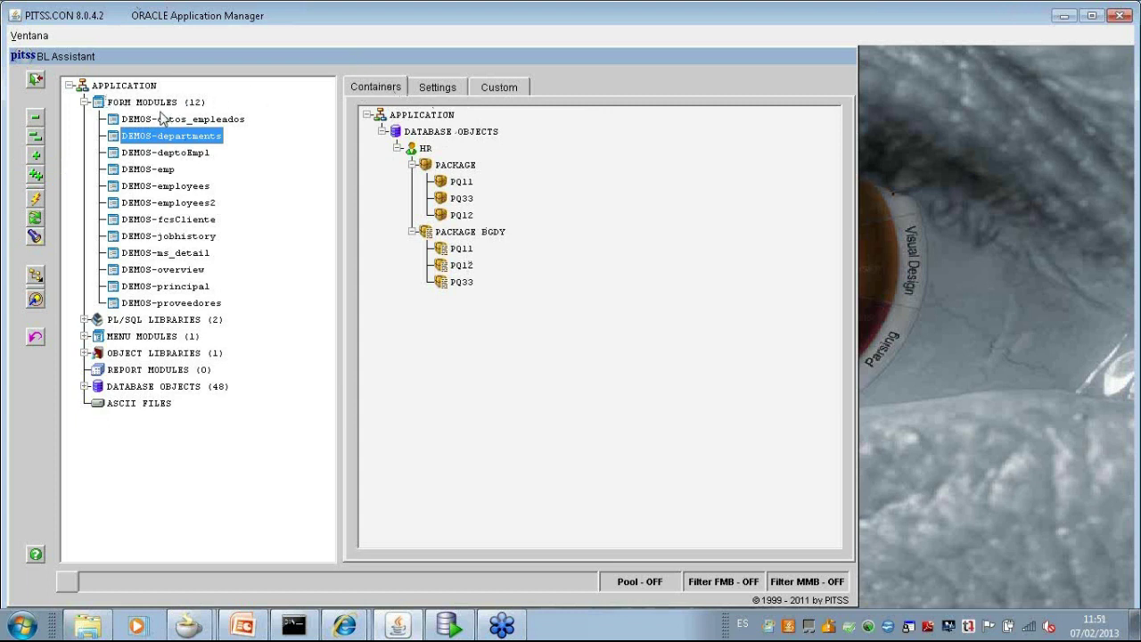
{"action": "left_click", "coordinate": [504, 89]}
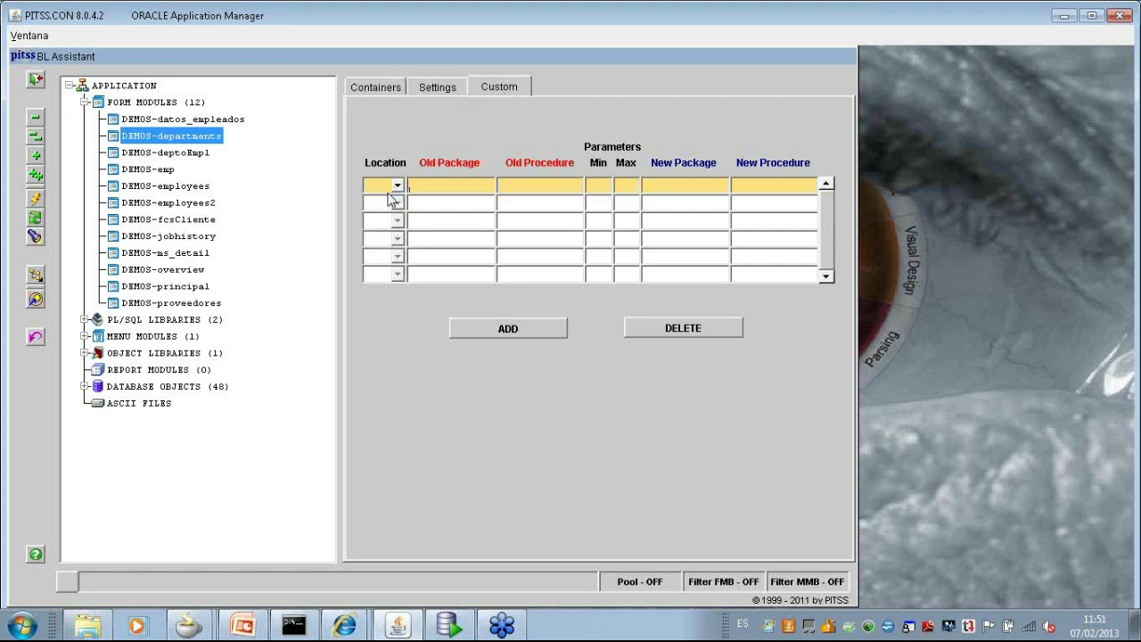
{"action": "left_click", "coordinate": [504, 335]}
{"action": "left_click", "coordinate": [526, 183]}
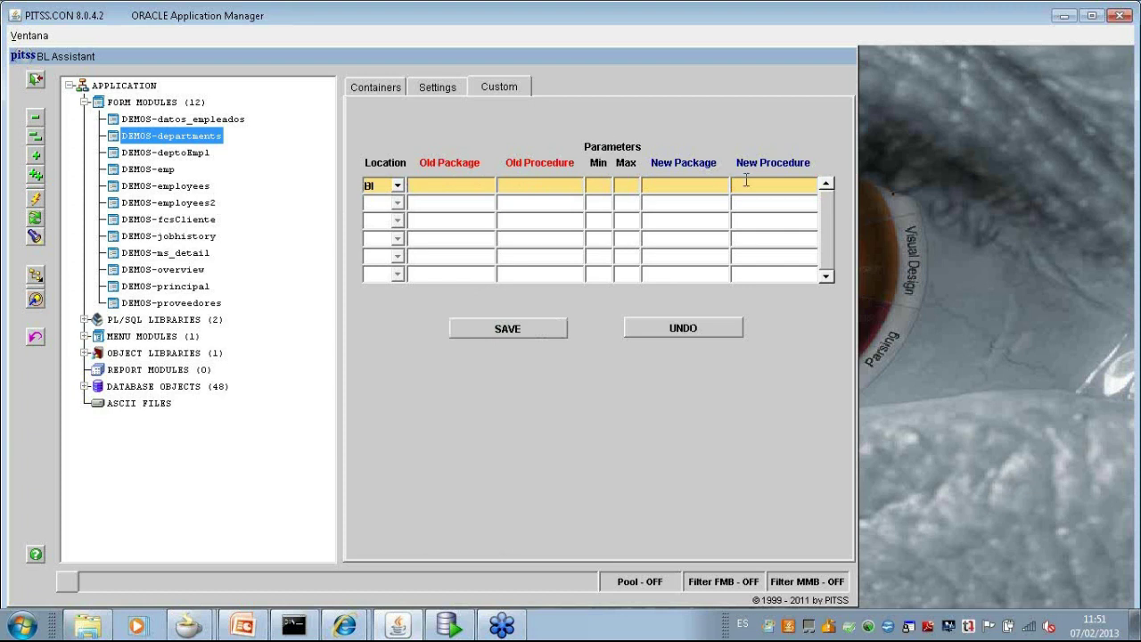
{"action": "type", "text": "MESSAGE"}
{"action": "key", "text": "Tab"}
{"action": "type", "text": "1"}
{"action": "key", "text": "Tab"}
{"action": "type", "text": "2"}
- Check the gestion_msg procedure declaration in package PAQ_TOOL in SQL Developer and return to PITSS.CON
{"action": "left_click", "coordinate": [450, 628]}
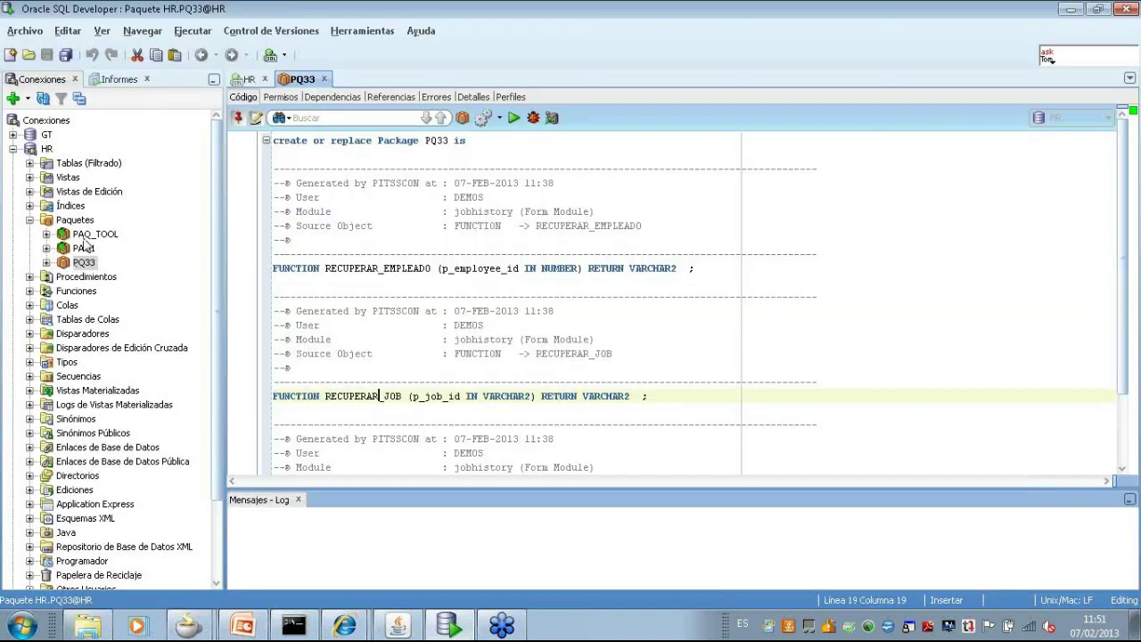
{"action": "left_click", "coordinate": [80, 234]}
{"action": "double_click", "coordinate": [80, 234]}
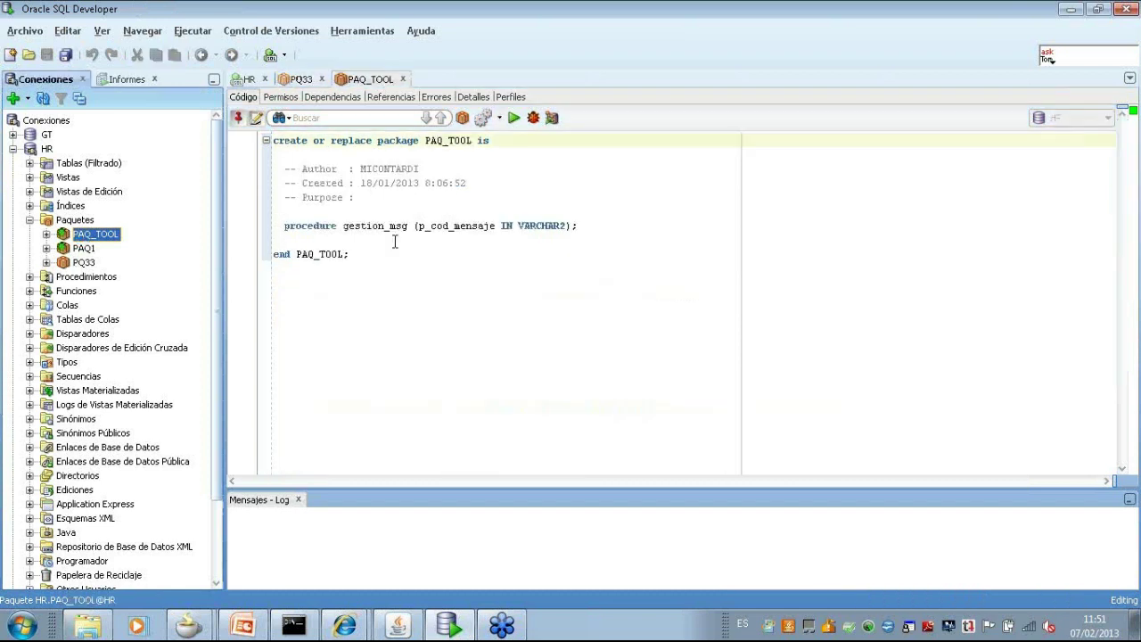
{"action": "double_click", "coordinate": [347, 225]}
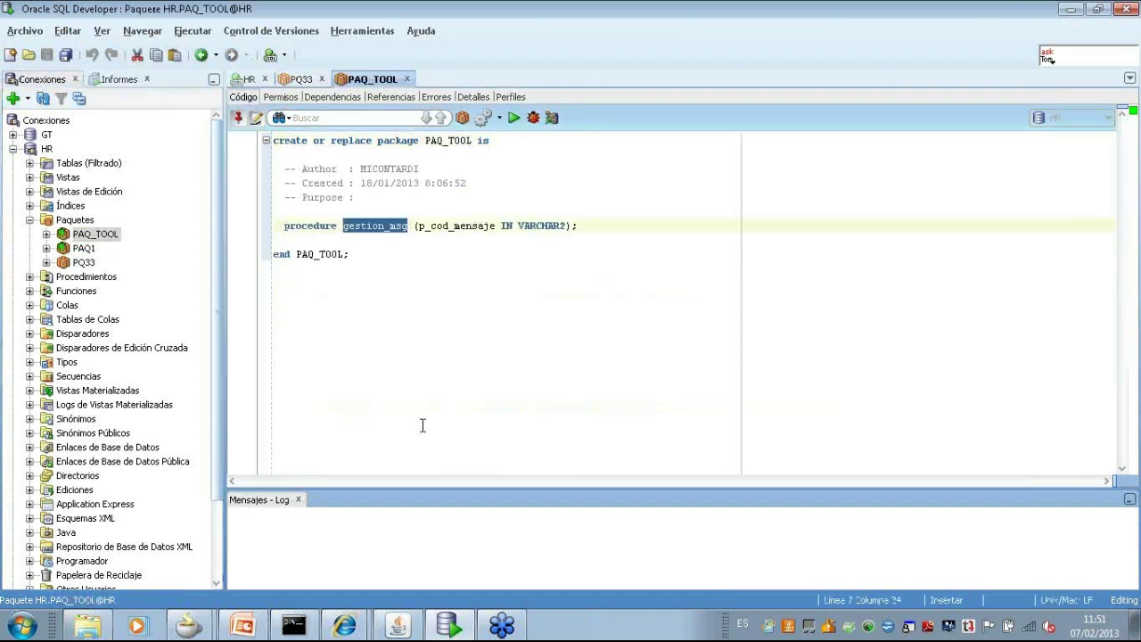
{"action": "left_click", "coordinate": [399, 627]}
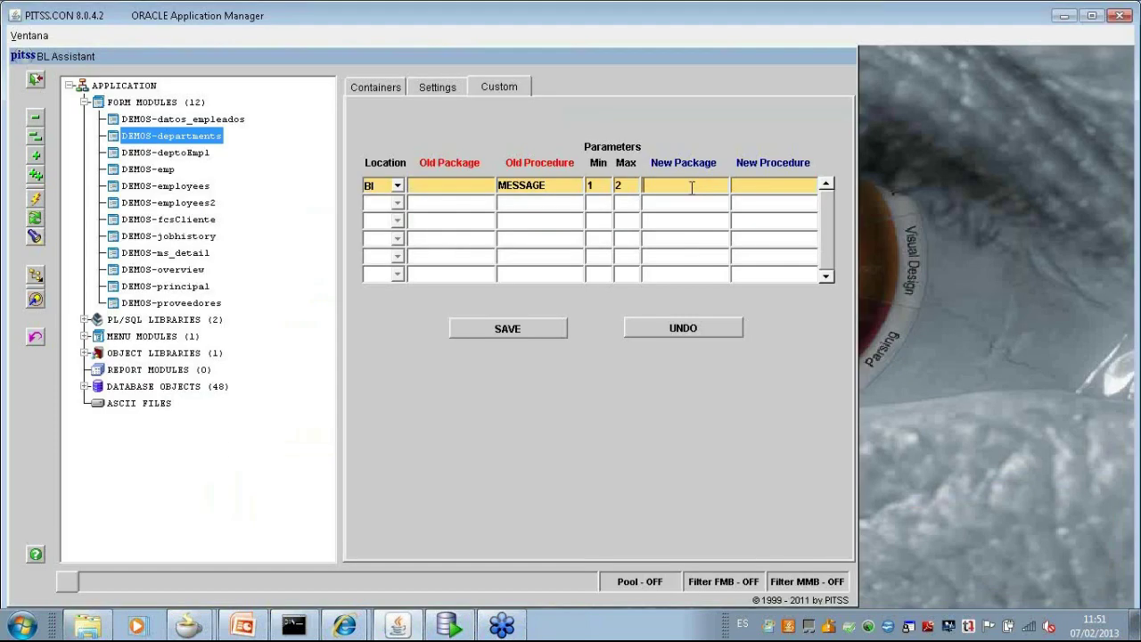
- Set the MESSAGE entry's new package to PAQ_TOOL and new procedure to GESTION.MSG, and save the entry
{"action": "type", "text": "PAQ_TOOL"}
{"action": "key", "text": "Tab"}
{"action": "type", "text": "GESTION_"}
{"action": "key", "text": "BackSpace"}
{"action": "type", "text": ".MSG"}
{"action": "left_click", "coordinate": [507, 328]}
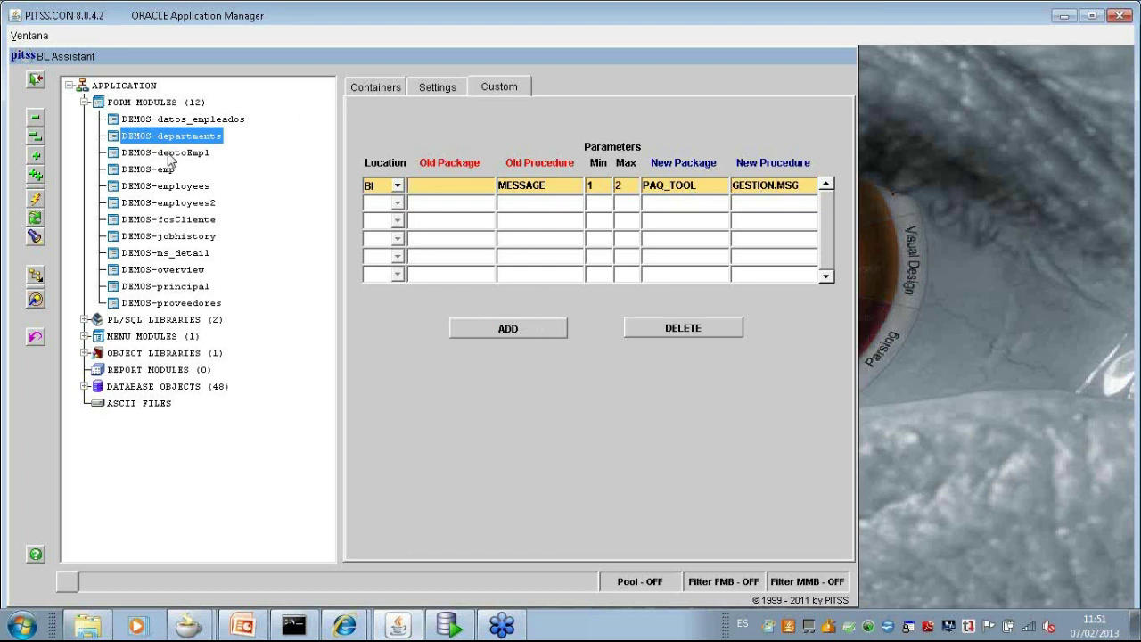
- View the code of program unit CALCULAR_GS_DEPTOS in the departments form, highlight its message call, and close the editor
{"action": "double_click", "coordinate": [125, 138]}
{"action": "double_click", "coordinate": [125, 336]}
{"action": "left_click", "coordinate": [144, 371]}
{"action": "right_click", "coordinate": [145, 377]}
{"action": "left_click", "coordinate": [182, 395]}
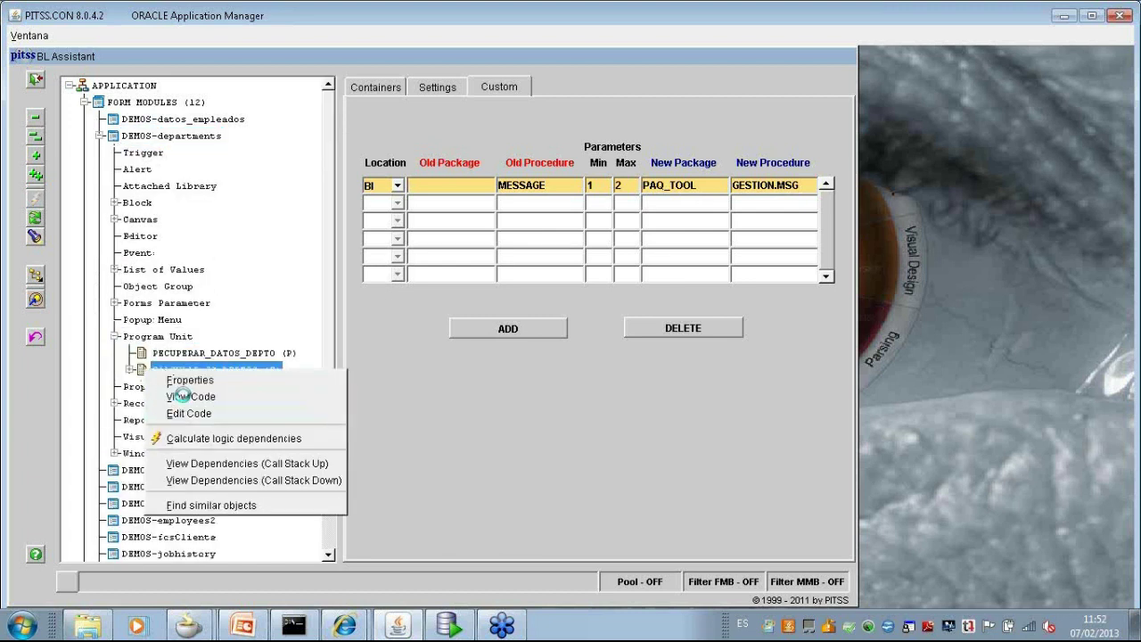
{"action": "scroll", "coordinate": [364, 495], "scroll_direction": "down", "scroll_amount": 10}
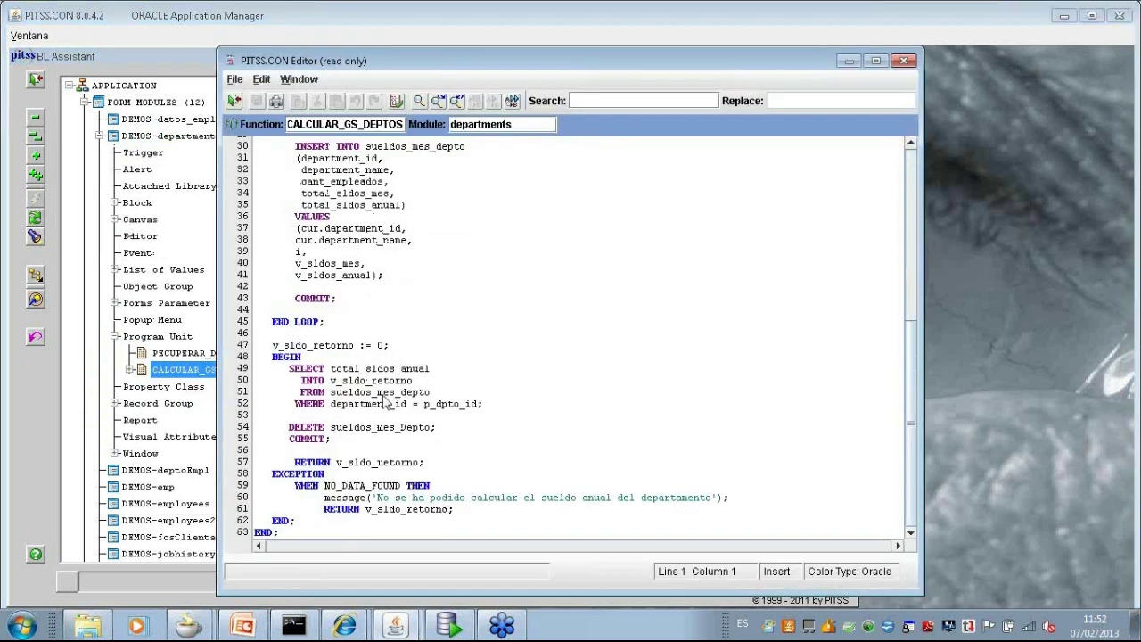
{"action": "left_click_drag", "start_coordinate": [372, 496], "coordinate": [426, 498]}
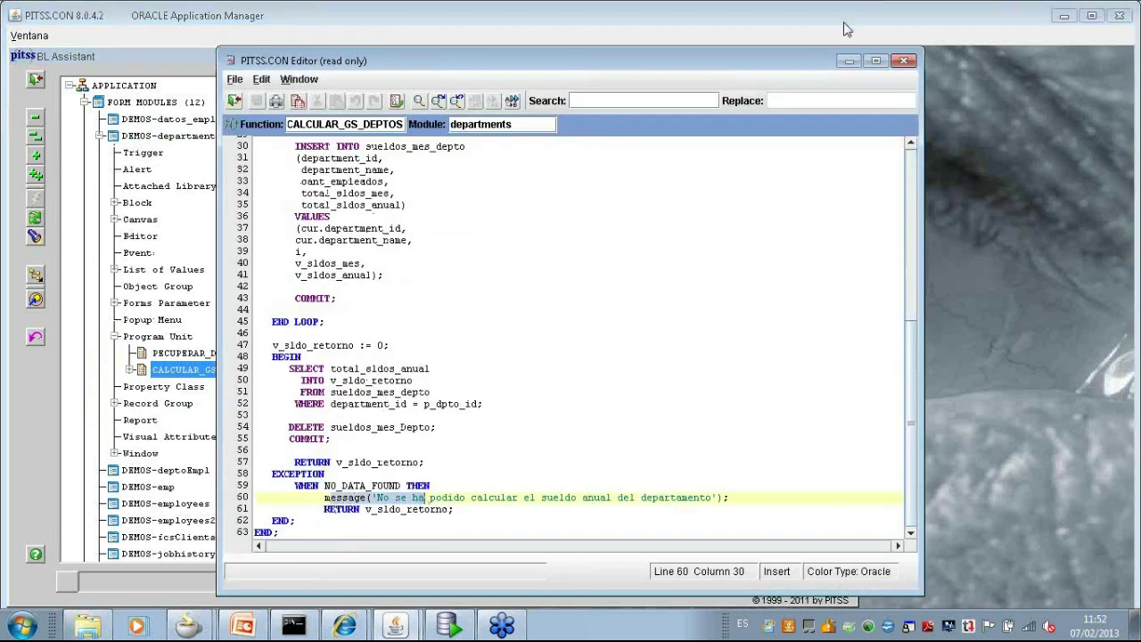
{"action": "left_click", "coordinate": [904, 61]}
- Analyze the departments form, filter its objects to program units, and select CALCULAR_GS_DEPTOS to inspect its built-in references
{"action": "right_click", "coordinate": [144, 135]}
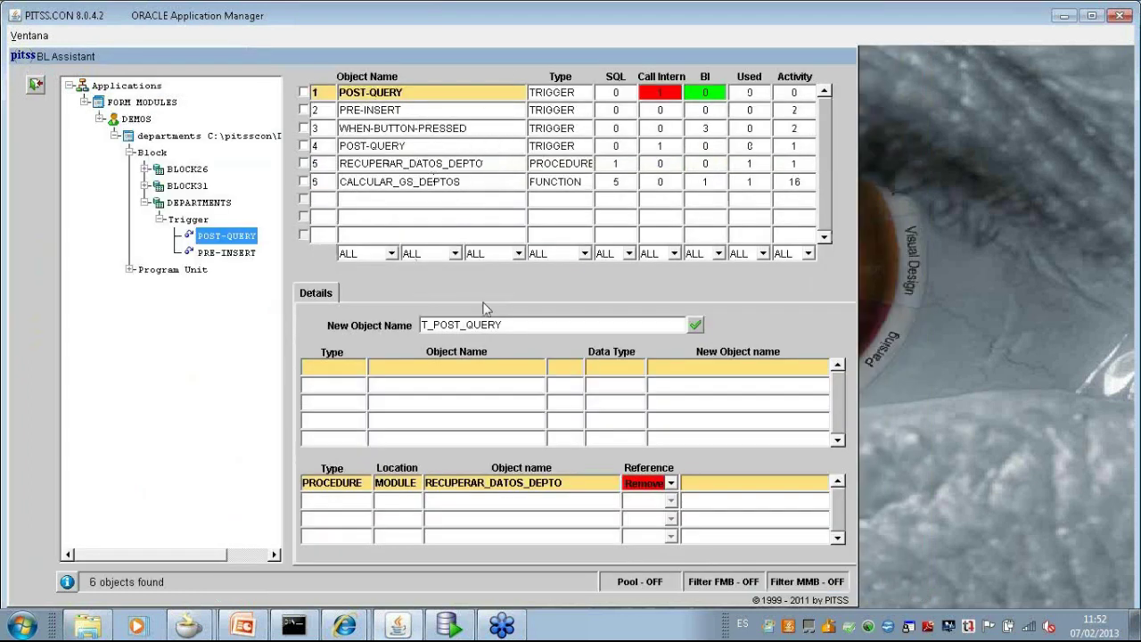
{"action": "left_click", "coordinate": [584, 253]}
{"action": "left_click", "coordinate": [555, 297]}
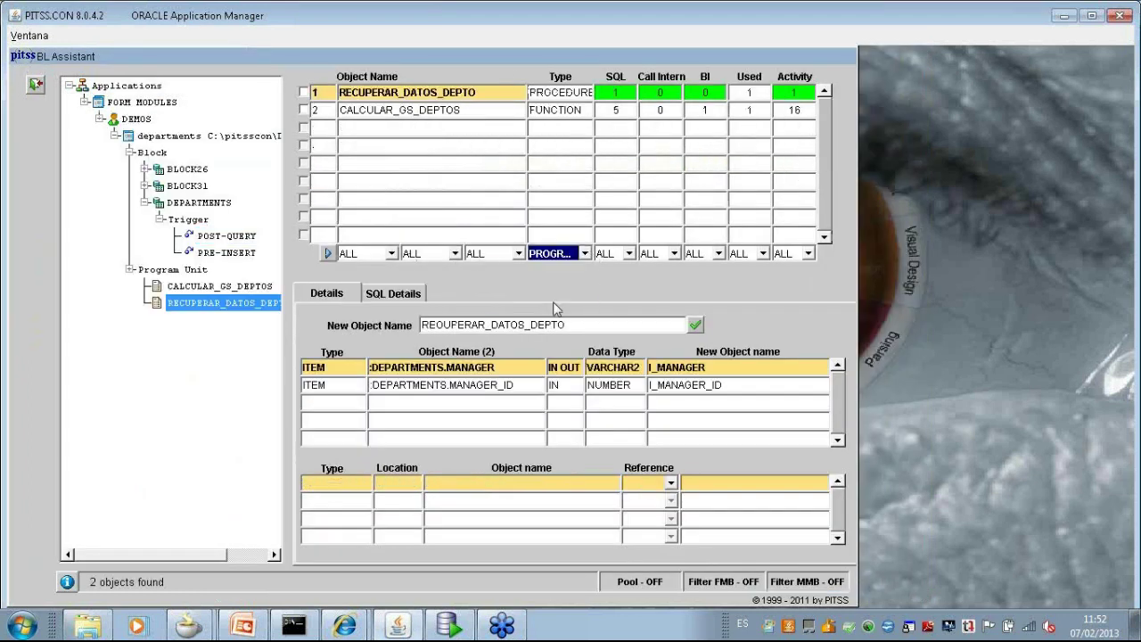
{"action": "left_click", "coordinate": [411, 110]}
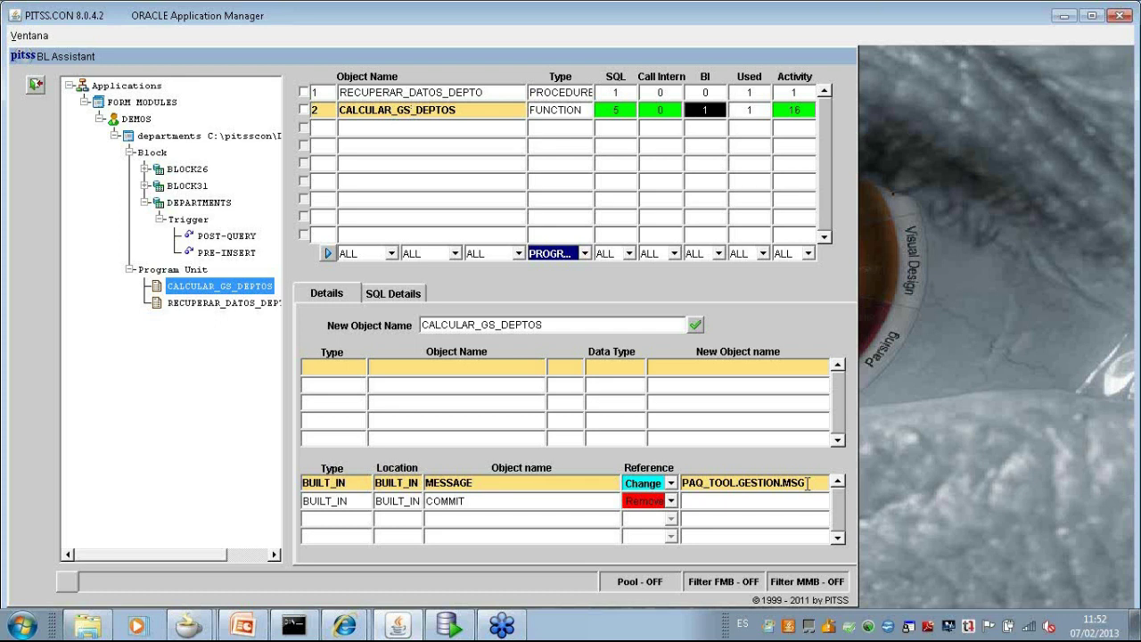
- Preview the transfer of CALCULAR_GS_DEPTOS to the database and compare the form code with the generated code in a maximized editor
{"action": "right_click", "coordinate": [415, 106]}
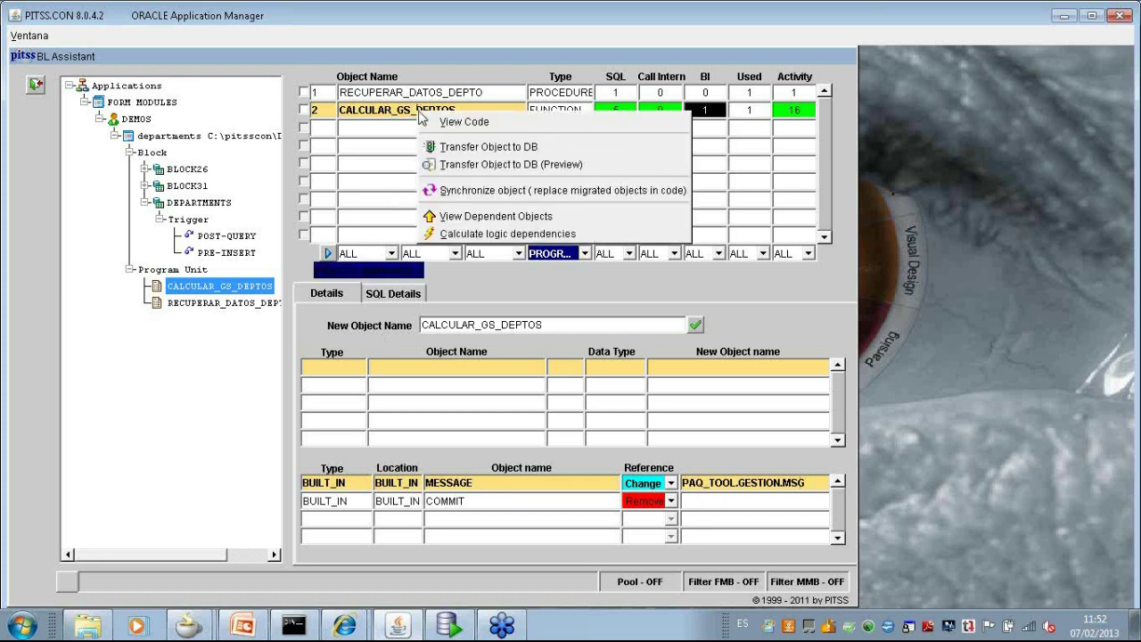
{"action": "left_click", "coordinate": [481, 164]}
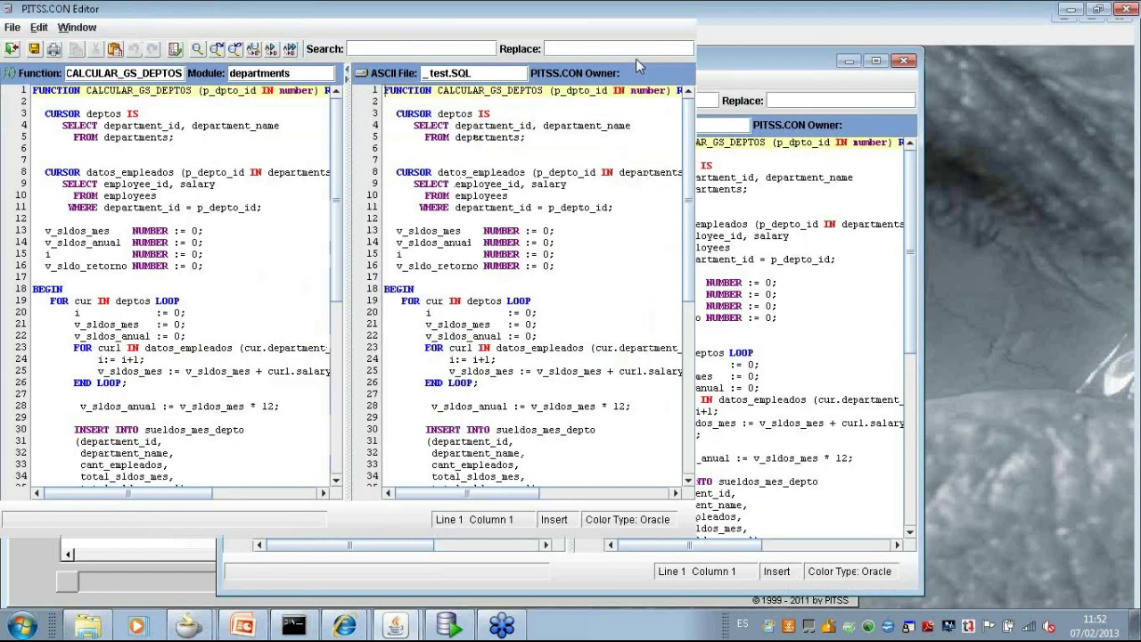
{"action": "double_click", "coordinate": [636, 59]}
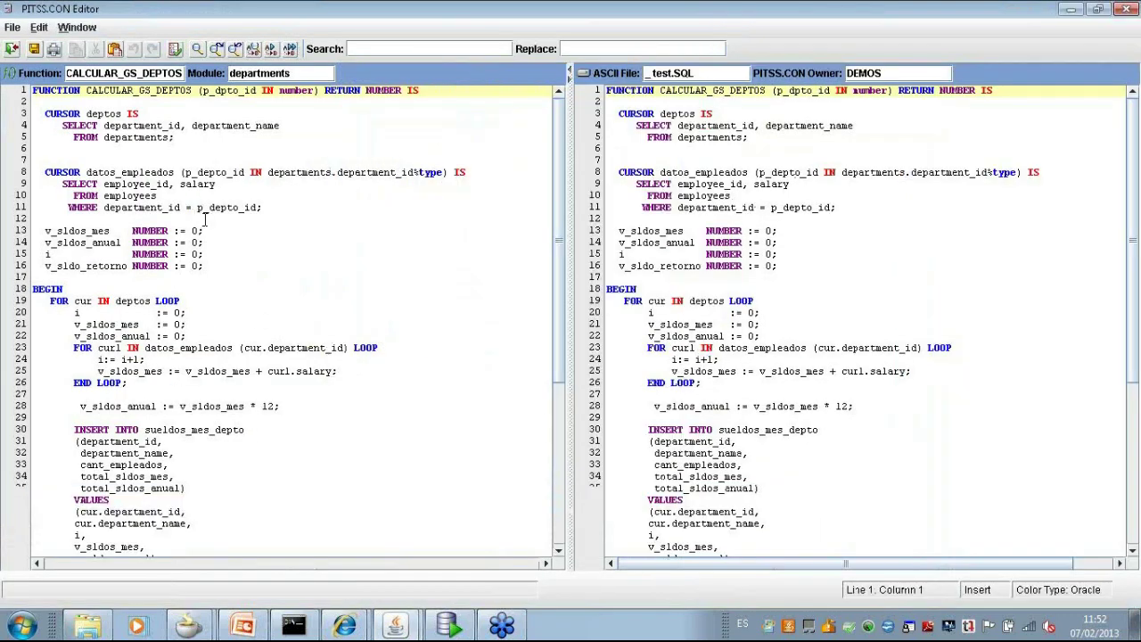
{"action": "scroll", "coordinate": [205, 218], "scroll_direction": "down", "scroll_amount": 8}
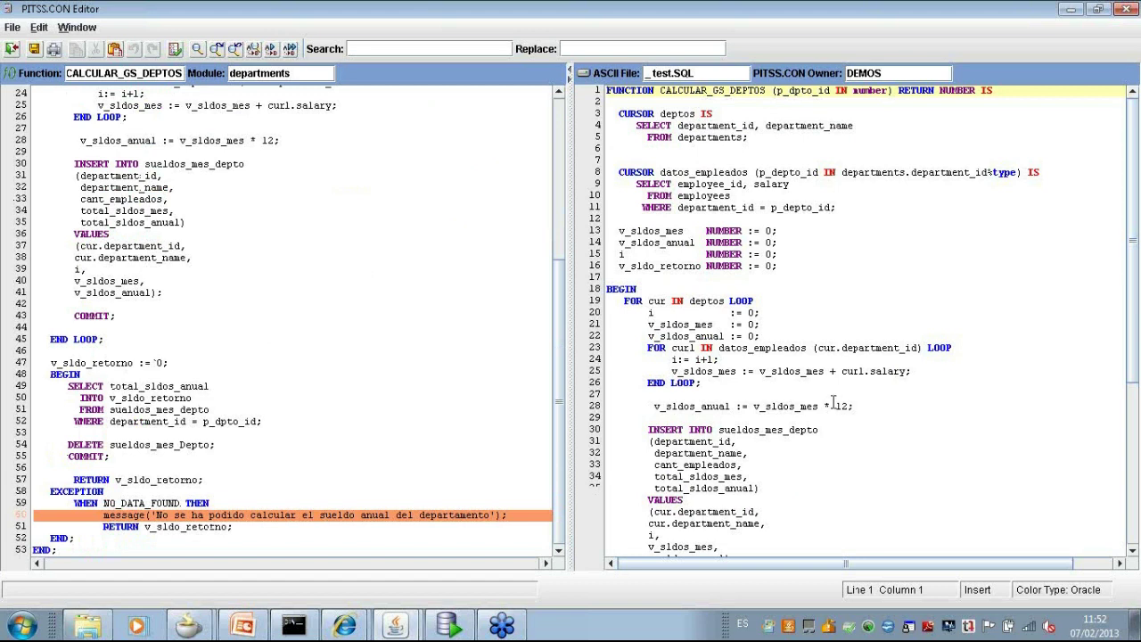
{"action": "scroll", "coordinate": [833, 403], "scroll_direction": "down", "scroll_amount": 3}
{"action": "scroll", "coordinate": [833, 403], "scroll_direction": "up", "scroll_amount": 3}
{"action": "scroll", "coordinate": [226, 201], "scroll_direction": "up", "scroll_amount": 6}
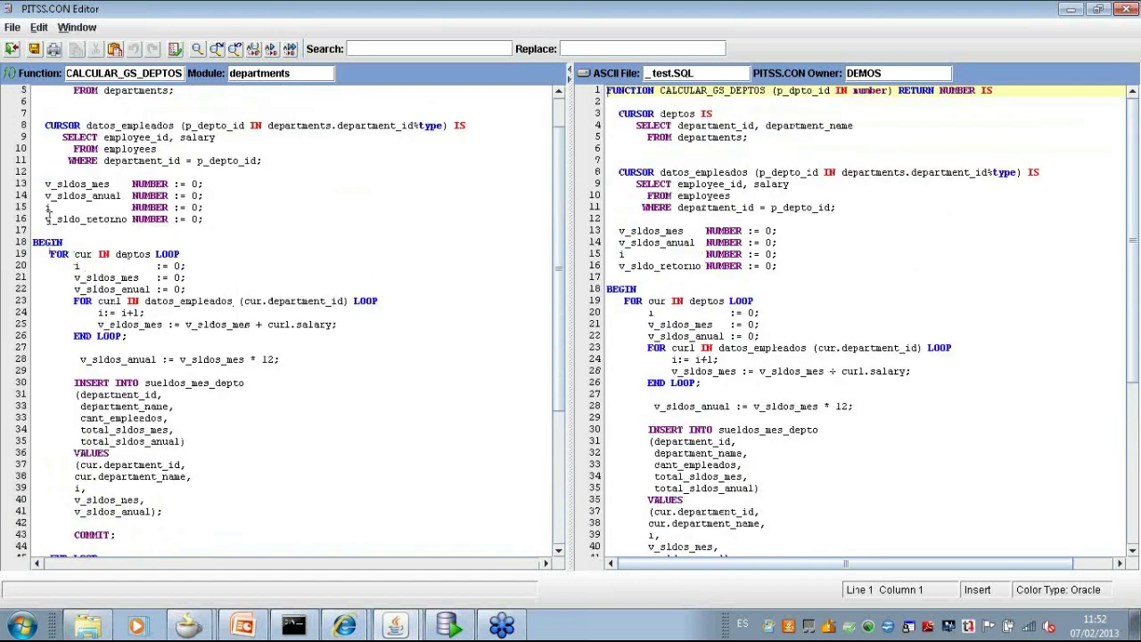
- Examine the original function's cursor loops, its INSERT INTO sueldos_mes_depto statement and the message call in the exception section
{"action": "left_click", "coordinate": [303, 172]}
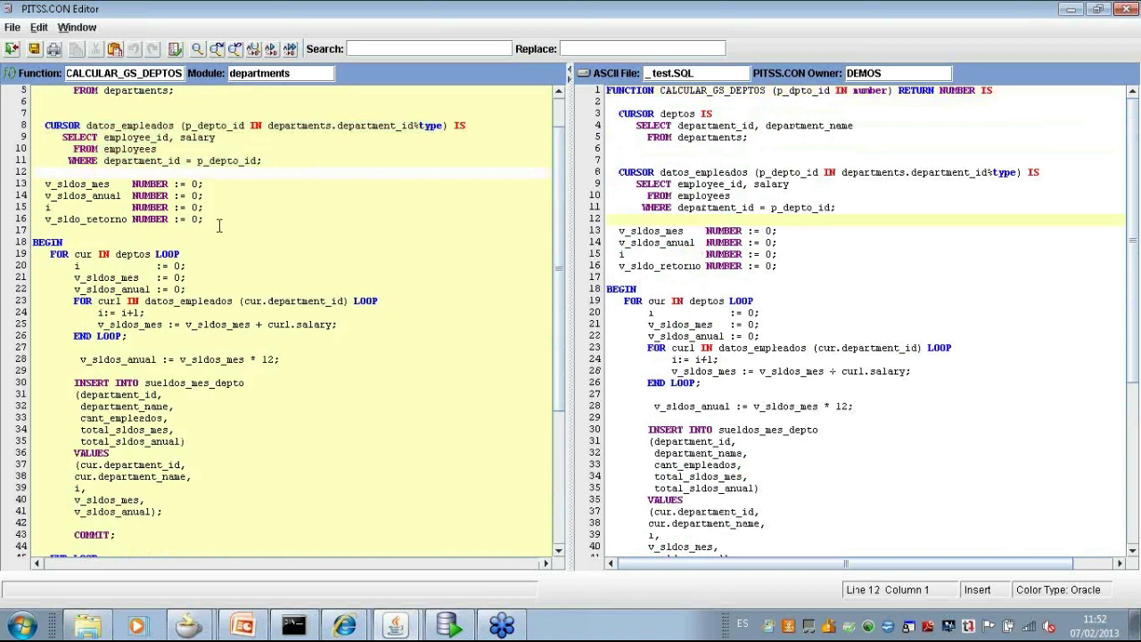
{"action": "left_click_drag", "start_coordinate": [33, 254], "coordinate": [264, 302]}
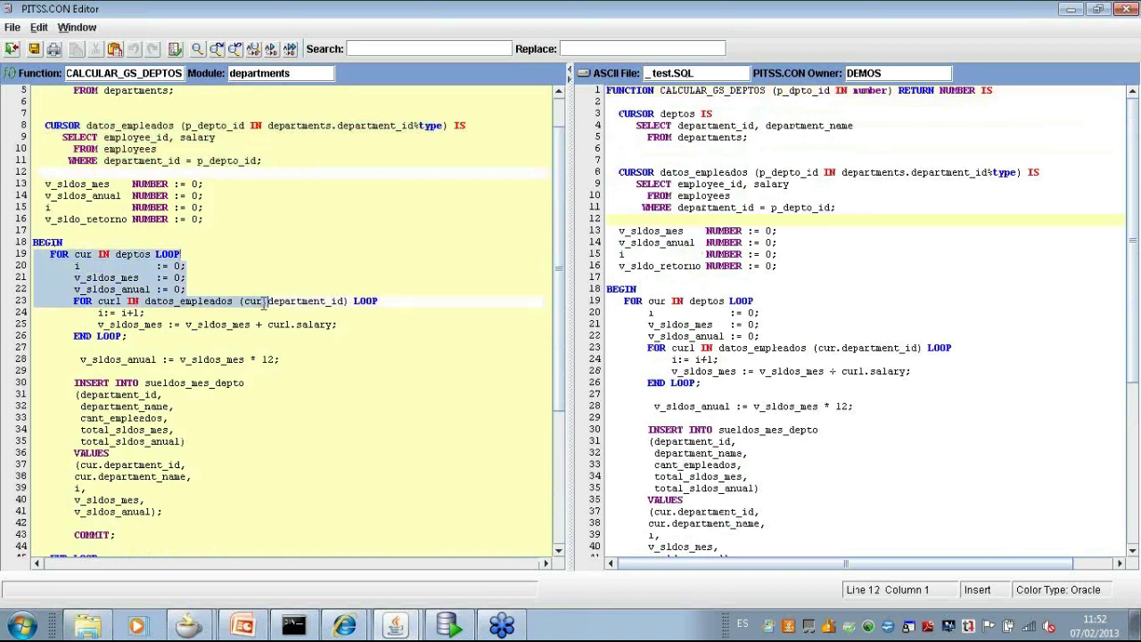
{"action": "left_click", "coordinate": [264, 301]}
{"action": "left_click_drag", "start_coordinate": [168, 324], "coordinate": [296, 326]}
{"action": "left_click", "coordinate": [129, 336]}
{"action": "left_click", "coordinate": [259, 383]}
{"action": "scroll", "coordinate": [272, 406], "scroll_direction": "down", "scroll_amount": 1}
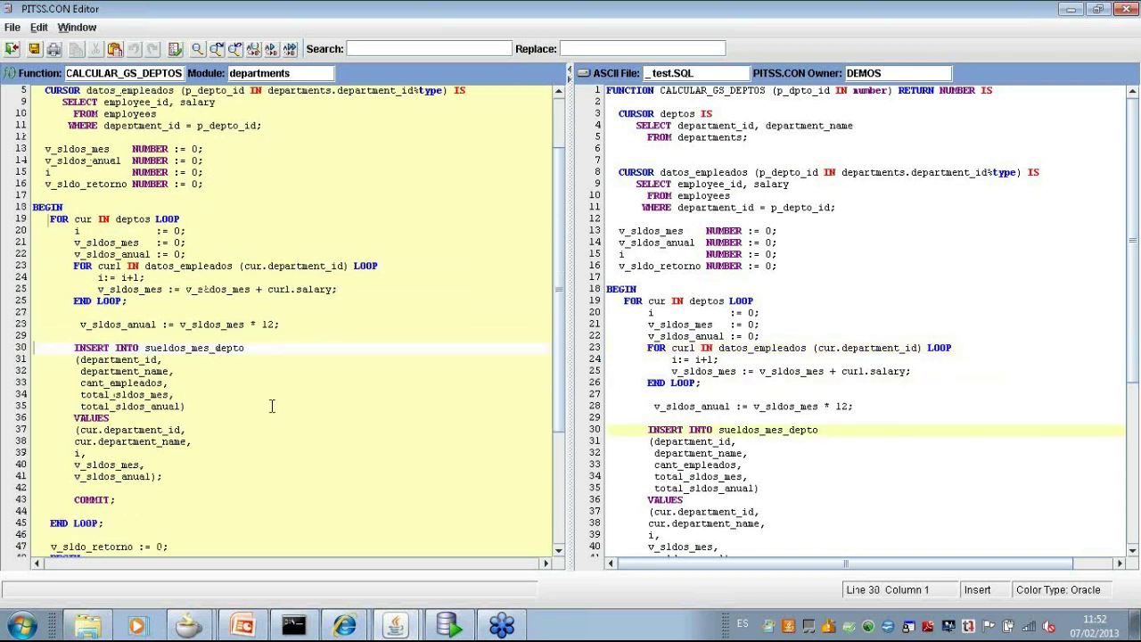
{"action": "scroll", "coordinate": [271, 407], "scroll_direction": "down", "scroll_amount": 5}
{"action": "left_click", "coordinate": [160, 356]}
{"action": "scroll", "coordinate": [218, 472], "scroll_direction": "down", "scroll_amount": 1}
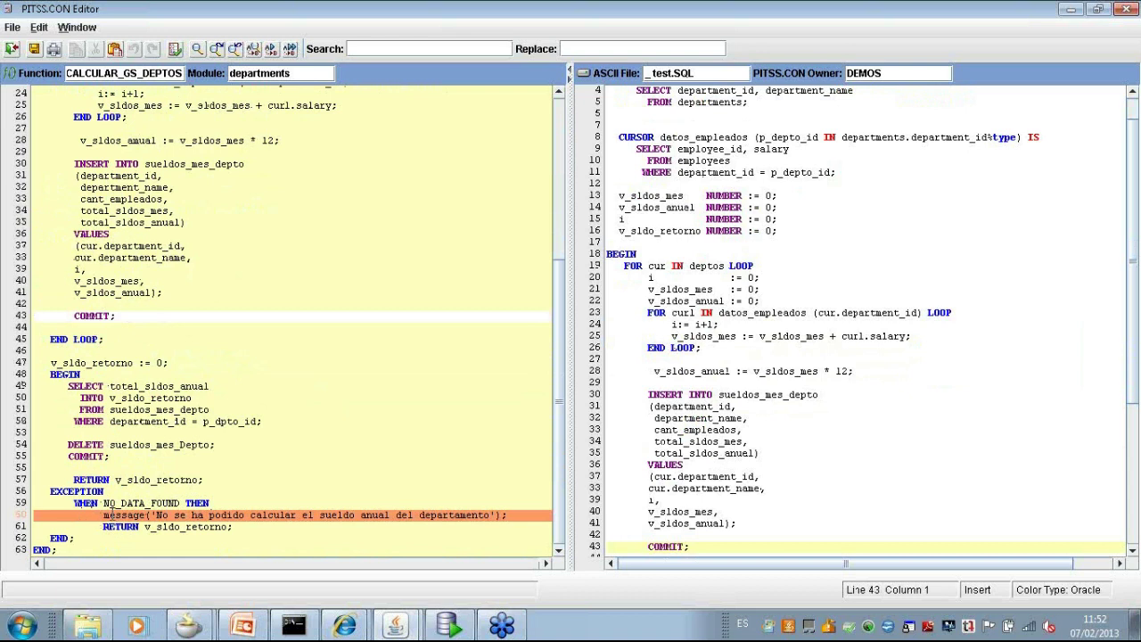
- Examine the PAQ_TOOL.GESTION.MSG call that replaces message in the generated code, and close the preview editor
{"action": "left_click", "coordinate": [862, 352]}
{"action": "scroll", "coordinate": [861, 351], "scroll_direction": "up", "scroll_amount": 1}
{"action": "scroll", "coordinate": [840, 318], "scroll_direction": "down", "scroll_amount": 7}
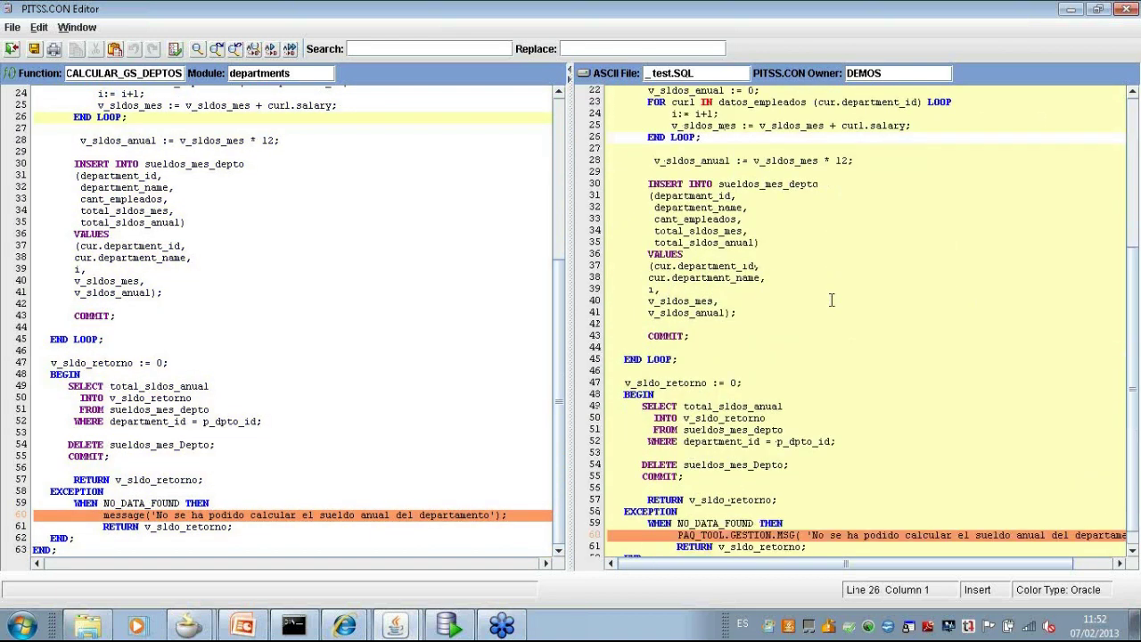
{"action": "scroll", "coordinate": [831, 300], "scroll_direction": "down", "scroll_amount": 1}
{"action": "left_click", "coordinate": [675, 521]}
{"action": "left_click_drag", "start_coordinate": [675, 515], "coordinate": [1065, 514]}
{"action": "left_click", "coordinate": [13, 50]}
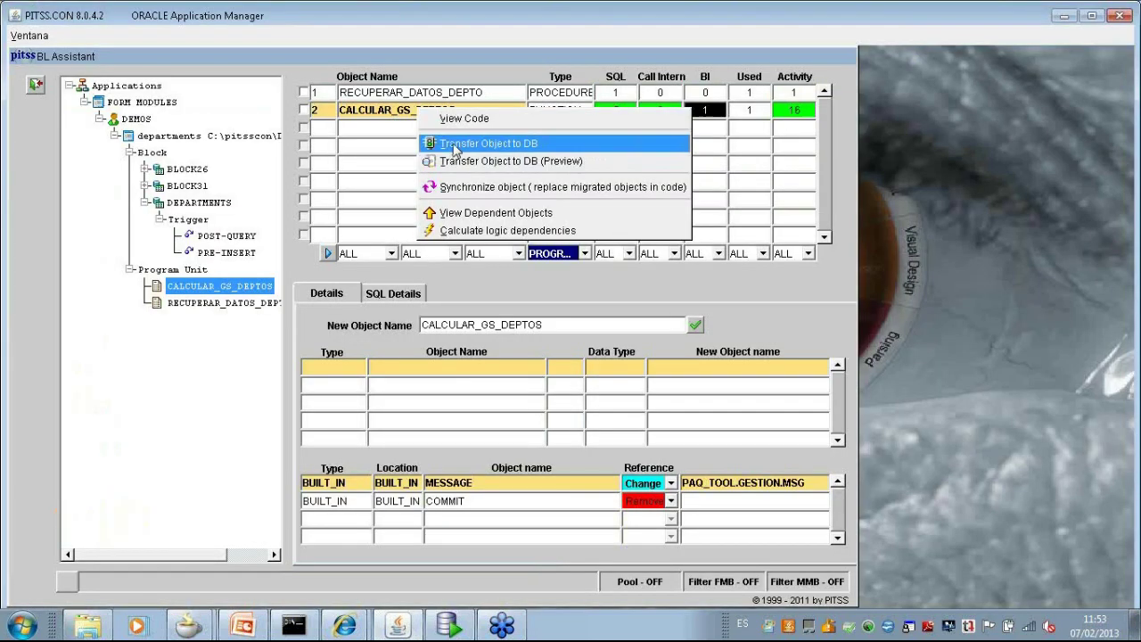
- Transfer the function CALCULAR_GS_DEPTOS to the database in a new container named PQ34
{"action": "left_click", "coordinate": [497, 144]}
{"action": "left_click", "coordinate": [324, 312]}
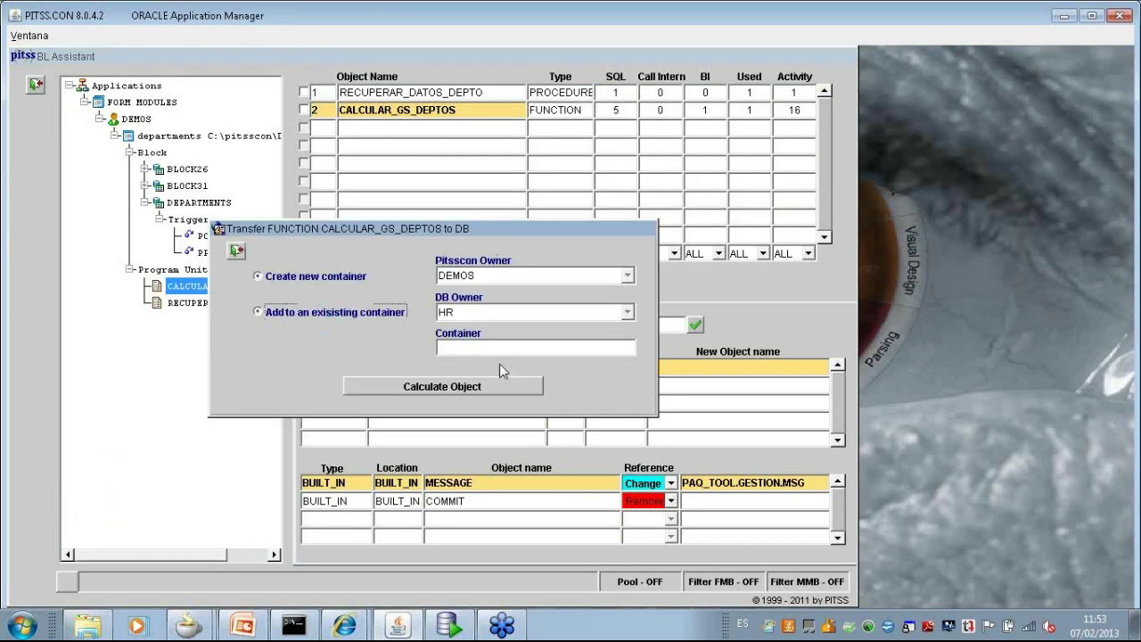
{"action": "left_click", "coordinate": [535, 347]}
{"action": "left_click", "coordinate": [310, 272]}
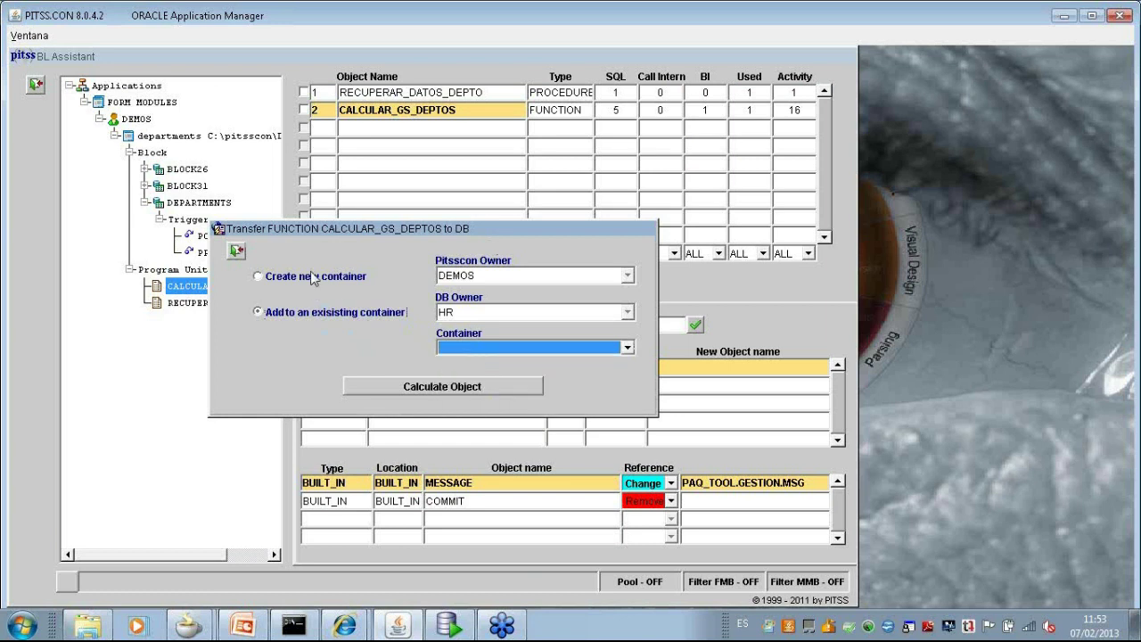
{"action": "left_click", "coordinate": [369, 314]}
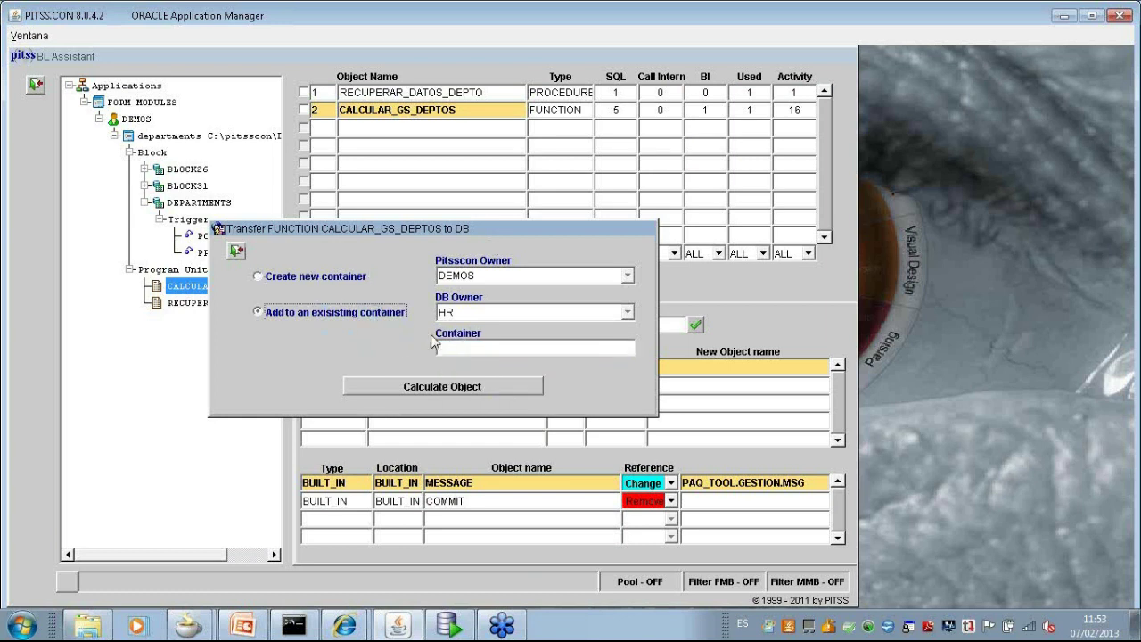
{"action": "left_click", "coordinate": [474, 349]}
{"action": "left_click", "coordinate": [259, 275]}
{"action": "left_click", "coordinate": [517, 347]}
{"action": "type", "text": "PQ34"}
{"action": "left_click", "coordinate": [512, 391]}
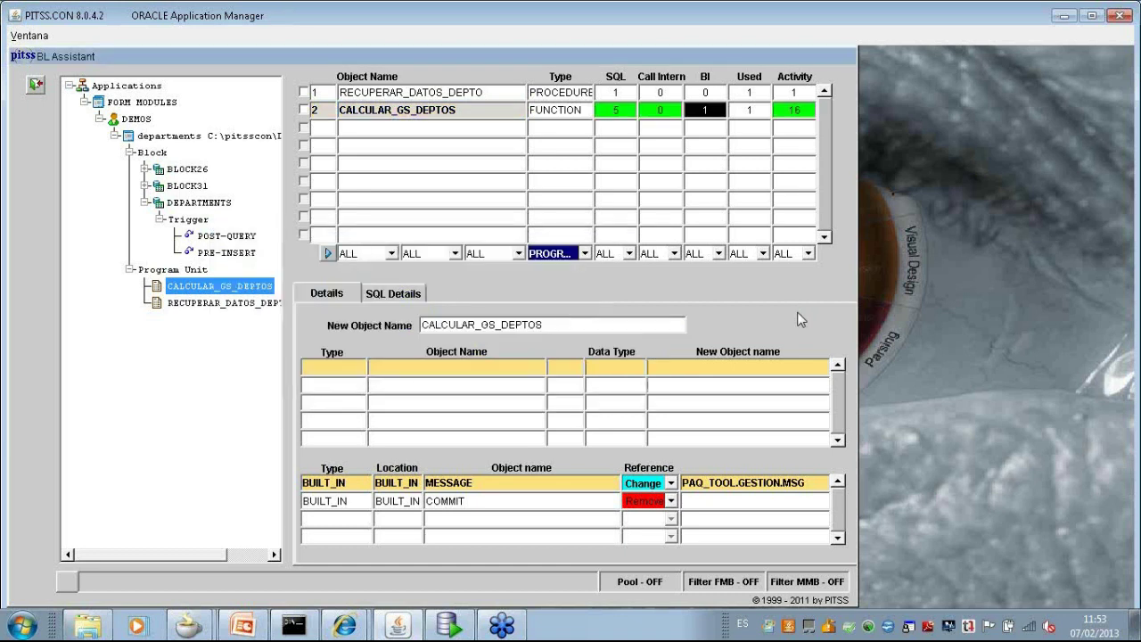
- View the migrated code of CALCULAR_GS_DEPTOS in package body PQ34 and highlight its PAQ_TOOL.GESTION.MSG call
{"action": "right_click", "coordinate": [378, 110]}
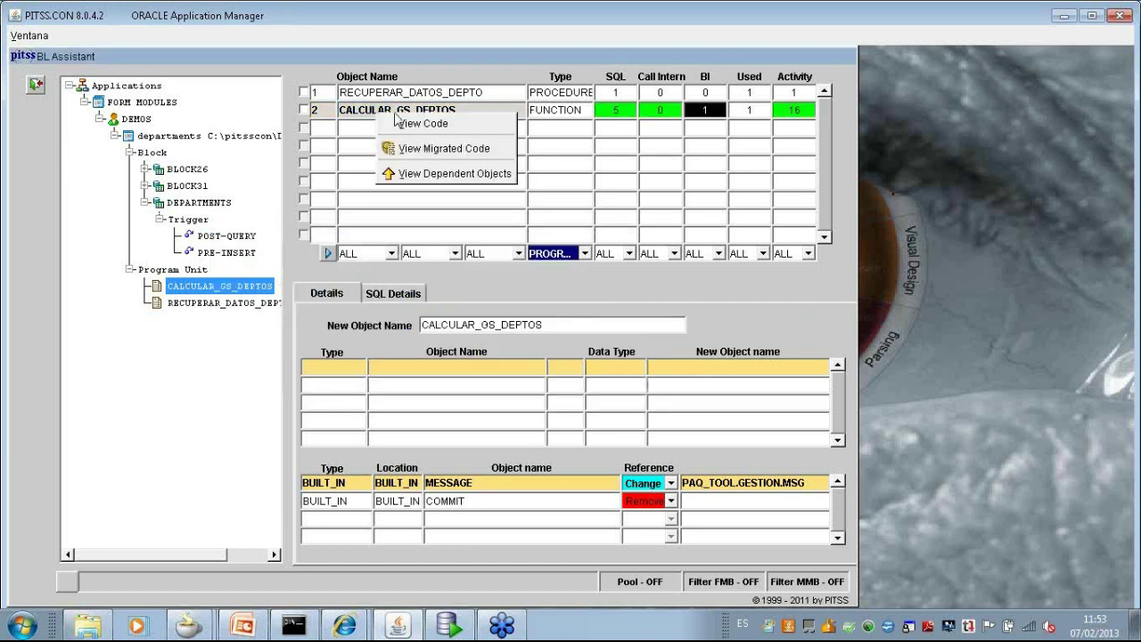
{"action": "left_click", "coordinate": [405, 149]}
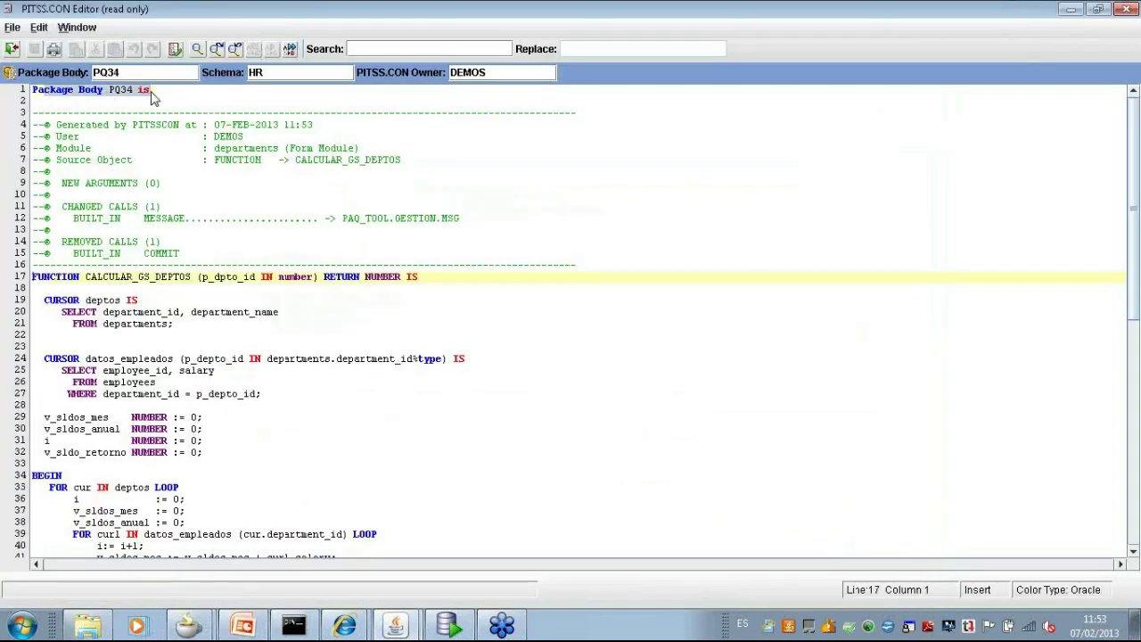
{"action": "left_click", "coordinate": [151, 93]}
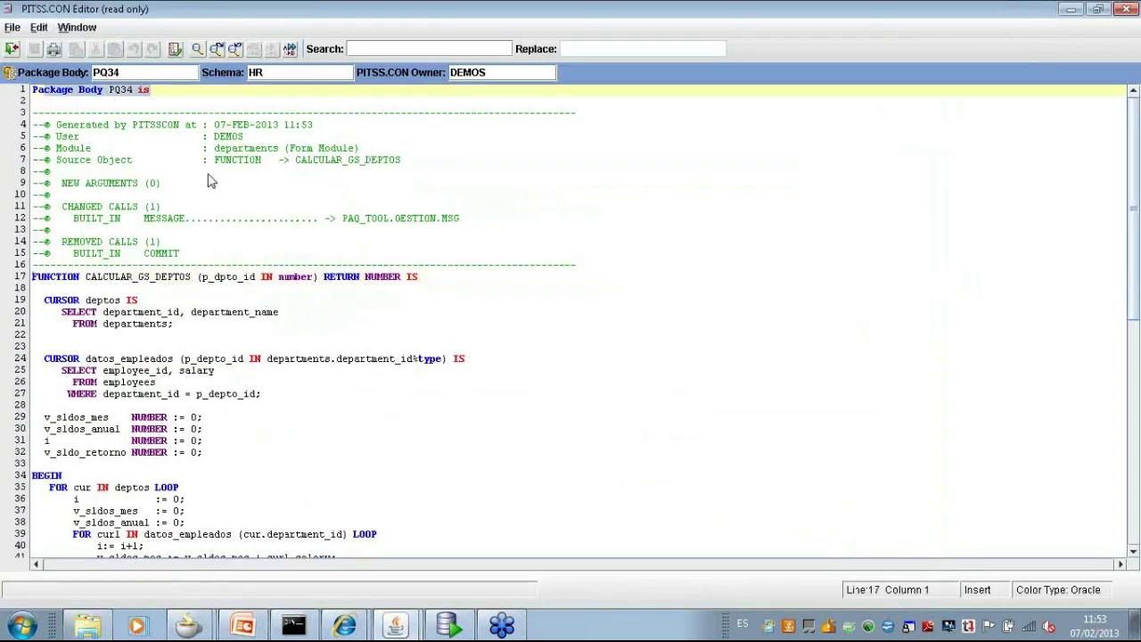
{"action": "scroll", "coordinate": [163, 278], "scroll_direction": "down", "scroll_amount": 3}
{"action": "scroll", "coordinate": [163, 278], "scroll_direction": "down", "scroll_amount": 10}
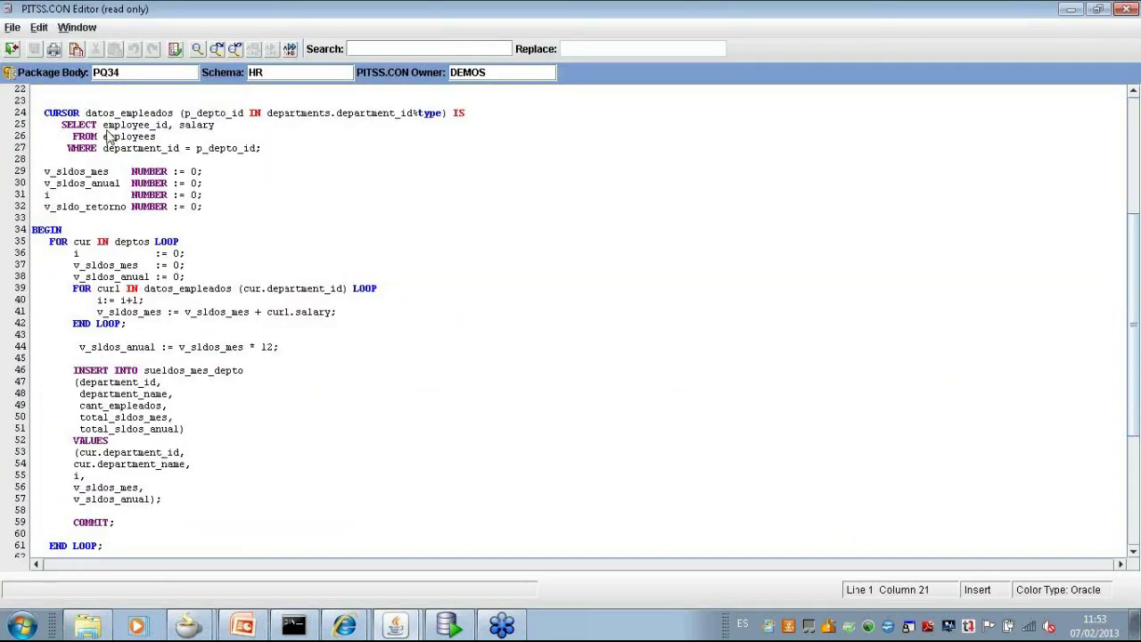
{"action": "left_click_drag", "start_coordinate": [105, 501], "coordinate": [734, 494]}
{"action": "left_click", "coordinate": [92, 496]}
{"action": "left_click_drag", "start_coordinate": [92, 497], "coordinate": [739, 494]}
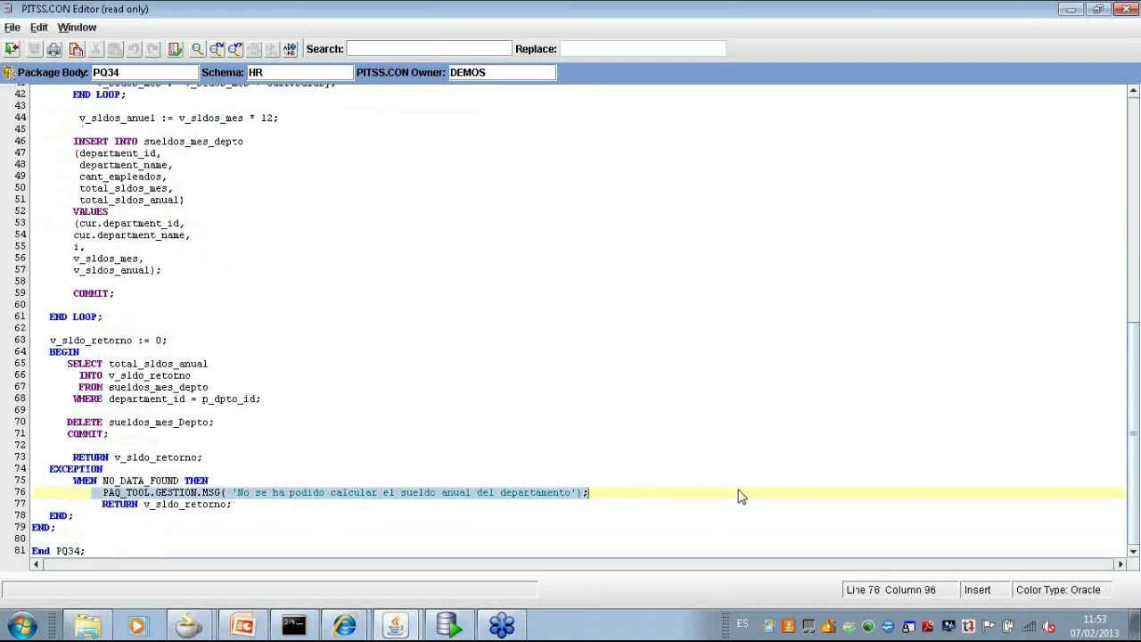
- Switch to SQL Developer to check the PAQ_TOOL package, and return to the PITSS.CON main window
{"action": "left_click", "coordinate": [465, 628]}
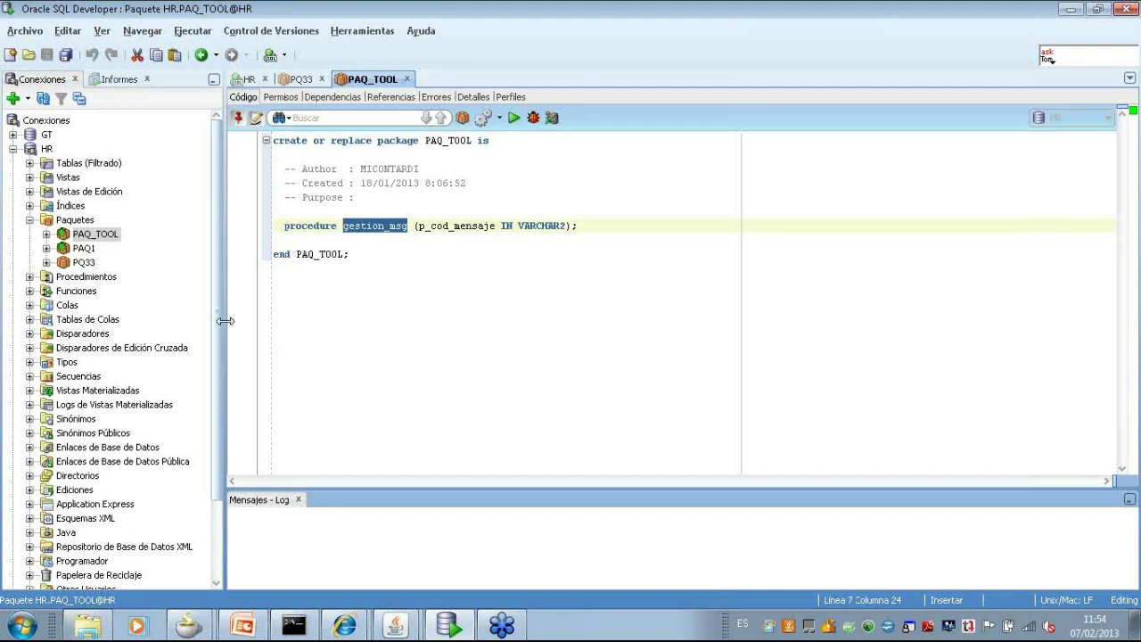
{"action": "mouse_move", "coordinate": [415, 628]}
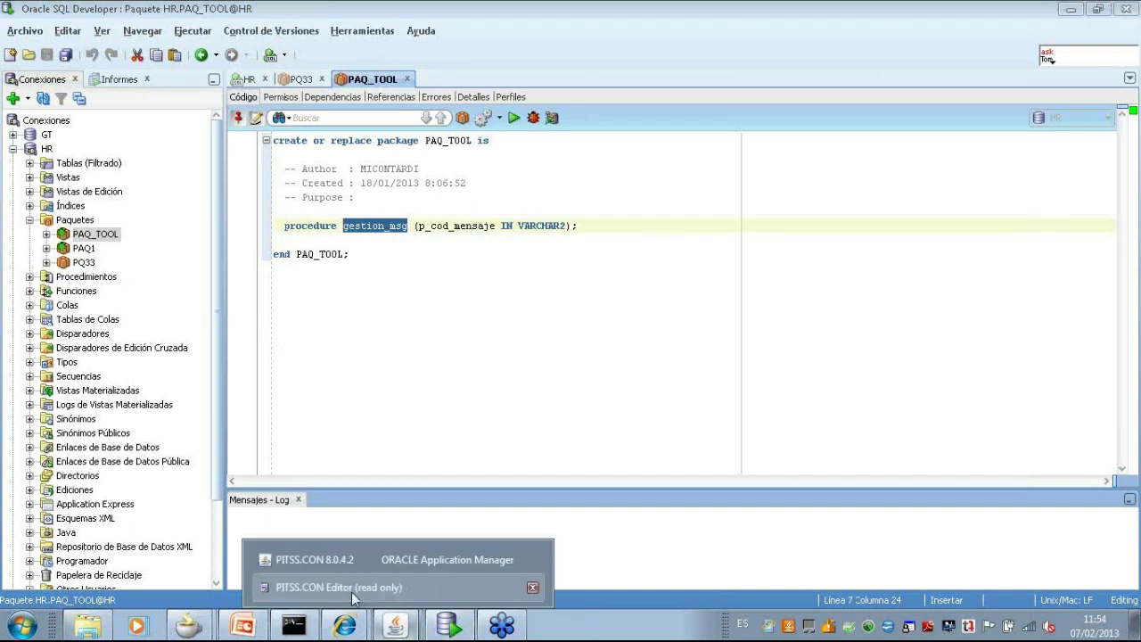
{"action": "left_click", "coordinate": [308, 562]}
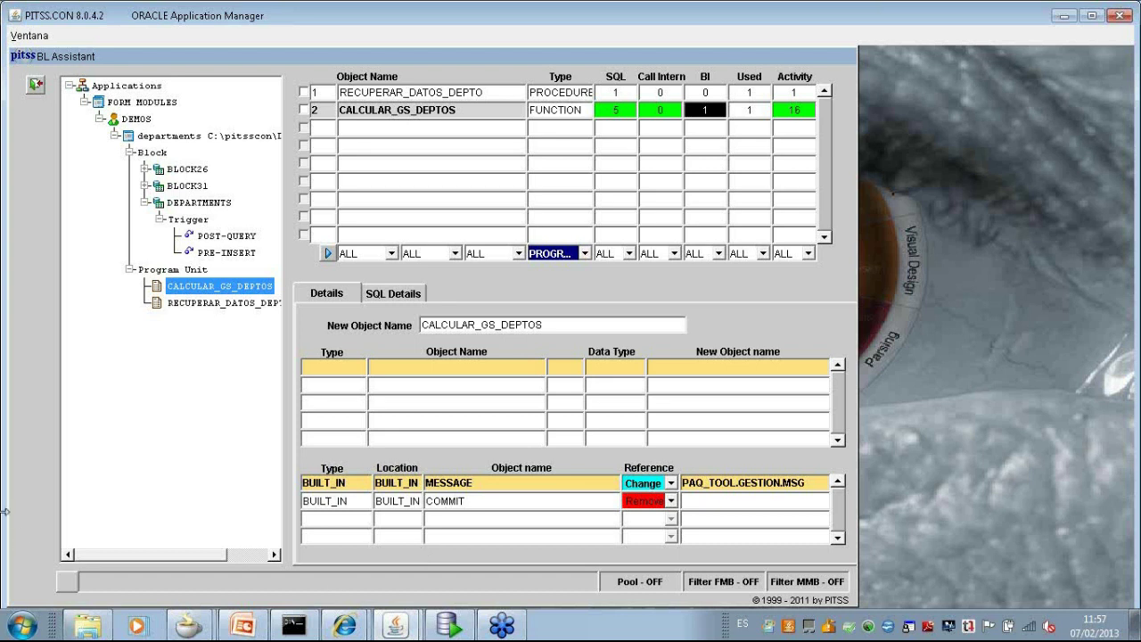
- Restart the BL Assistant, analyze the deptoEmpl form, and filter its objects to program units
{"action": "left_click", "coordinate": [34, 87]}
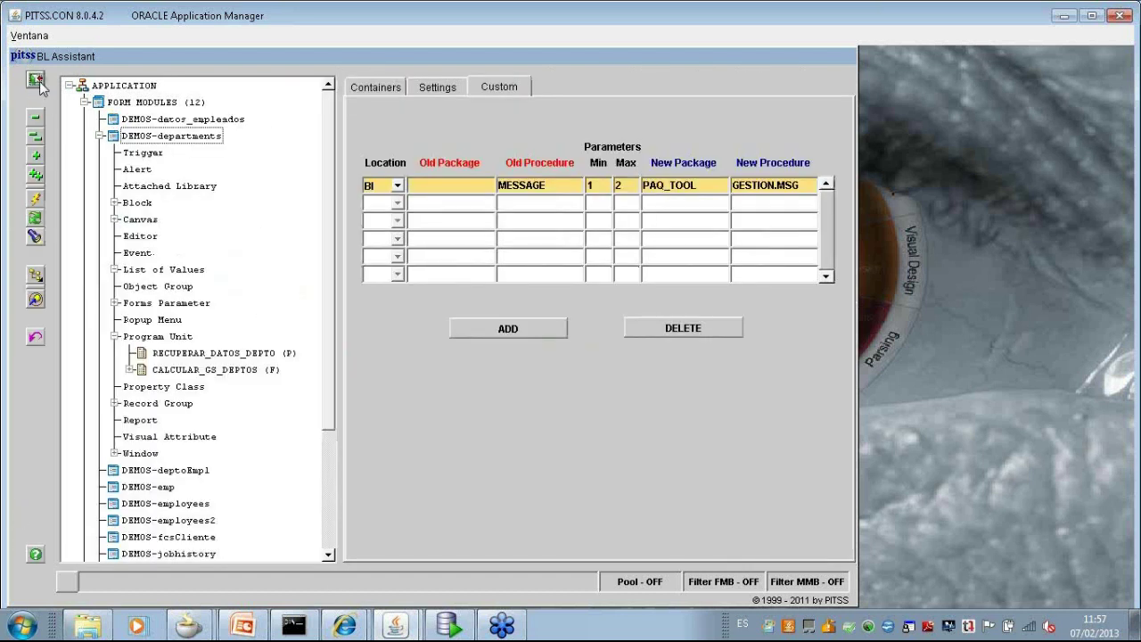
{"action": "left_click", "coordinate": [37, 82]}
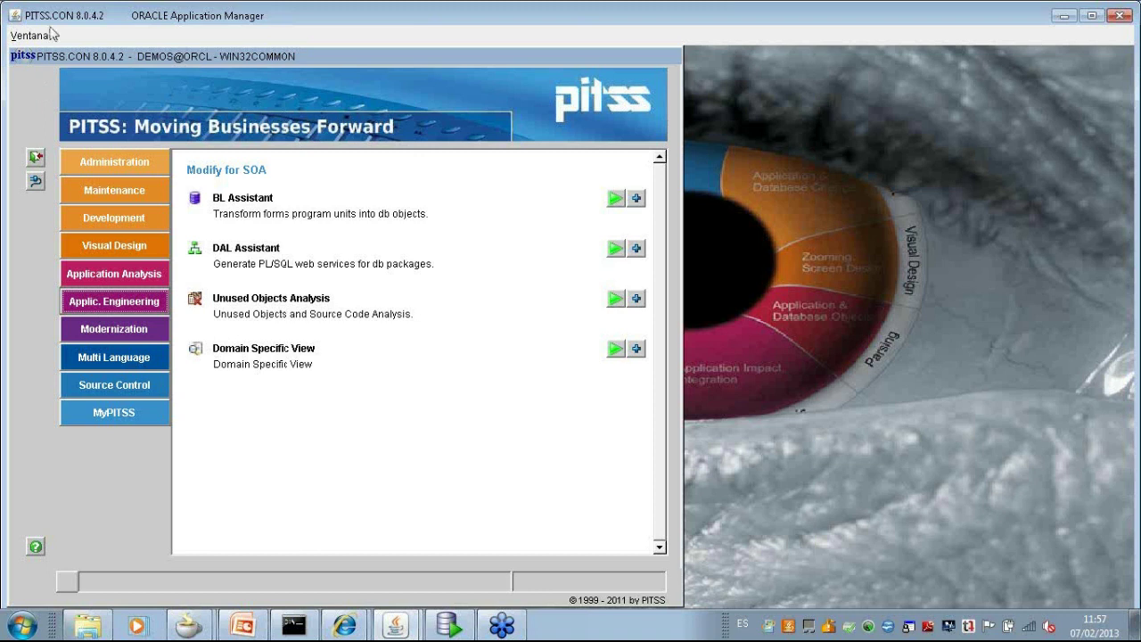
{"action": "left_click", "coordinate": [615, 198]}
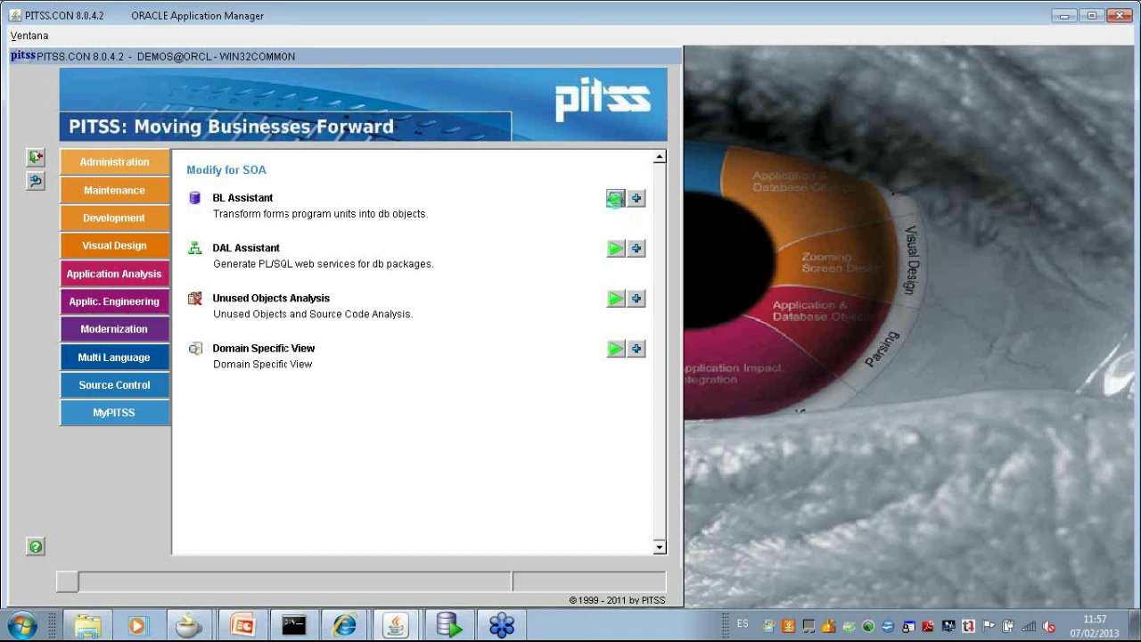
{"action": "left_click", "coordinate": [98, 102]}
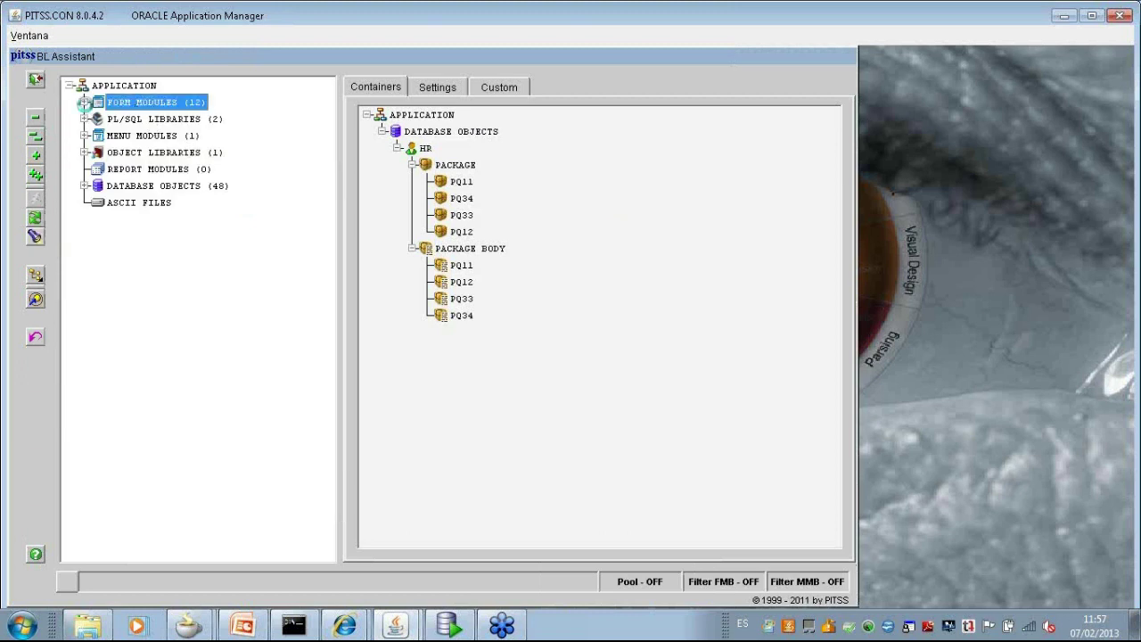
{"action": "left_click", "coordinate": [83, 103]}
{"action": "right_click", "coordinate": [163, 152]}
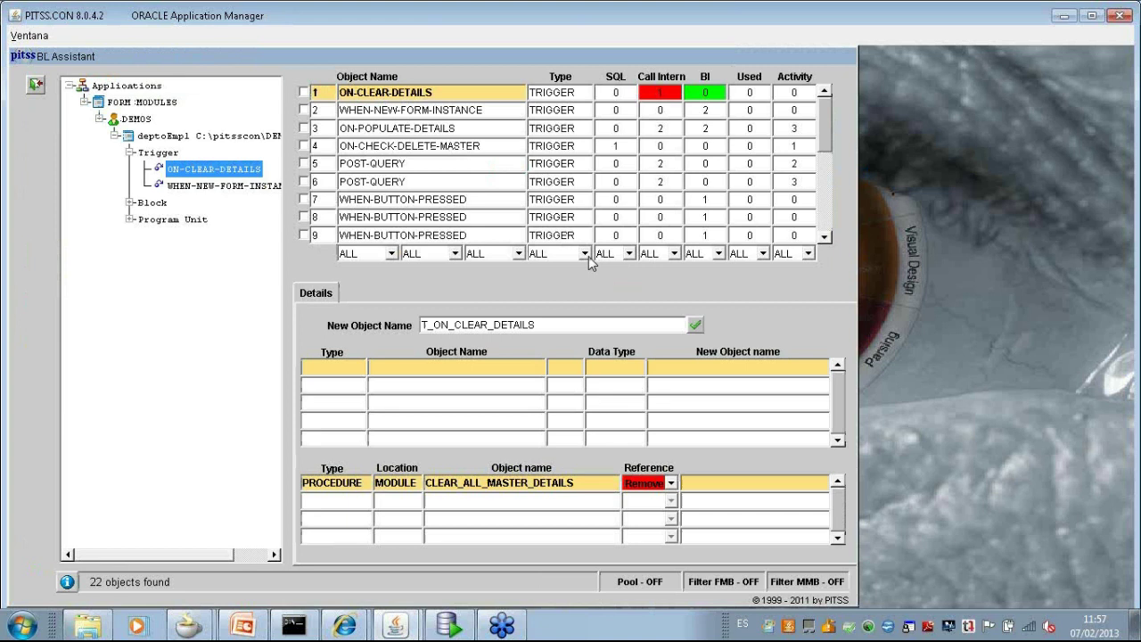
{"action": "left_click", "coordinate": [585, 253]}
{"action": "left_click", "coordinate": [552, 296]}
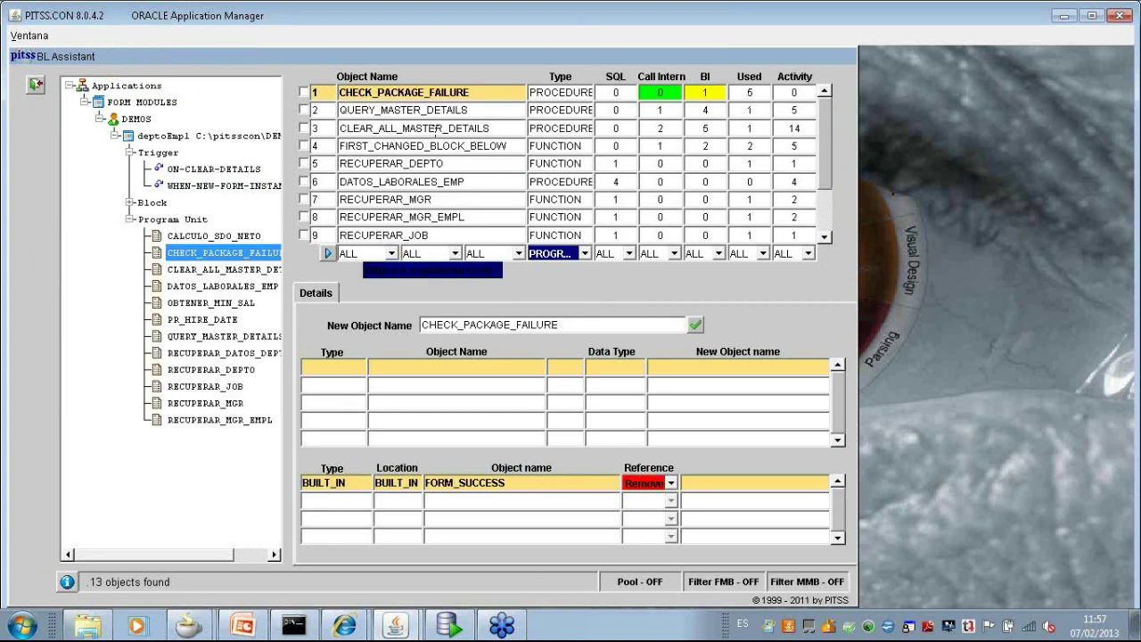
- Check which existing containers are offered for transferring the function RECUPERAR_MGR_EMPL to the database, and close the transfer dialog
{"action": "left_click", "coordinate": [446, 217]}
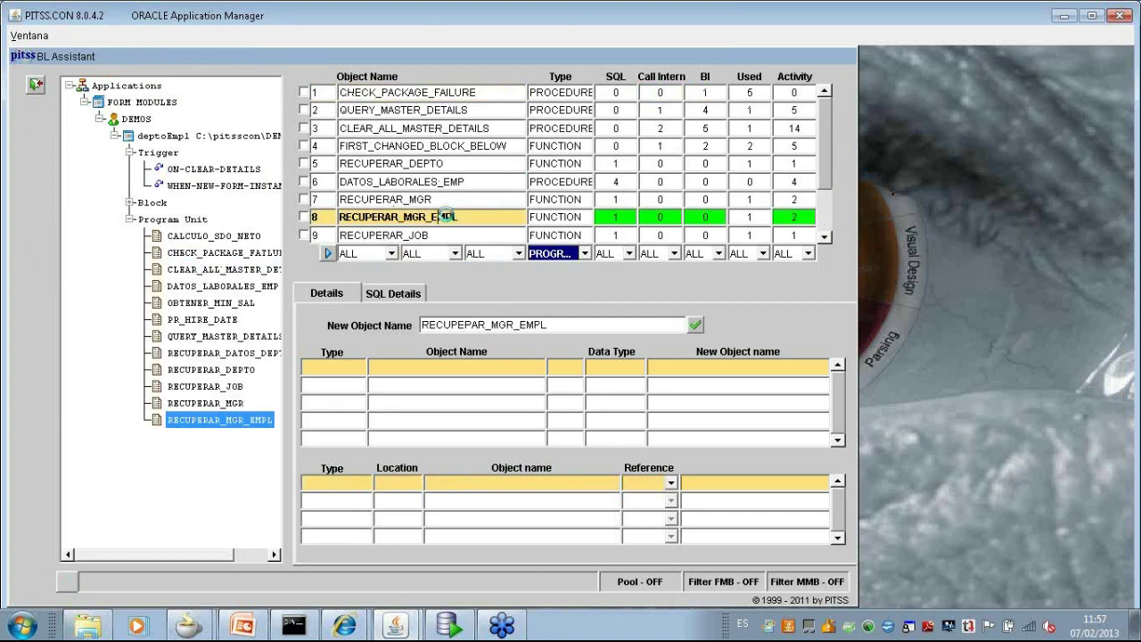
{"action": "right_click", "coordinate": [462, 217]}
{"action": "left_click", "coordinate": [491, 252]}
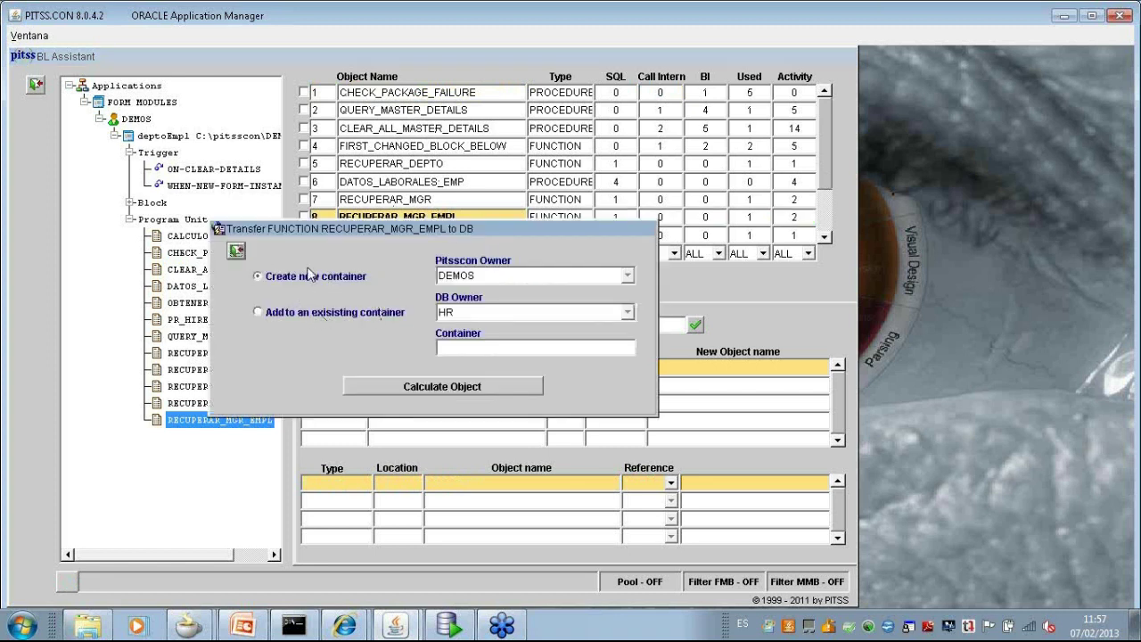
{"action": "left_click", "coordinate": [339, 313]}
{"action": "left_click", "coordinate": [627, 349]}
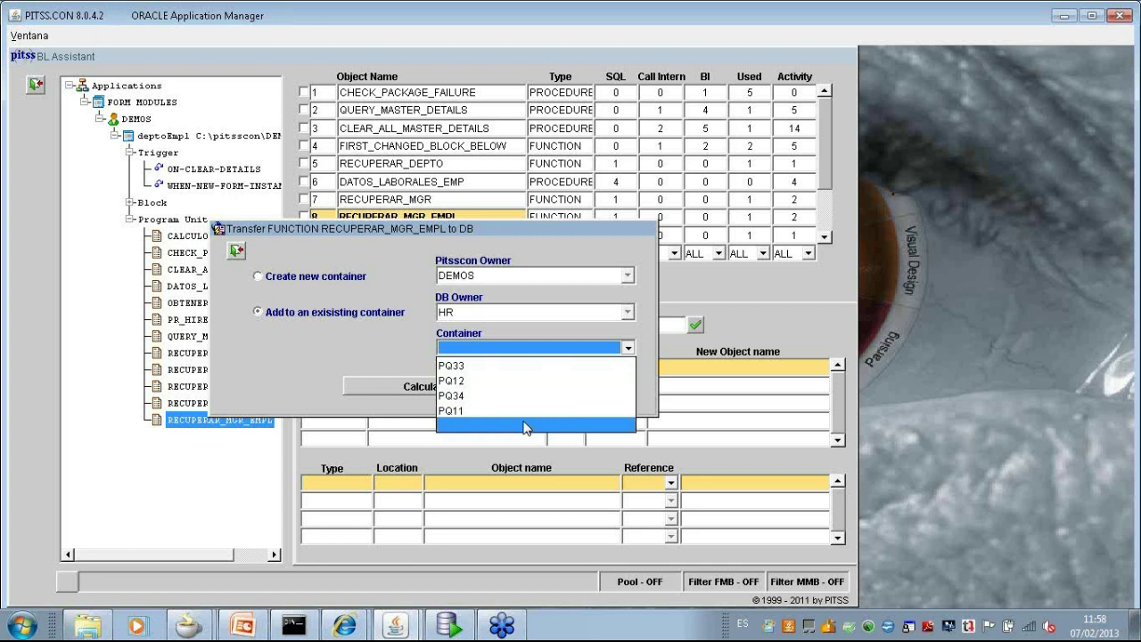
{"action": "left_click", "coordinate": [237, 252]}
{"action": "left_click", "coordinate": [237, 252]}
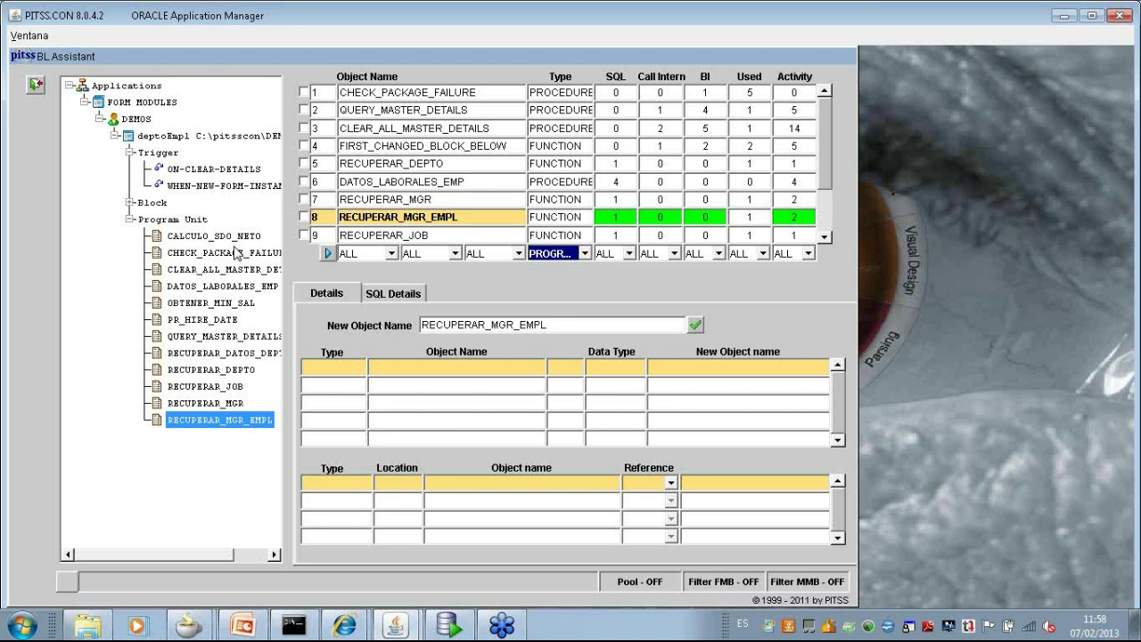
- Switch to SQL Developer and open the PAQ1 package specification in the HR connection
{"action": "left_click", "coordinate": [448, 626]}
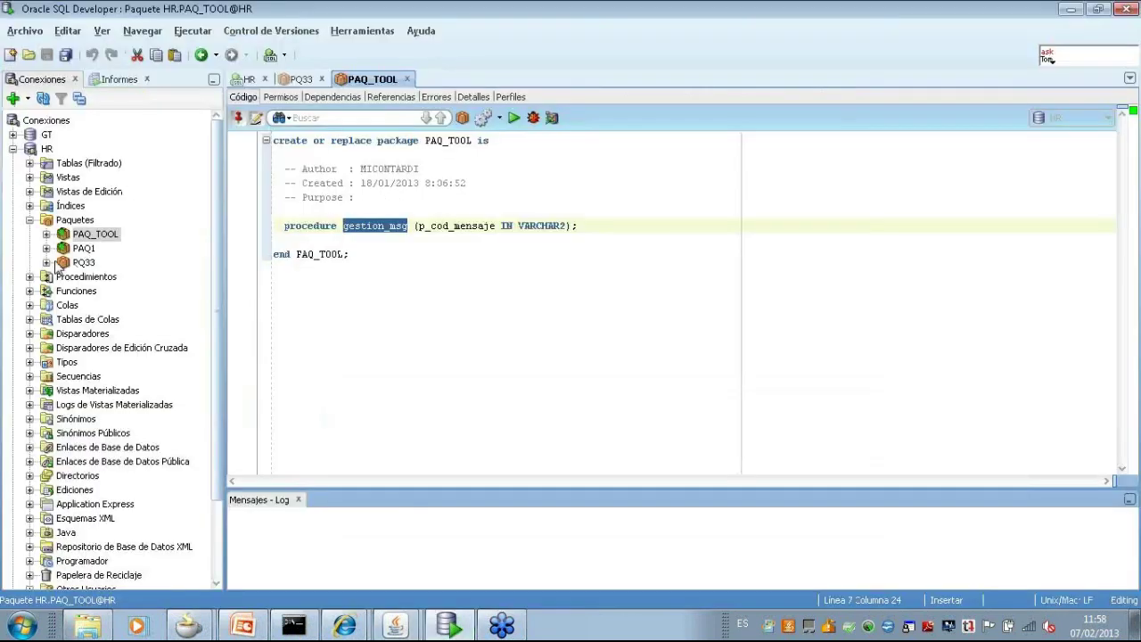
{"action": "double_click", "coordinate": [82, 249]}
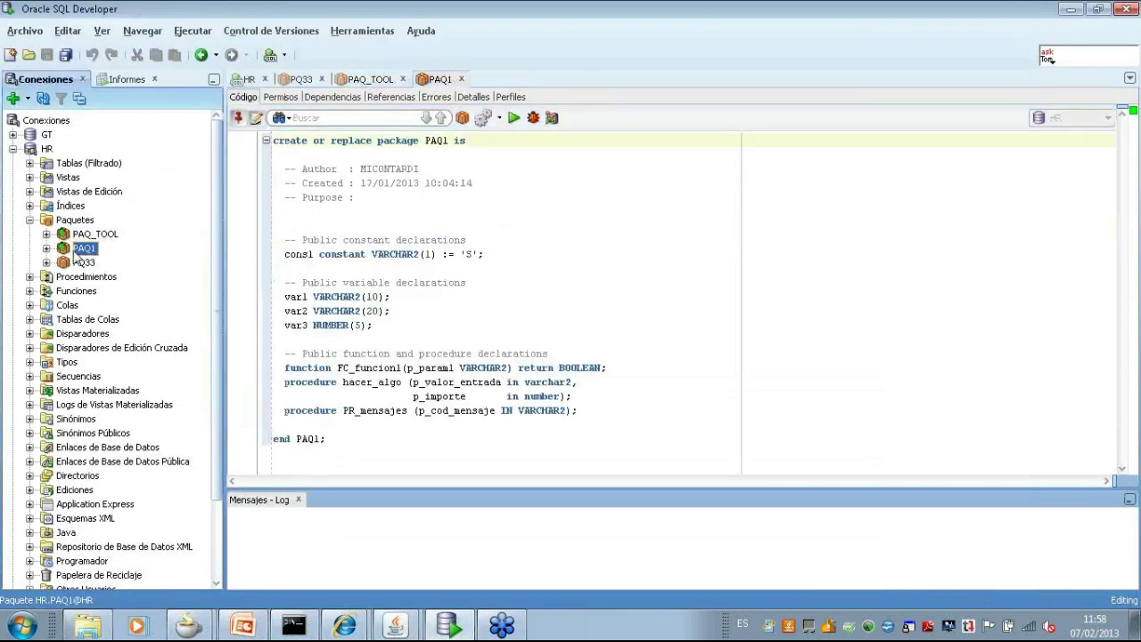
- Open the body of the PAQ_TOOL package in the HR connection to review its gestion_msg procedure
{"action": "double_click", "coordinate": [82, 234]}
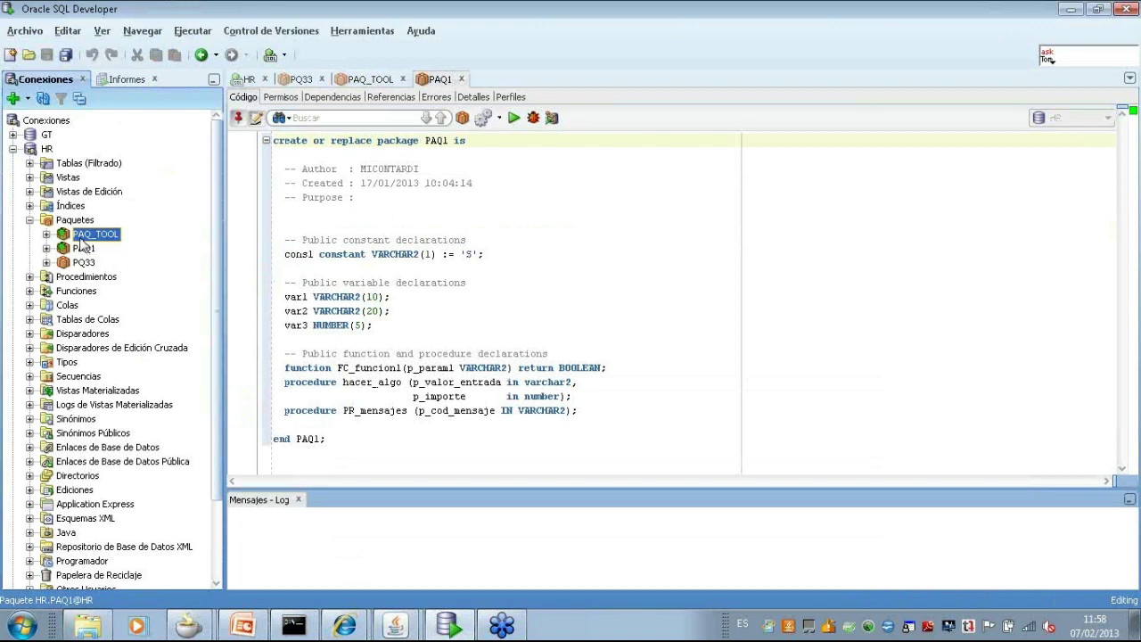
{"action": "left_click", "coordinate": [47, 233]}
{"action": "right_click", "coordinate": [85, 237]}
{"action": "mouse_move", "coordinate": [142, 308]}
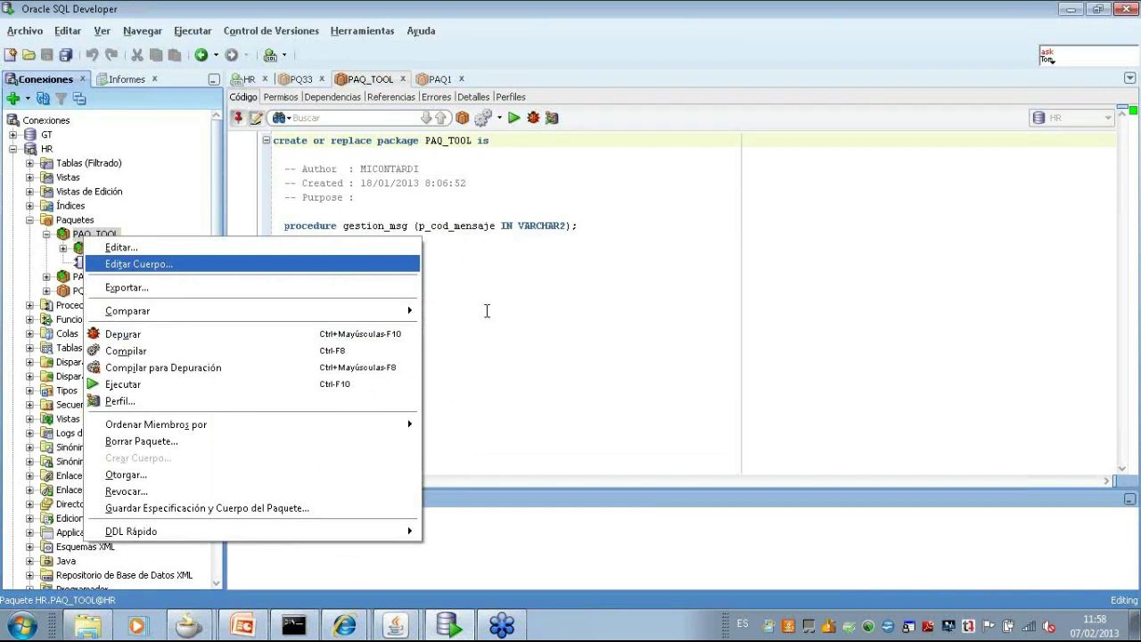
{"action": "key", "text": "Return"}
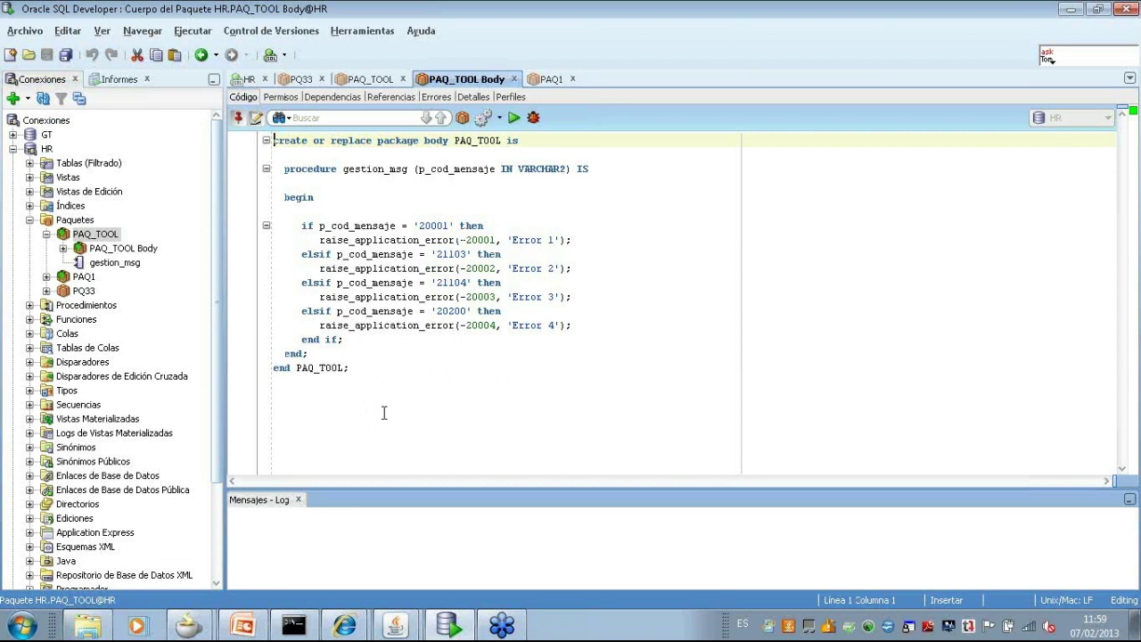
- Show the desktop, launch Oracle Forms Builder, and open the form overview_con_gestion_errores.fmb
{"action": "right_click", "coordinate": [613, 631]}
{"action": "left_click", "coordinate": [677, 563]}
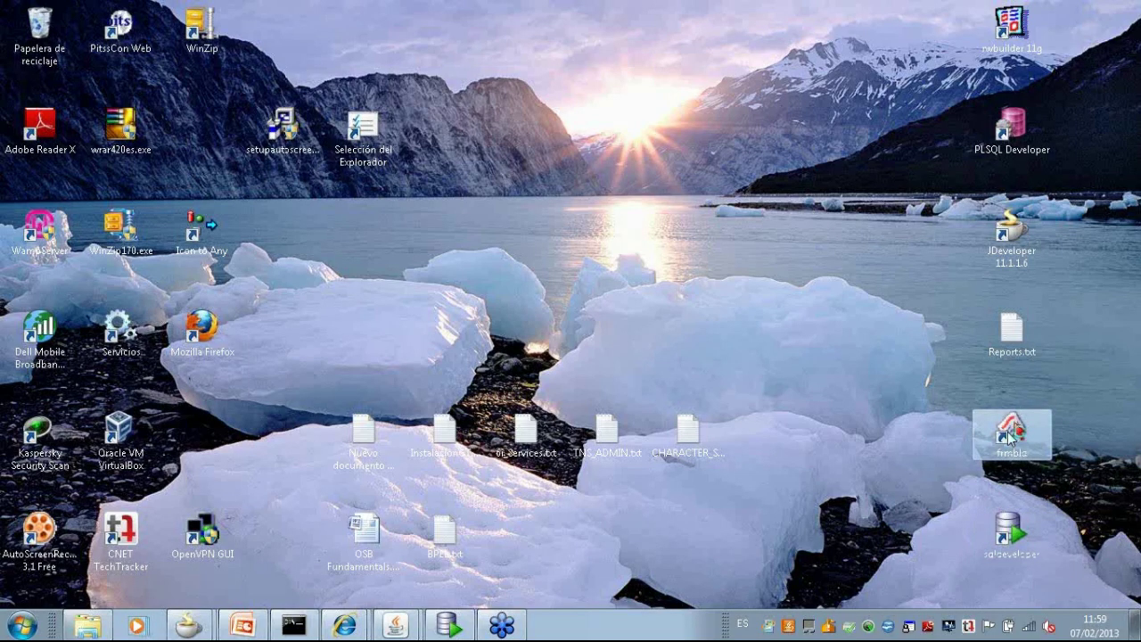
{"action": "double_click", "coordinate": [1010, 434]}
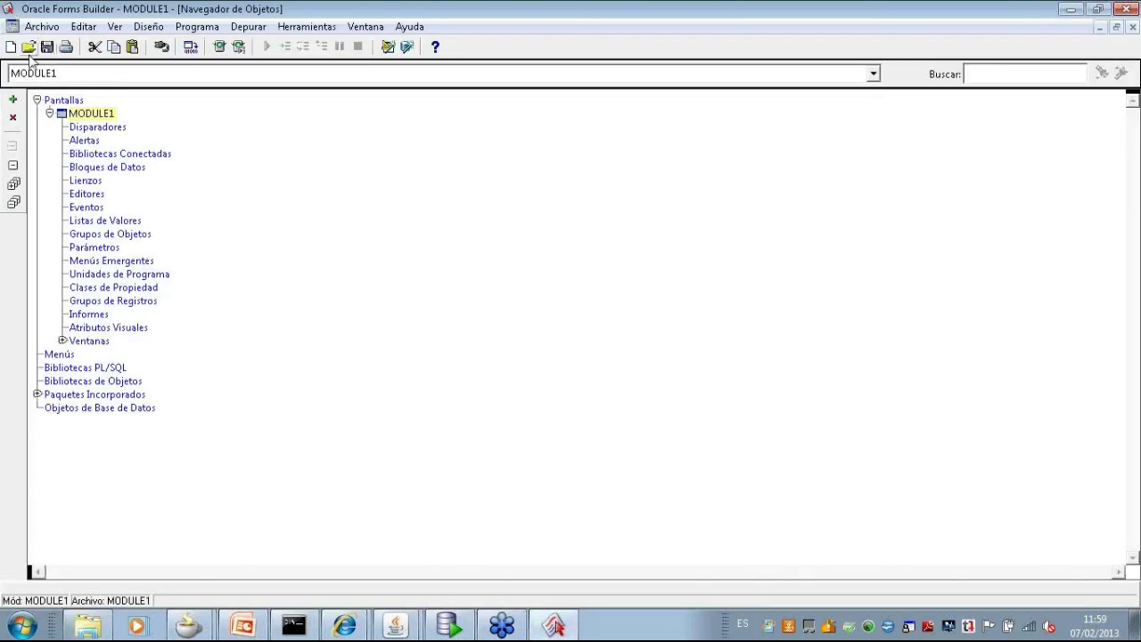
{"action": "left_click", "coordinate": [27, 47]}
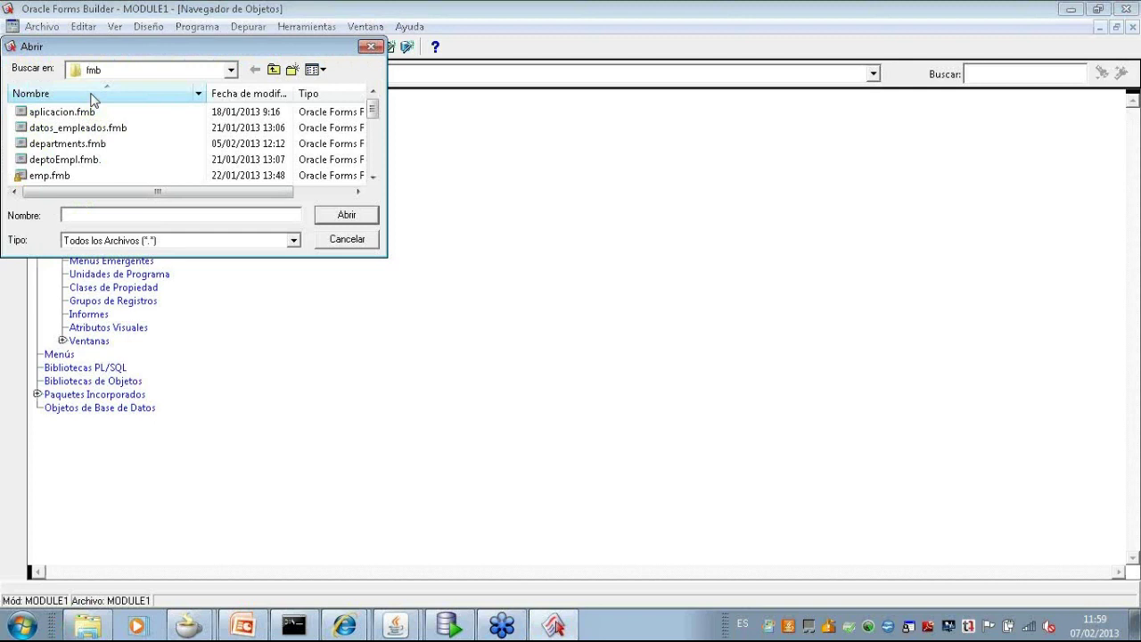
{"action": "scroll", "coordinate": [361, 168], "scroll_direction": "down", "scroll_amount": 5}
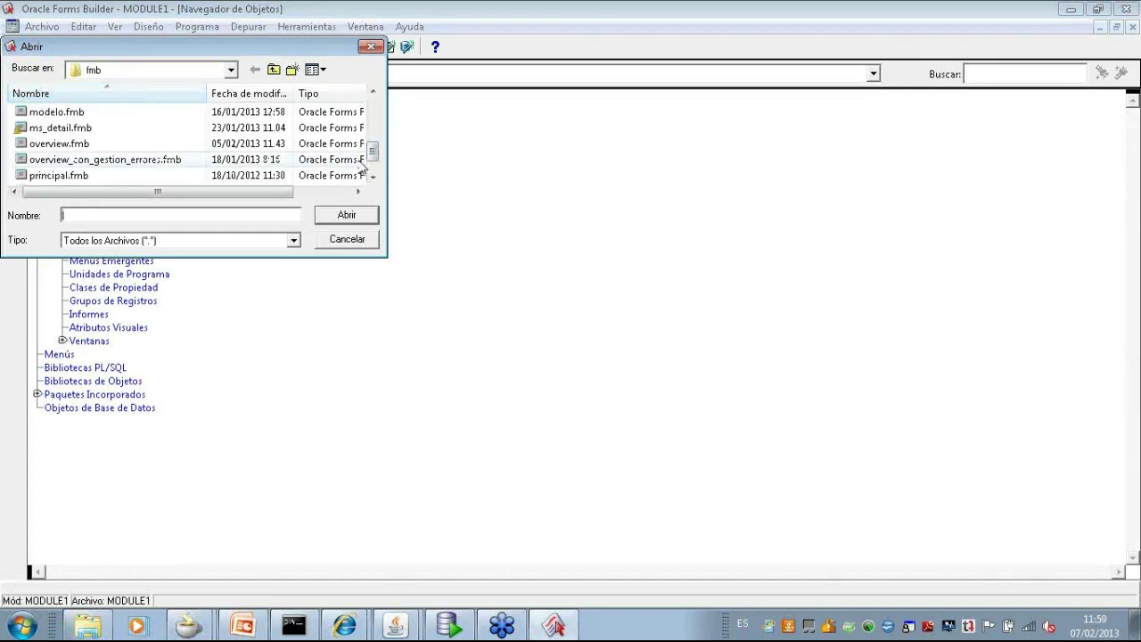
{"action": "double_click", "coordinate": [123, 159]}
- Open the form-level ON-ERROR trigger of the OVERVIEW form and highlight its check for error code -20001
{"action": "left_click", "coordinate": [66, 129]}
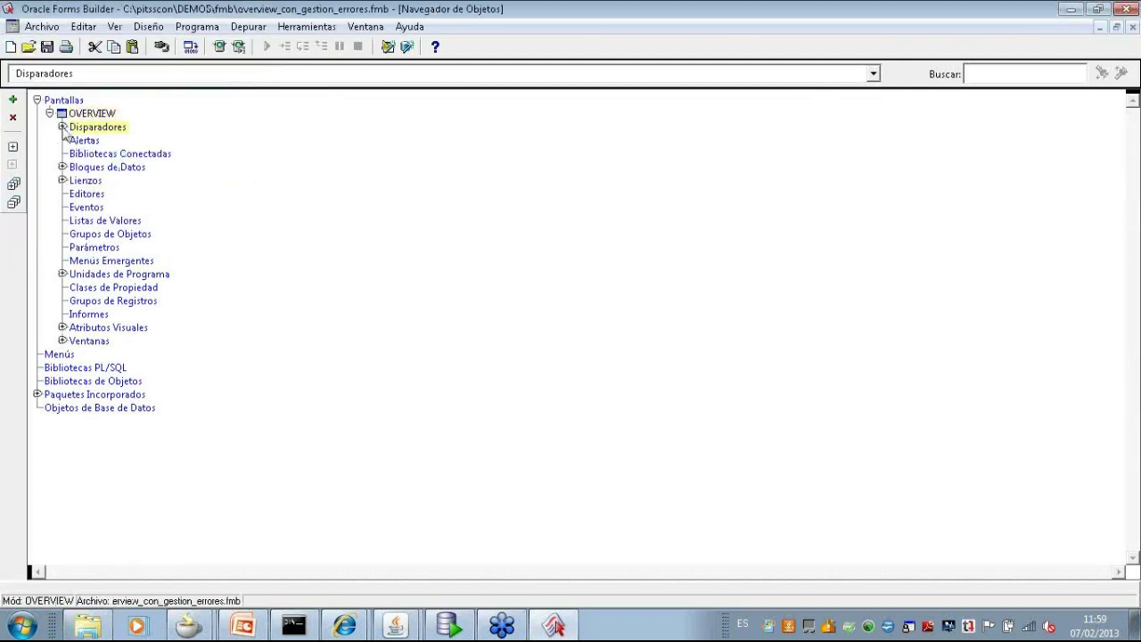
{"action": "left_click", "coordinate": [62, 126]}
{"action": "double_click", "coordinate": [89, 180]}
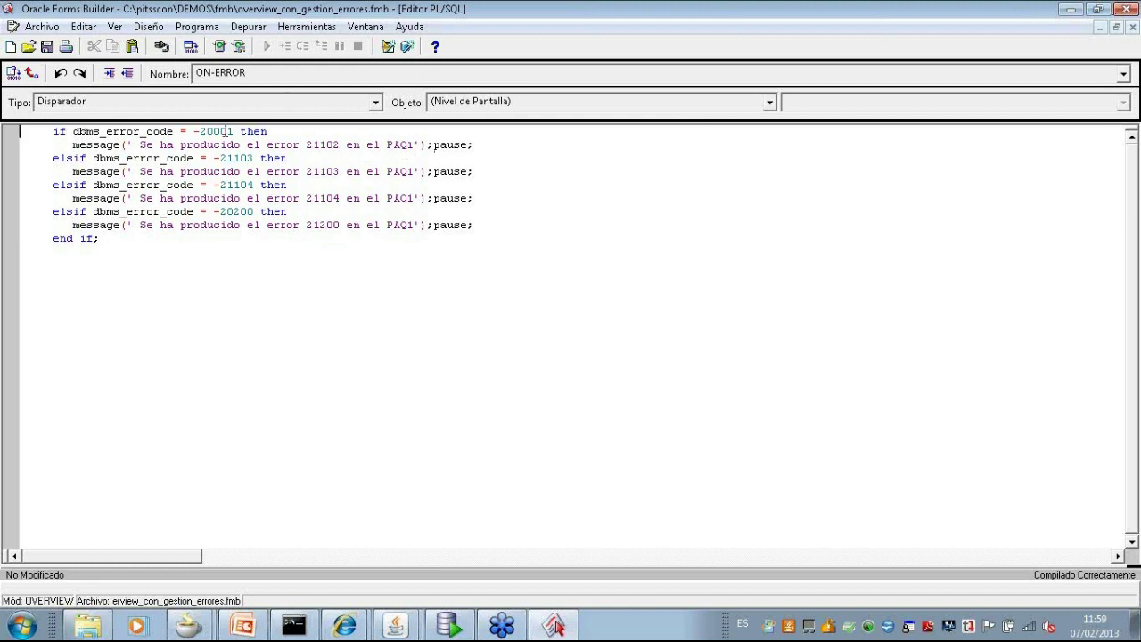
{"action": "left_click_drag", "start_coordinate": [187, 131], "coordinate": [255, 131]}
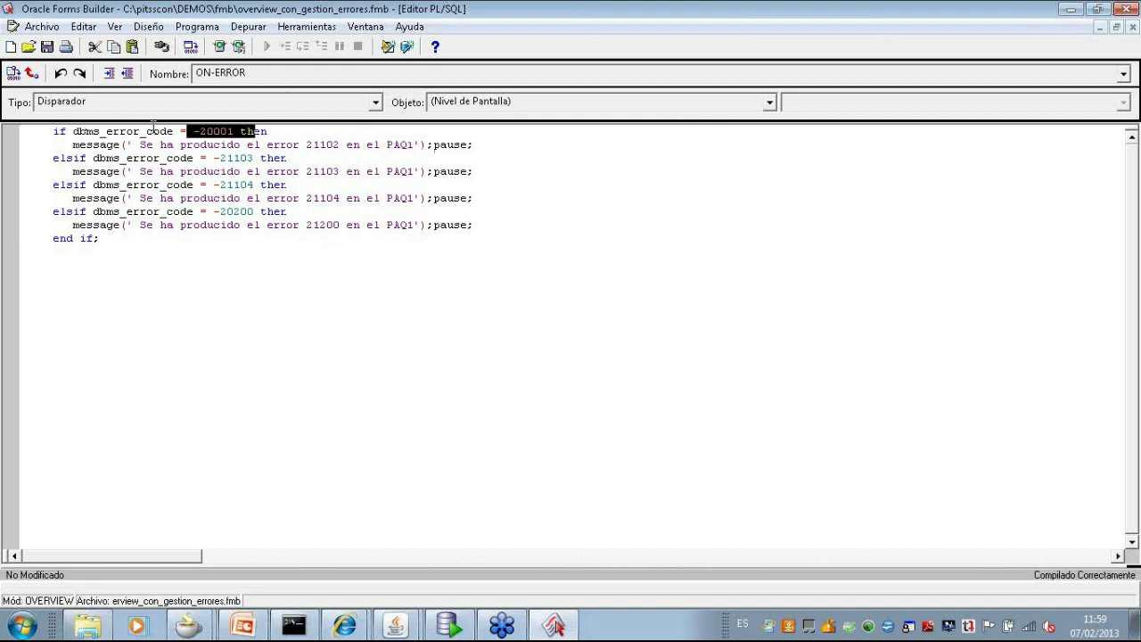
- Compare the raise_application_error calls in the PAQ_TOOL body in SQL Developer with the ON-ERROR trigger's code and message in Forms Builder
{"action": "left_click", "coordinate": [450, 628]}
{"action": "left_click_drag", "start_coordinate": [319, 297], "coordinate": [473, 296]}
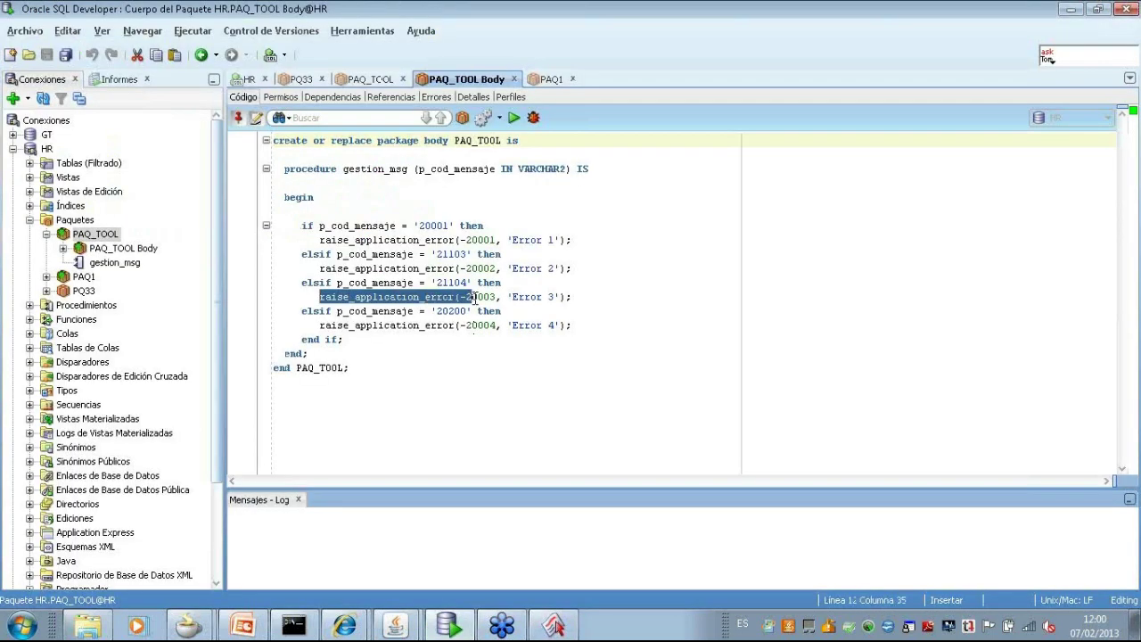
{"action": "left_click", "coordinate": [555, 627]}
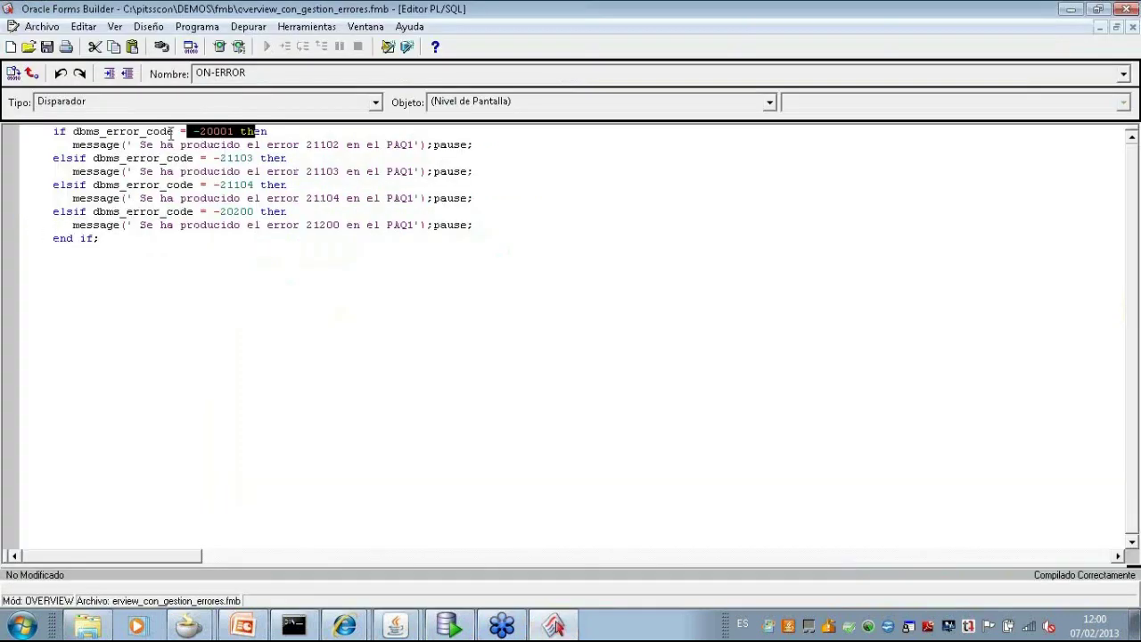
{"action": "left_click_drag", "start_coordinate": [74, 131], "coordinate": [233, 132]}
{"action": "left_click_drag", "start_coordinate": [139, 145], "coordinate": [462, 150]}
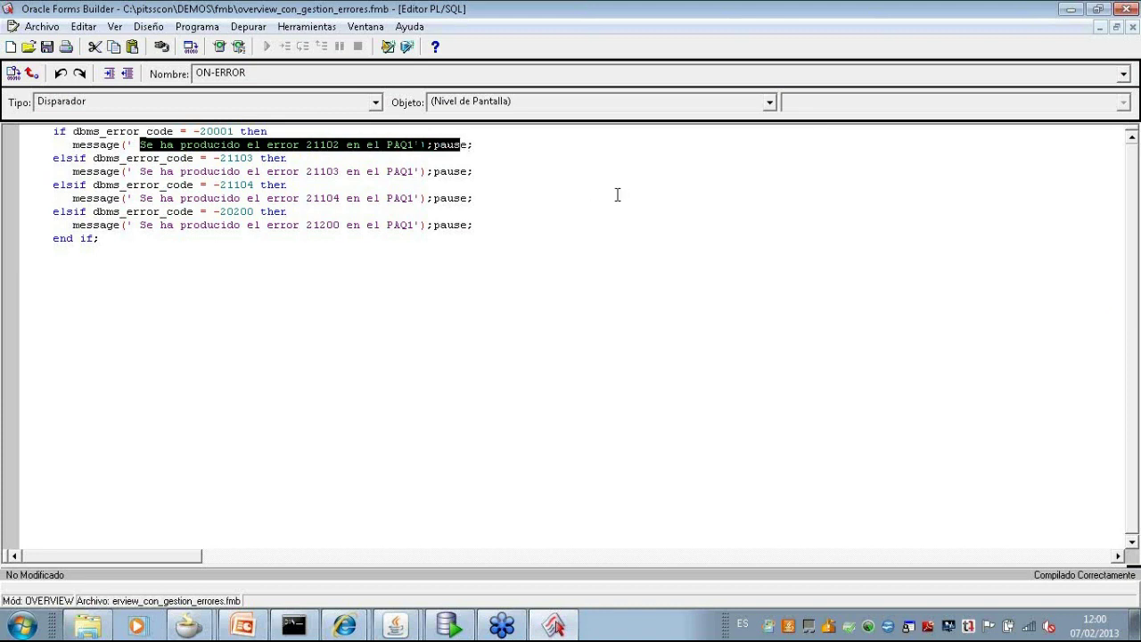
- Restore the Forms Builder window, open the GENFICHERO item's WHEN-BUTTON-PRESSED trigger in the CONTROL block, and highlight its PAQ1.HACER_ALGO call
{"action": "left_click", "coordinate": [1099, 10]}
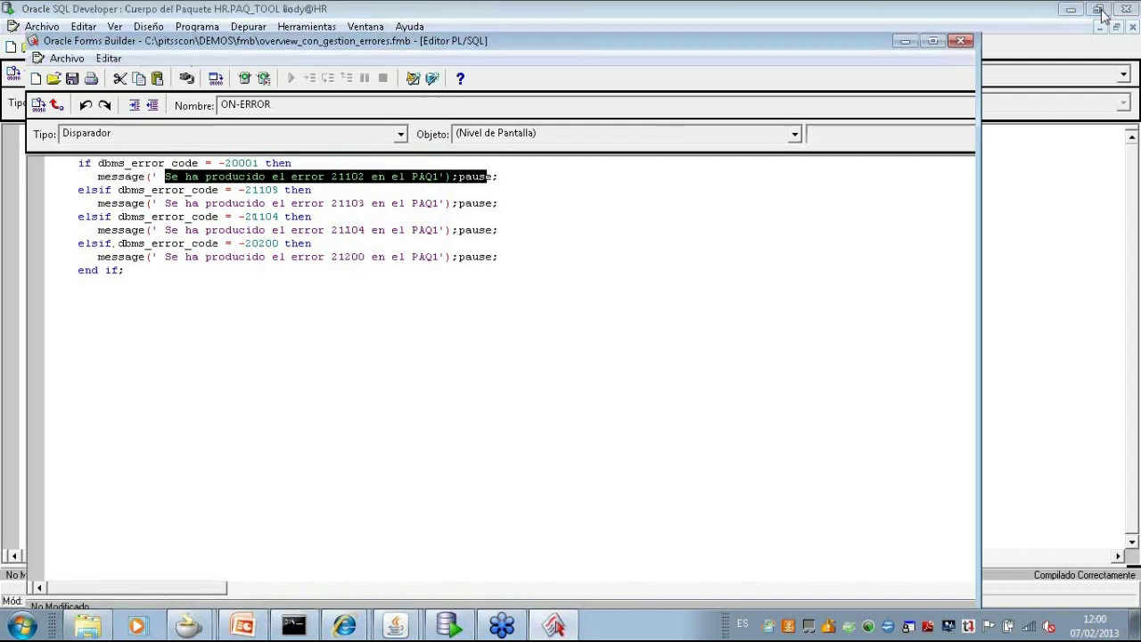
{"action": "left_click", "coordinate": [968, 60]}
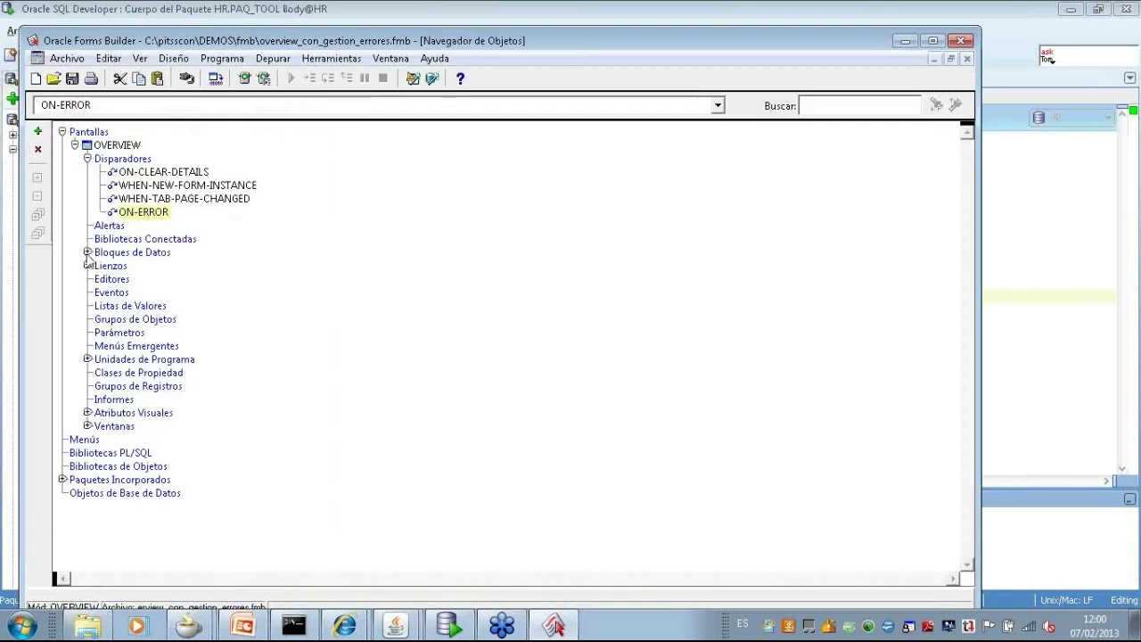
{"action": "left_click", "coordinate": [88, 253]}
{"action": "left_click", "coordinate": [100, 318]}
{"action": "left_click", "coordinate": [112, 345]}
{"action": "left_click", "coordinate": [125, 358]}
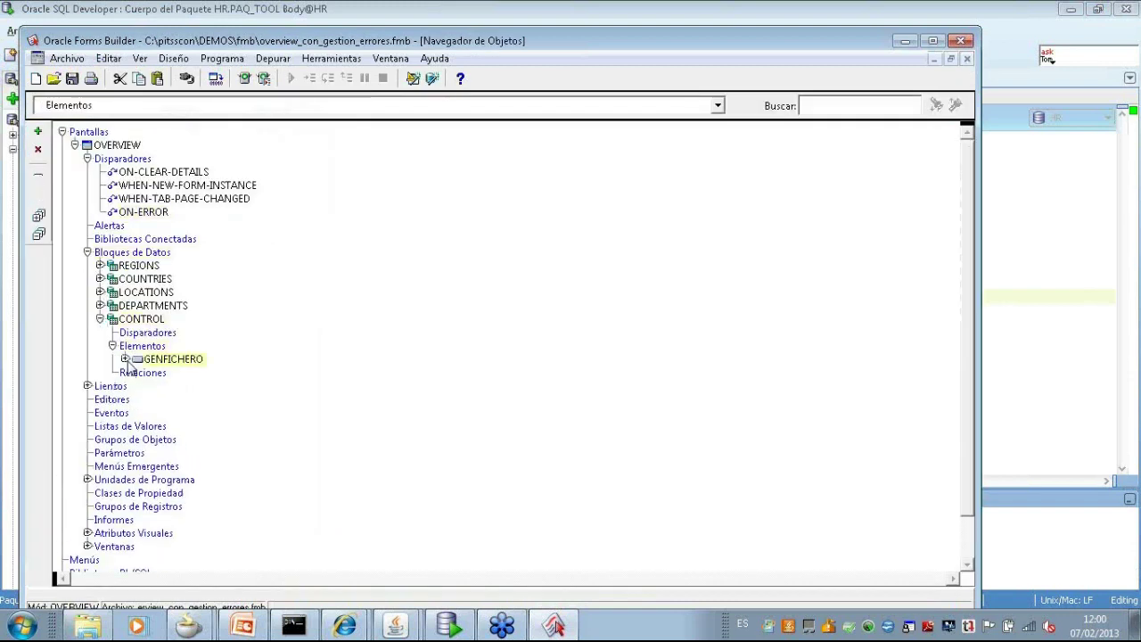
{"action": "left_click", "coordinate": [139, 371]}
{"action": "double_click", "coordinate": [160, 385]}
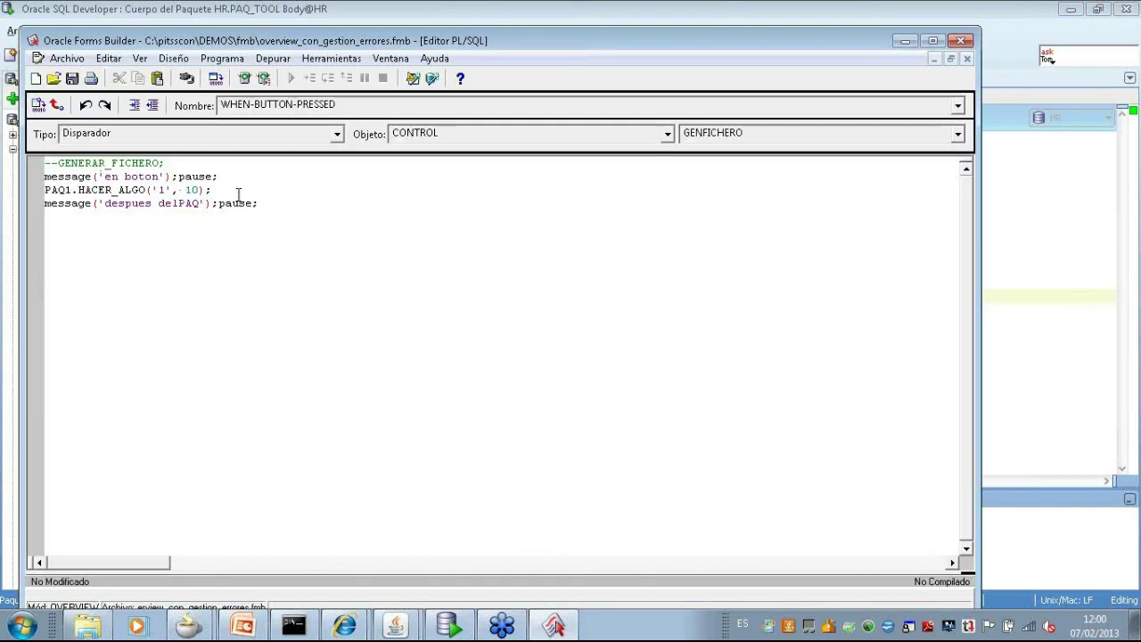
{"action": "left_click_drag", "start_coordinate": [219, 190], "coordinate": [24, 194]}
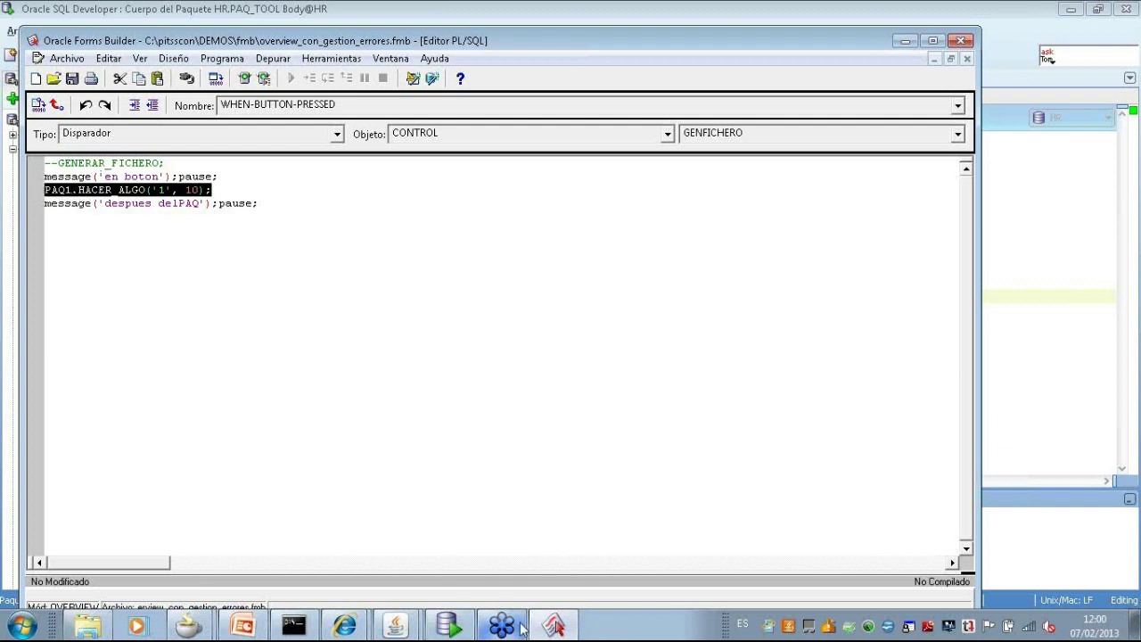
- Switch to SQL Developer, open the PAQ1 package body, and highlight the PAQ_TOOL.gestion_msg('20001') call in hacer_algo
{"action": "left_click", "coordinate": [462, 631]}
{"action": "double_click", "coordinate": [83, 276]}
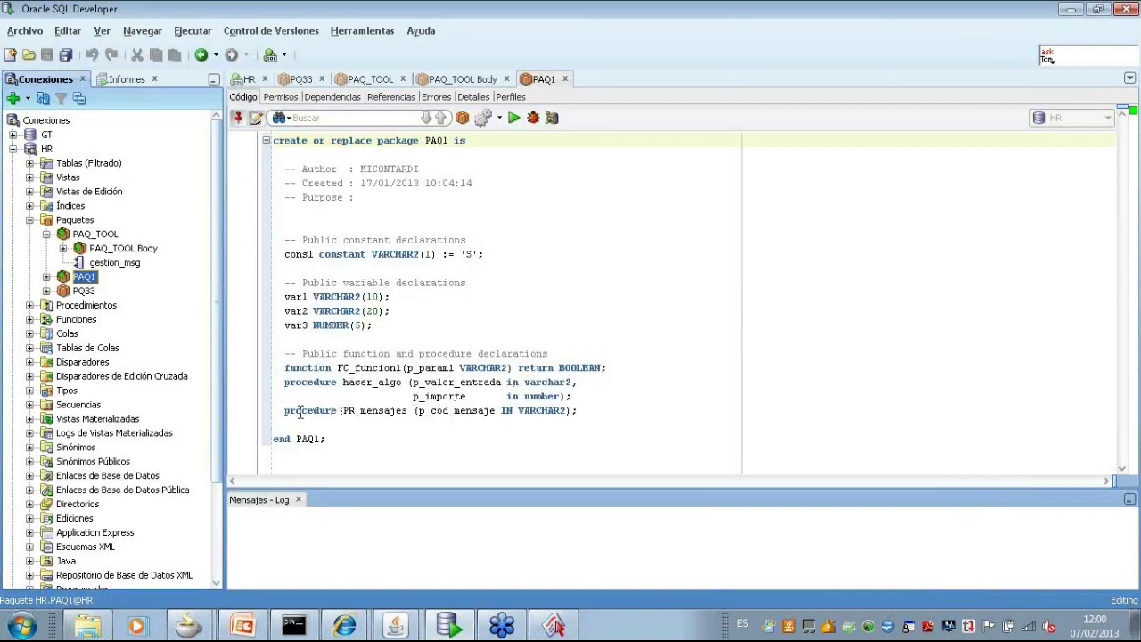
{"action": "right_click", "coordinate": [77, 279]}
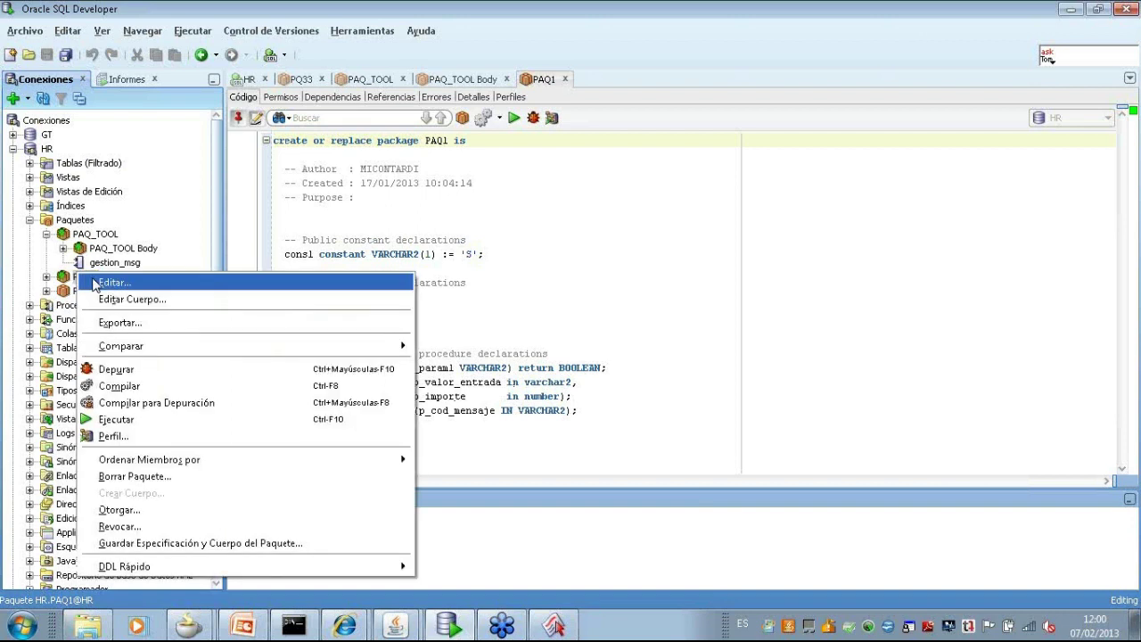
{"action": "left_click", "coordinate": [298, 299]}
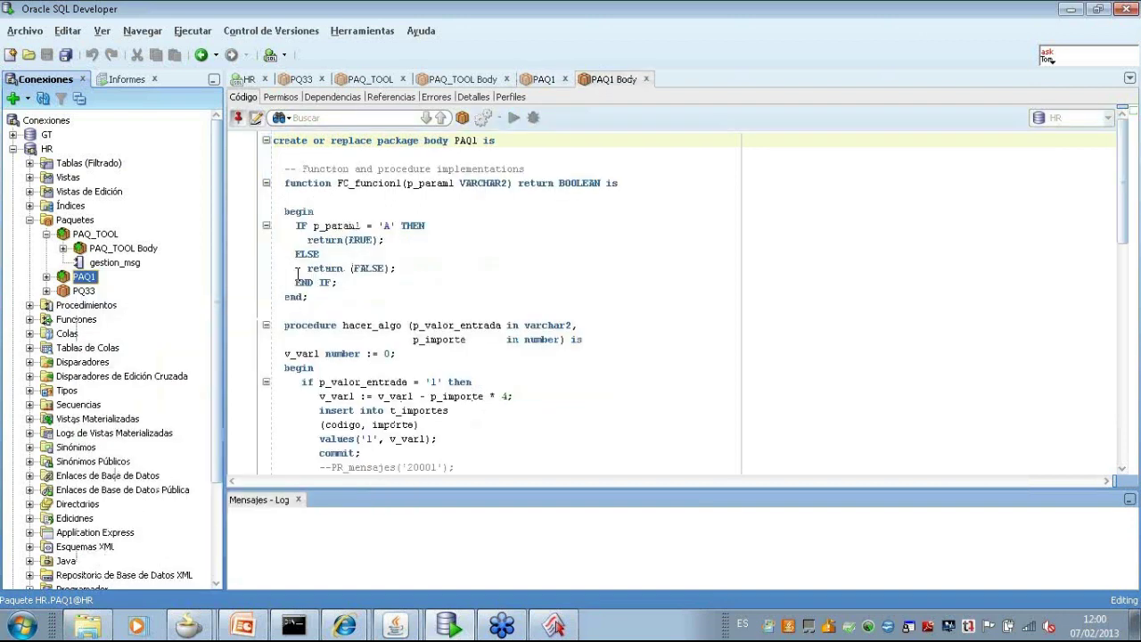
{"action": "scroll", "coordinate": [315, 353], "scroll_direction": "down", "scroll_amount": 3}
{"action": "left_click_drag", "start_coordinate": [315, 353], "coordinate": [497, 353]}
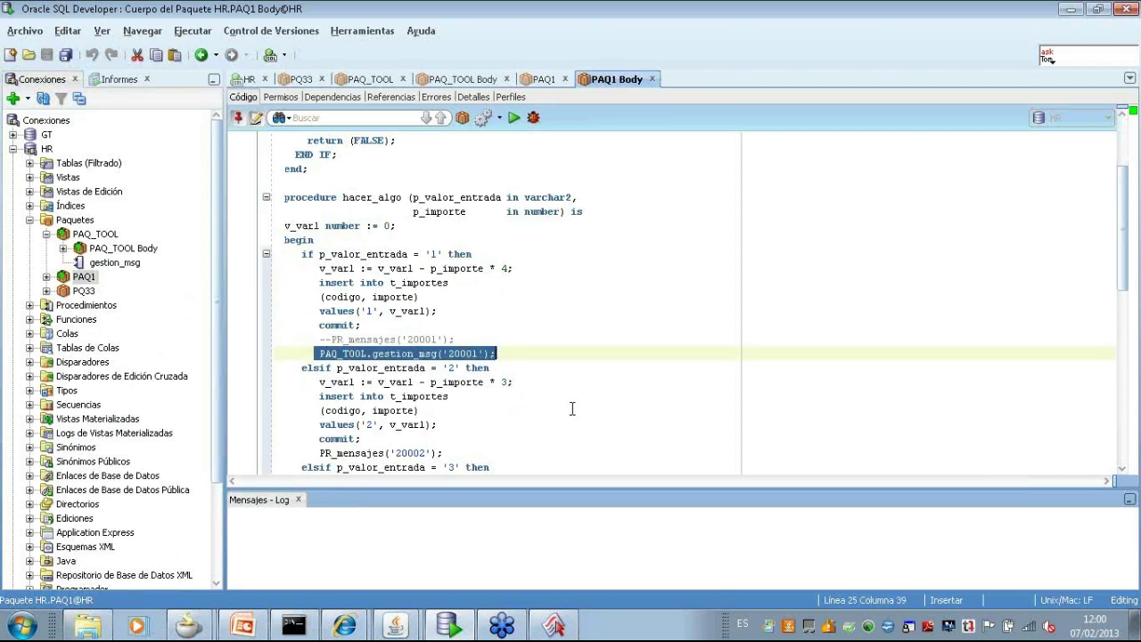
- Compare the button trigger's PAQ1.HACER_ALGO call in Forms Builder with the hacer_algo branch for value '1' in SQL Developer
{"action": "left_click", "coordinate": [554, 628]}
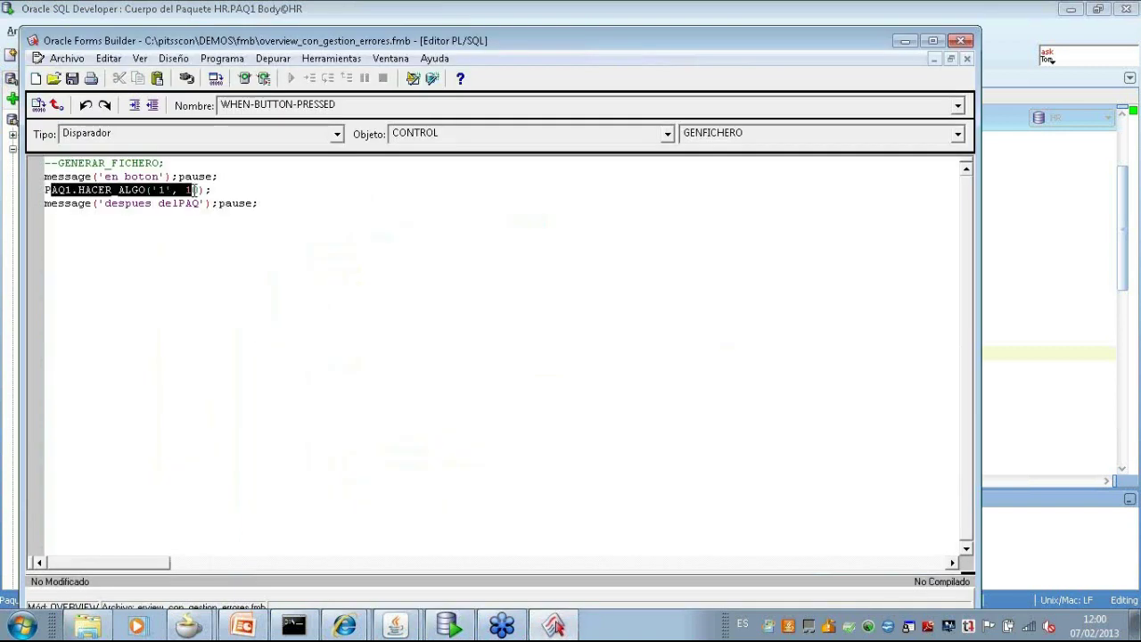
{"action": "left_click", "coordinate": [450, 627]}
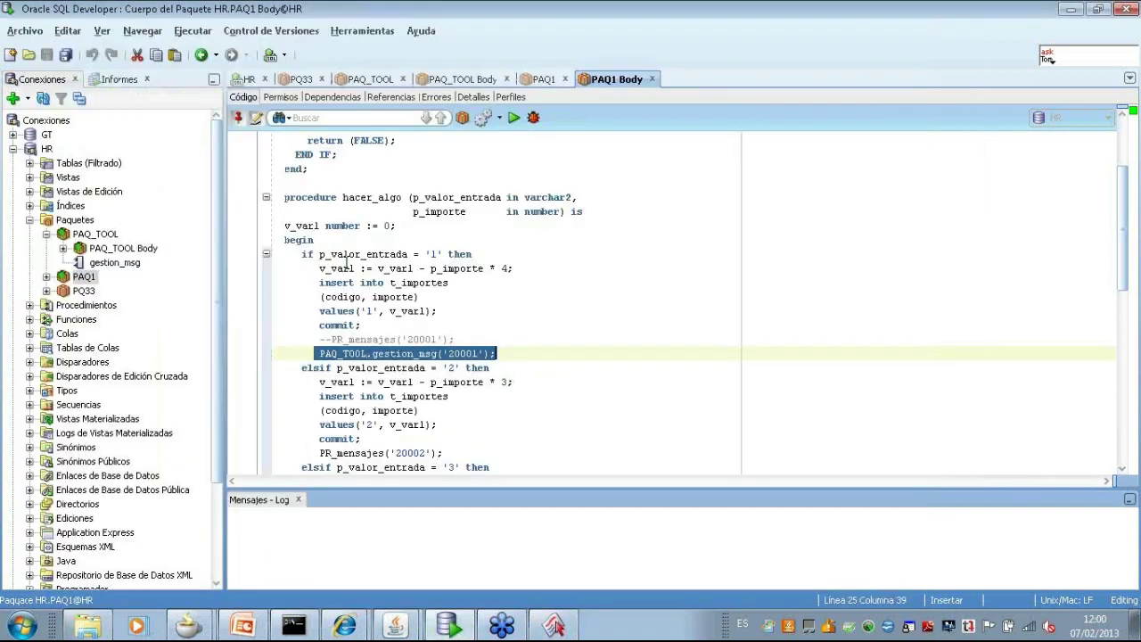
{"action": "left_click_drag", "start_coordinate": [343, 268], "coordinate": [460, 269]}
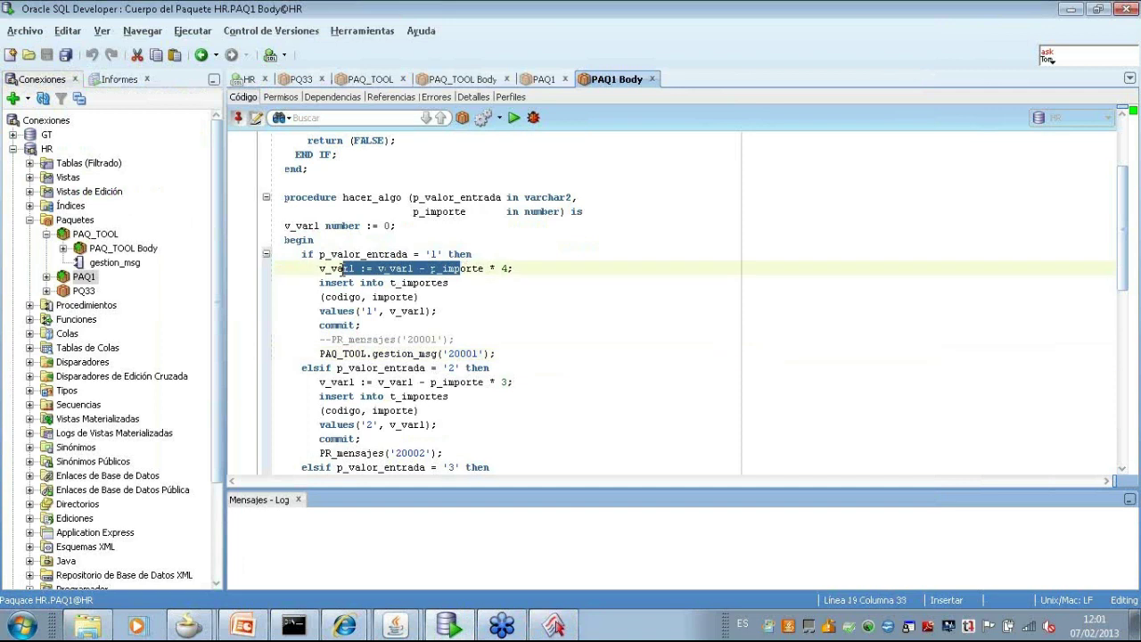
{"action": "left_click", "coordinate": [361, 325]}
{"action": "left_click_drag", "start_coordinate": [320, 353], "coordinate": [495, 353]}
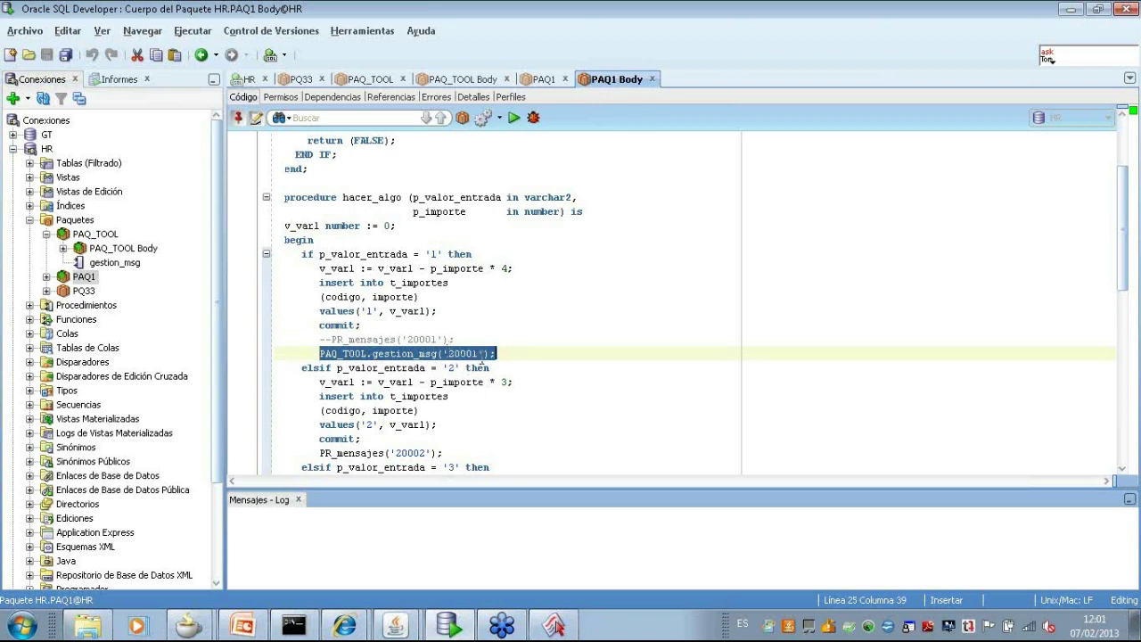
- Return to Forms Builder, reopen the form's ON-ERROR trigger to review its error messages, and close Forms Builder
{"action": "left_click", "coordinate": [555, 627]}
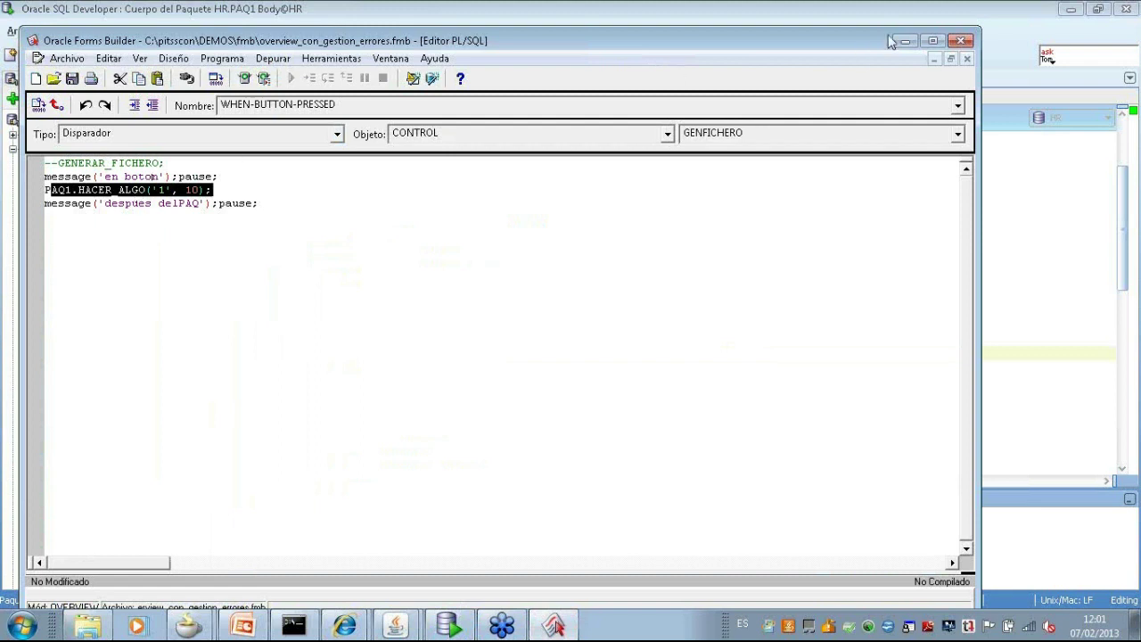
{"action": "left_click", "coordinate": [967, 59]}
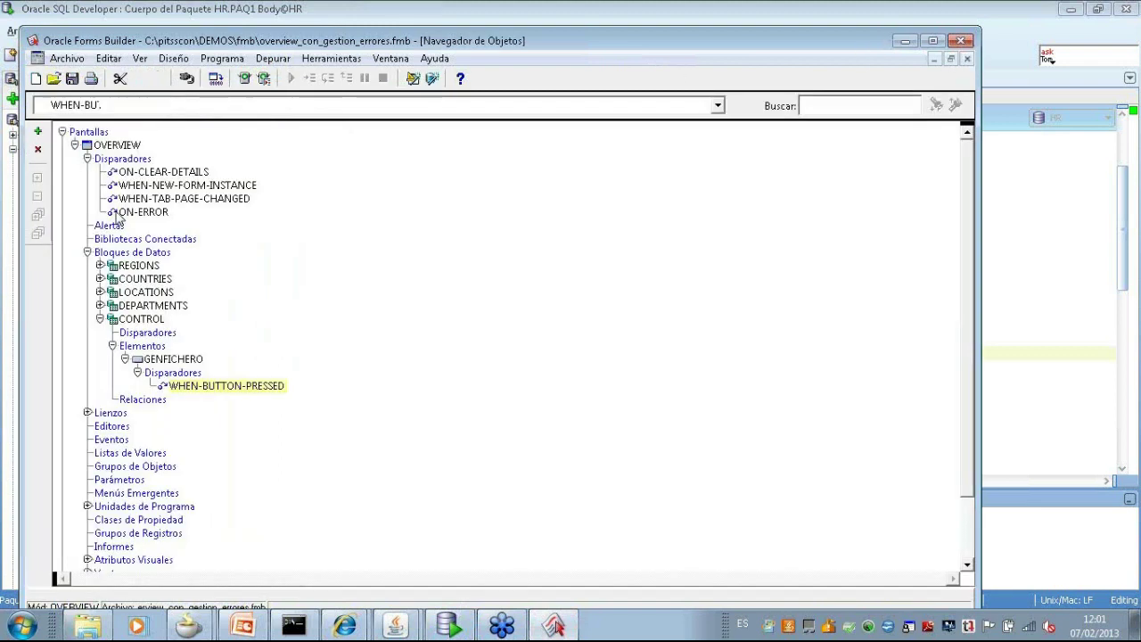
{"action": "double_click", "coordinate": [152, 140]}
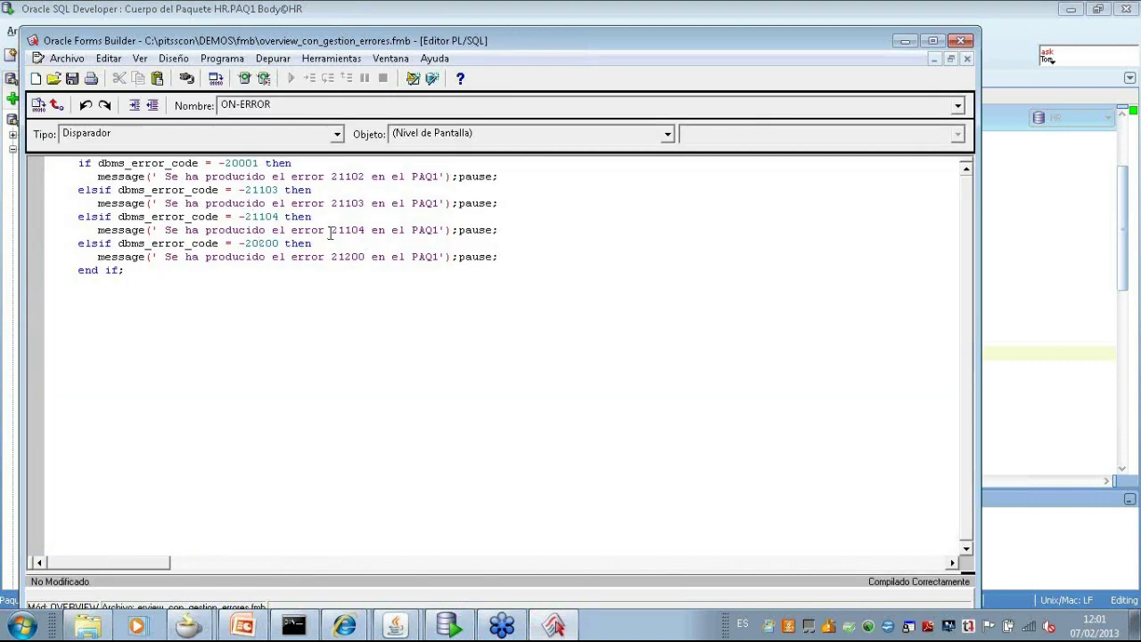
{"action": "left_click", "coordinate": [961, 41]}
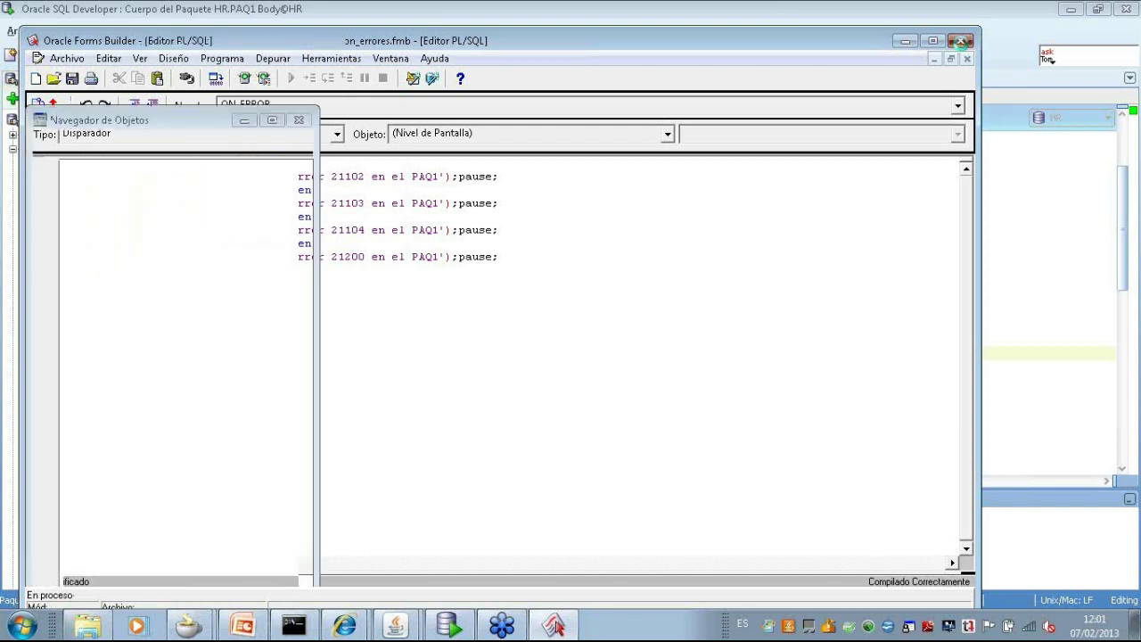
- Switch to the PITSS.CON Editor to view the PQ34 package body, restore its window size, and return to SQL Developer
{"action": "left_click", "coordinate": [395, 627]}
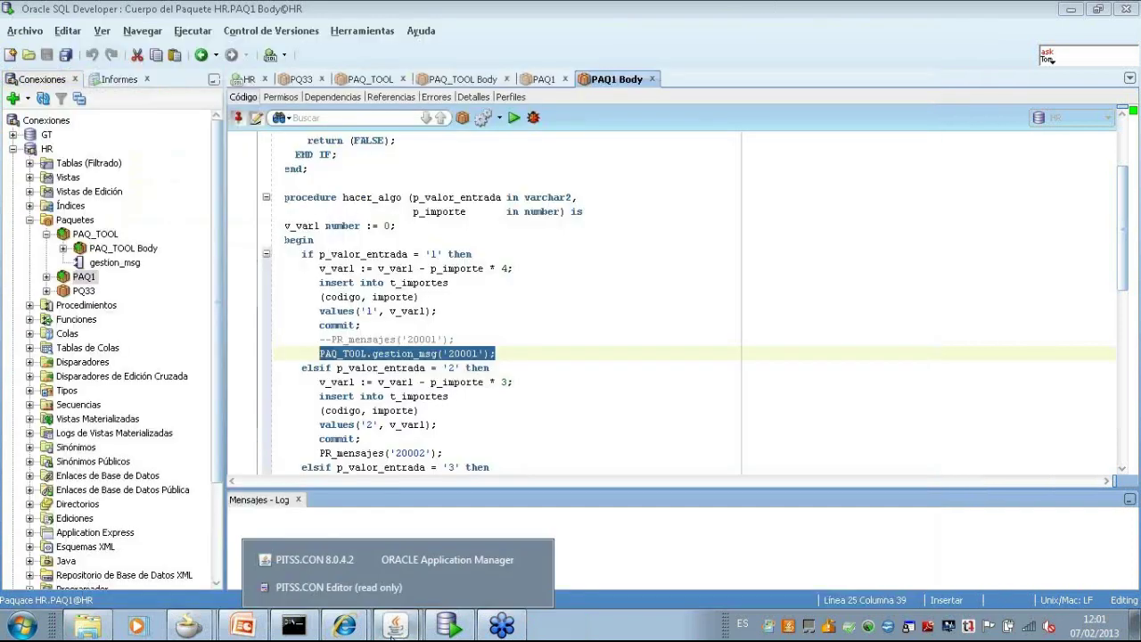
{"action": "left_click", "coordinate": [353, 588]}
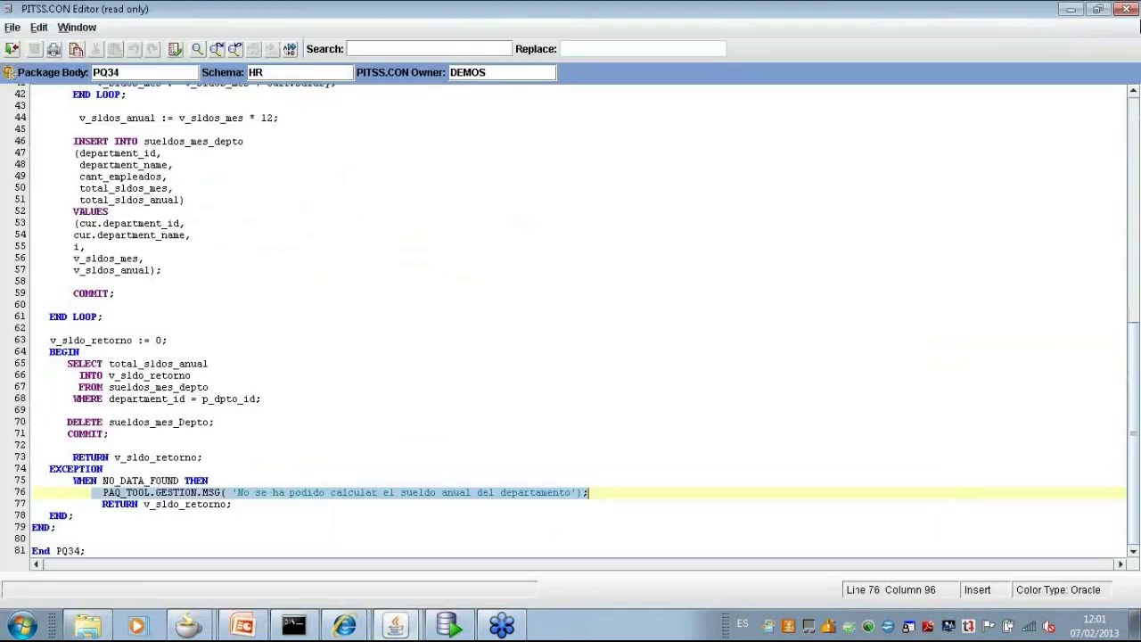
{"action": "left_click", "coordinate": [1104, 16]}
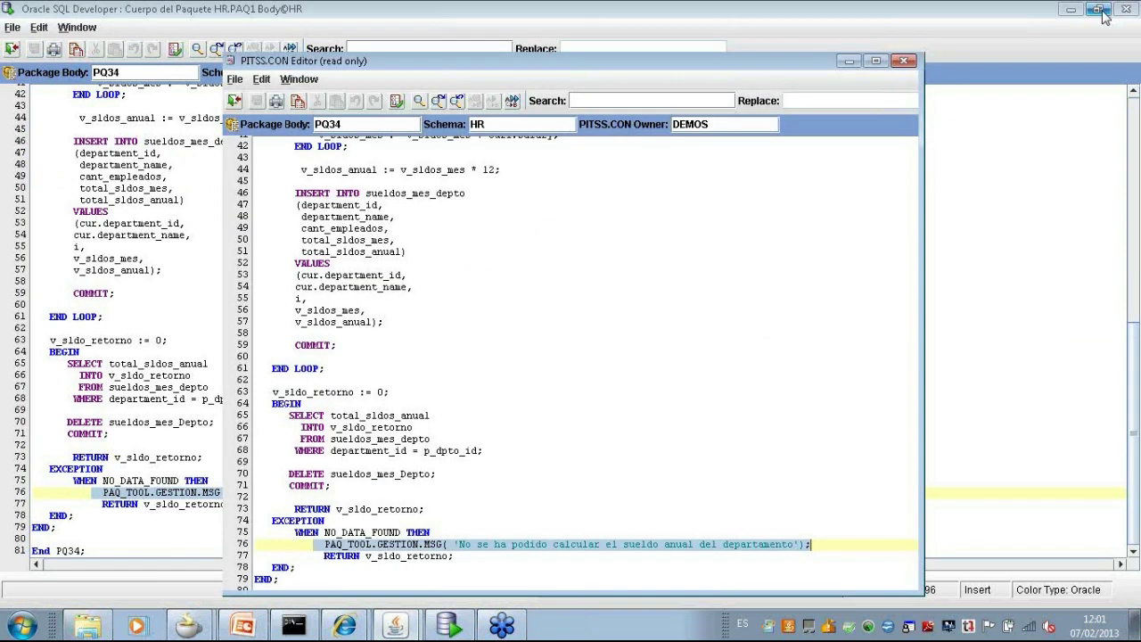
{"action": "left_click", "coordinate": [638, 599]}
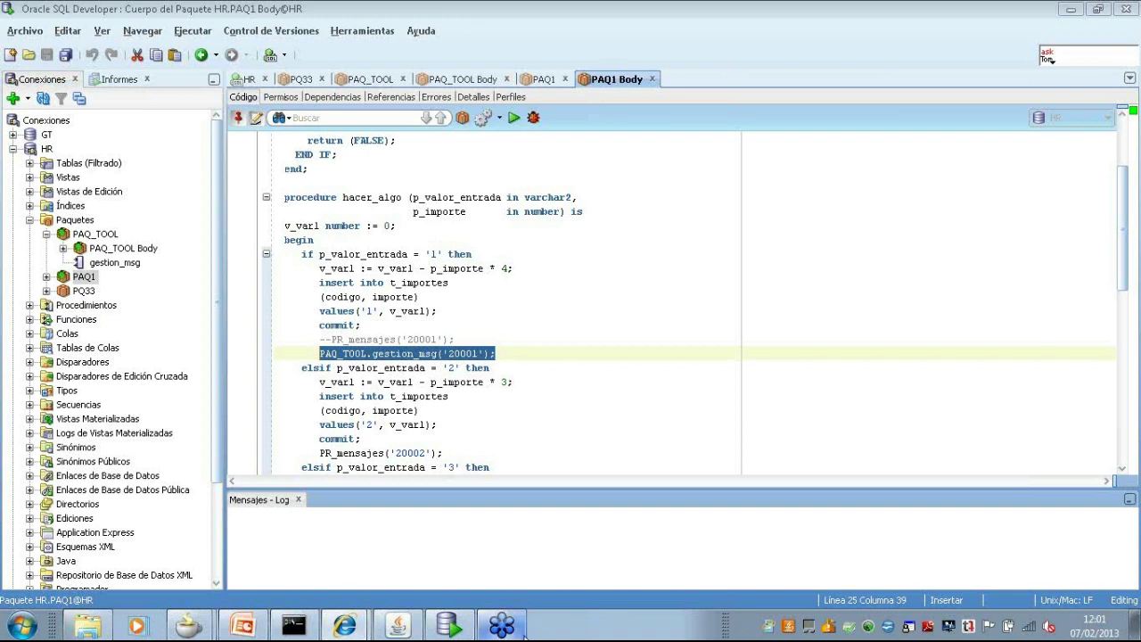
- Switch to the PITSS.CON BL Assistant and dismiss the Kaspersky Security Scan notification
{"action": "left_click", "coordinate": [419, 631]}
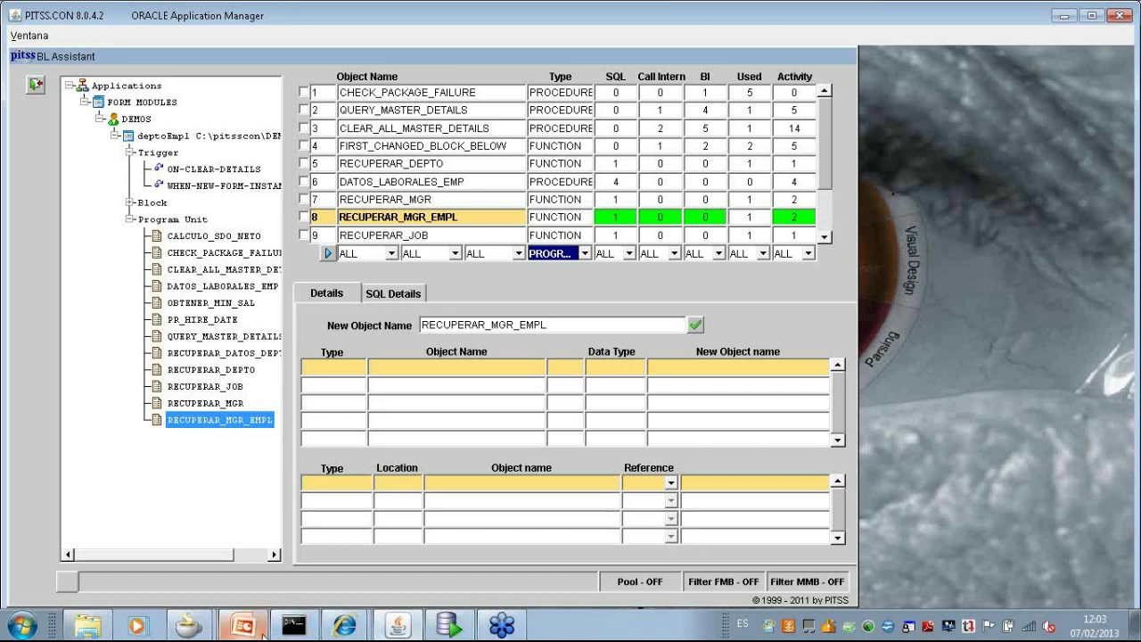
{"action": "mouse_move", "coordinate": [255, 634]}
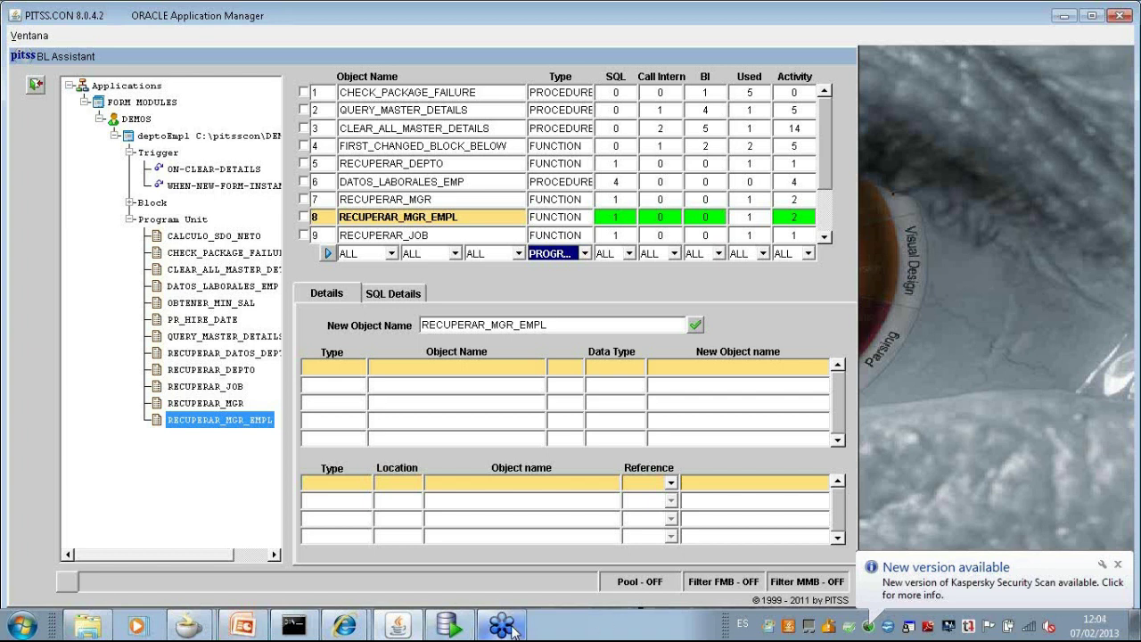
{"action": "left_click", "coordinate": [1117, 564]}
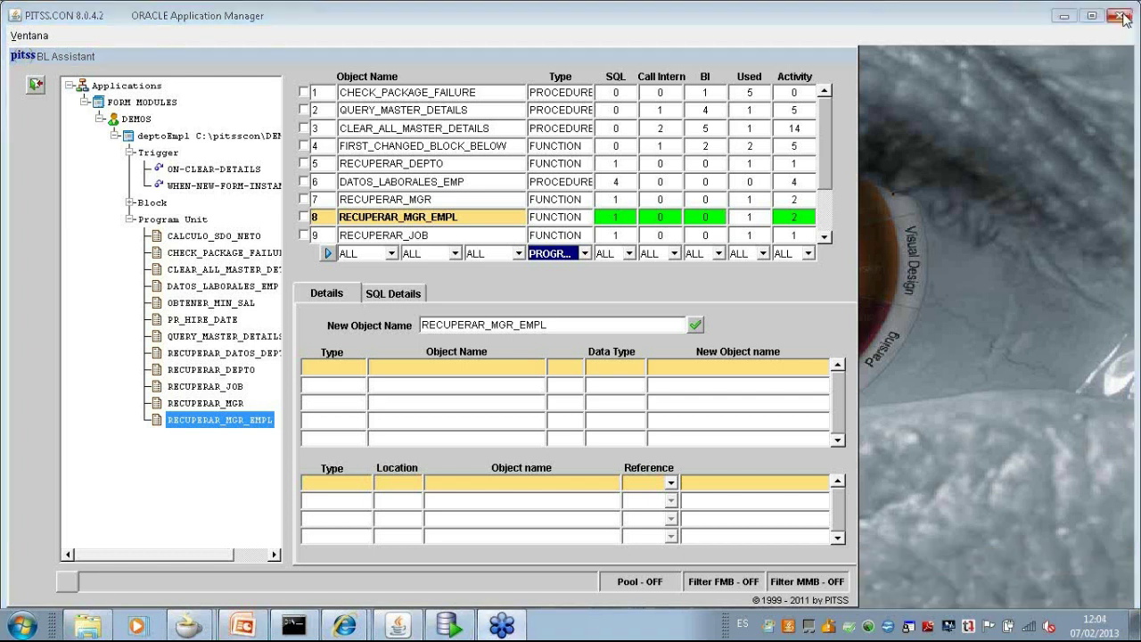